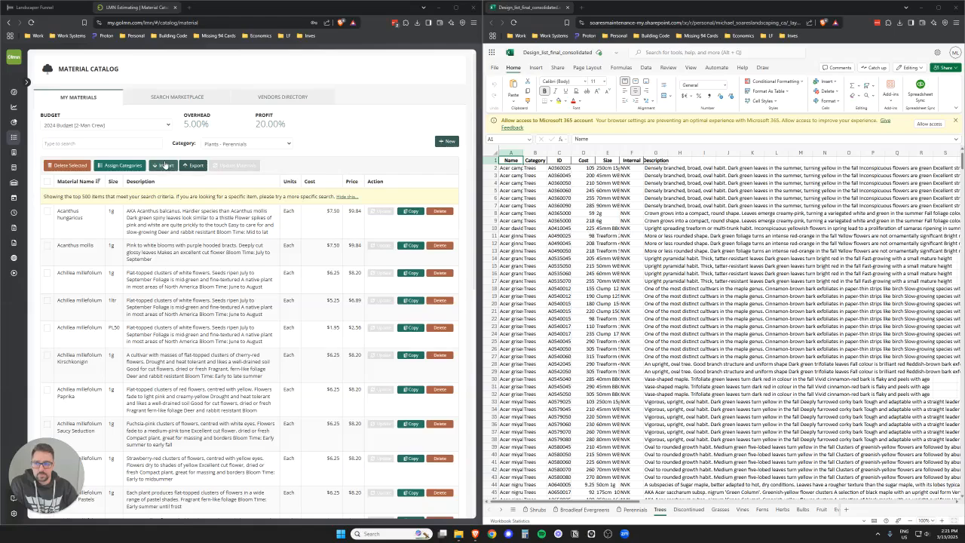
Review the list of previous import jobs in the material import dialog, and close it without importing.
left_click(165, 164)
left_click(245, 148)
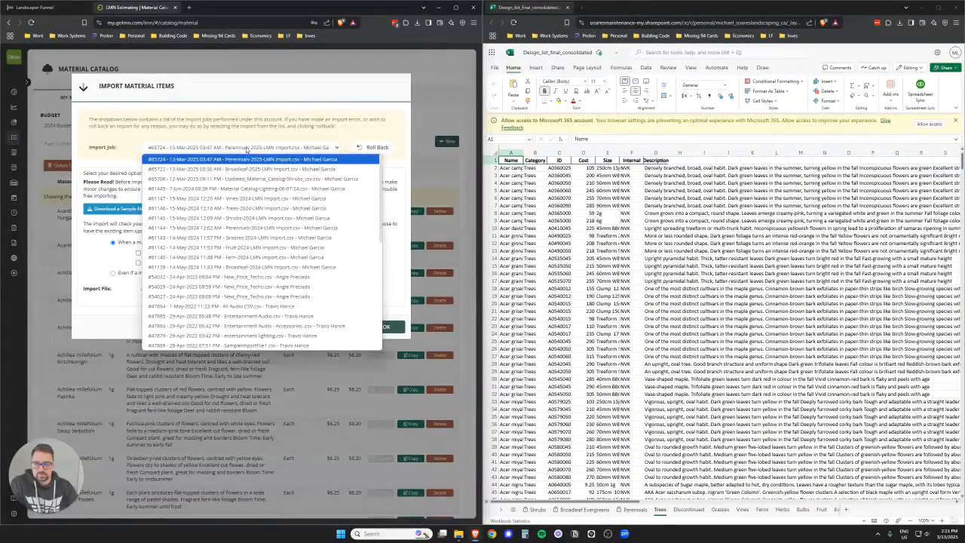
left_click(375, 136)
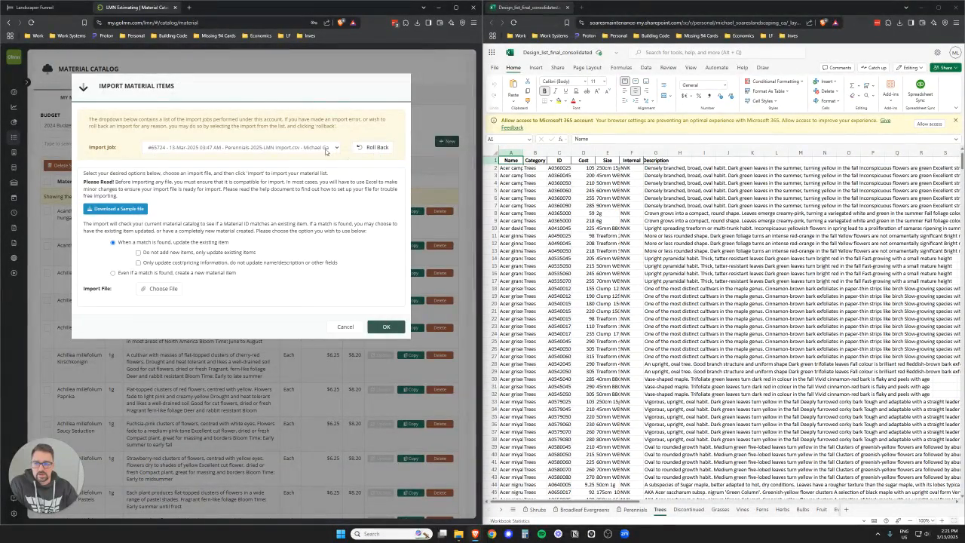
left_click(345, 326)
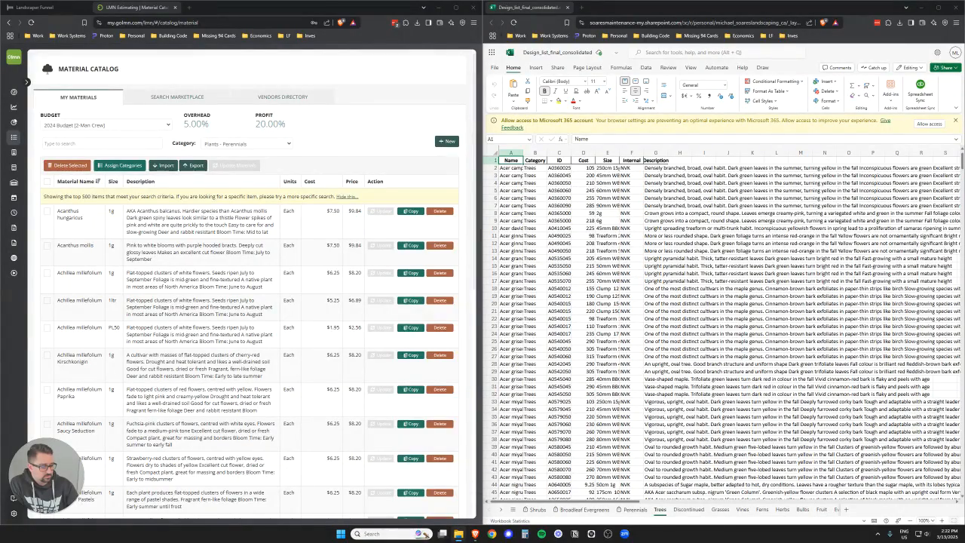
Move the Design list 2025 workbook into the spreadsheet window, look at its columns, and return to Design_list_final_consolidated.
left_click_drag(194, 8, 524, 11)
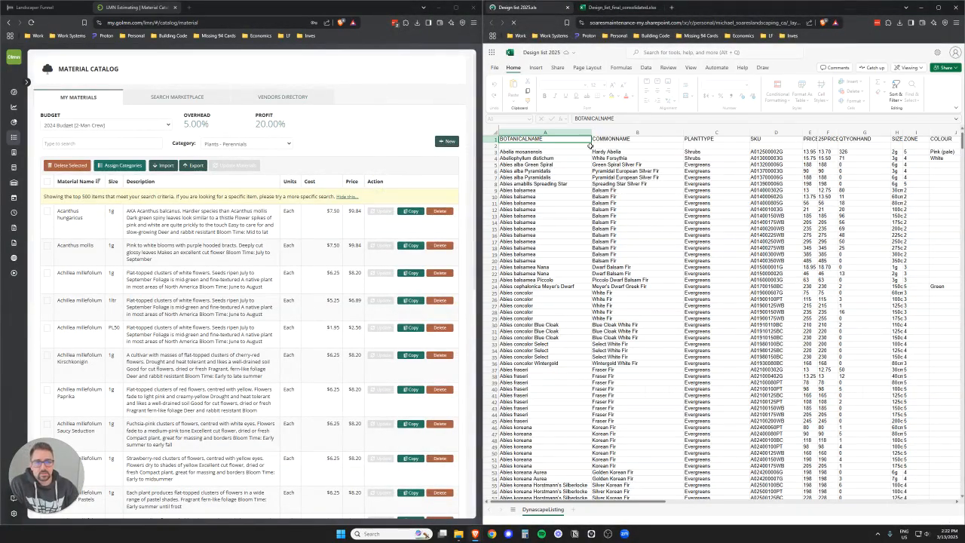
mouse_move(637, 504)
left_mouse_down()
mouse_move(943, 512)
mouse_move(624, 505)
left_mouse_up()
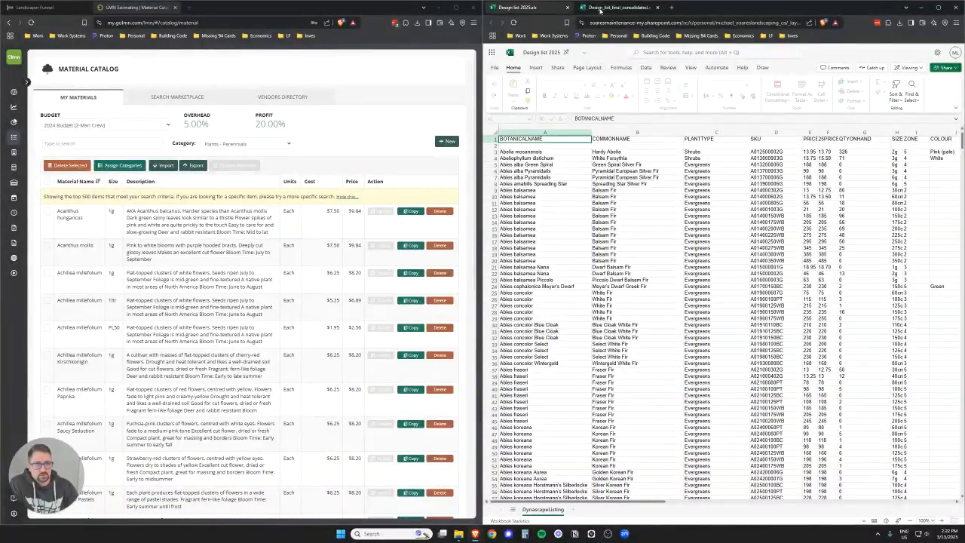
left_click(629, 8)
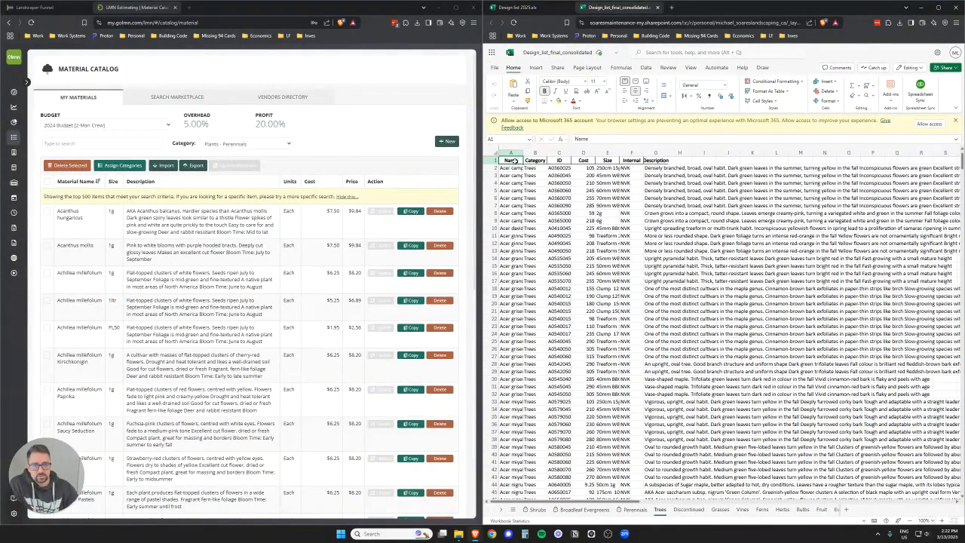
Examine the header row from Name to Description and the first tree's description on the Trees sheet.
left_click_drag(513, 161, 654, 159)
left_click(683, 160)
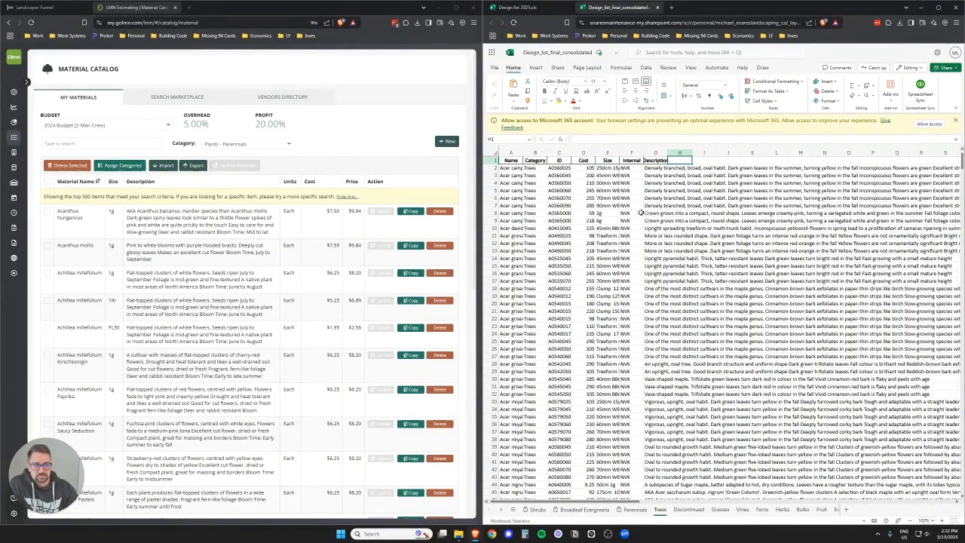
left_click(656, 167)
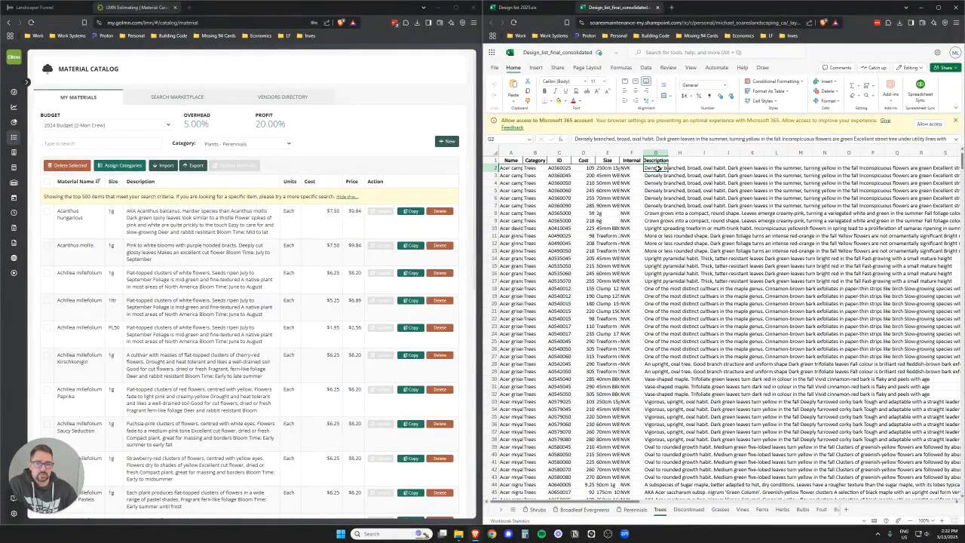
mouse_move(658, 168)
left_mouse_down()
mouse_move(657, 198)
mouse_move(661, 169)
left_mouse_up()
left_click(662, 160)
left_click(661, 169)
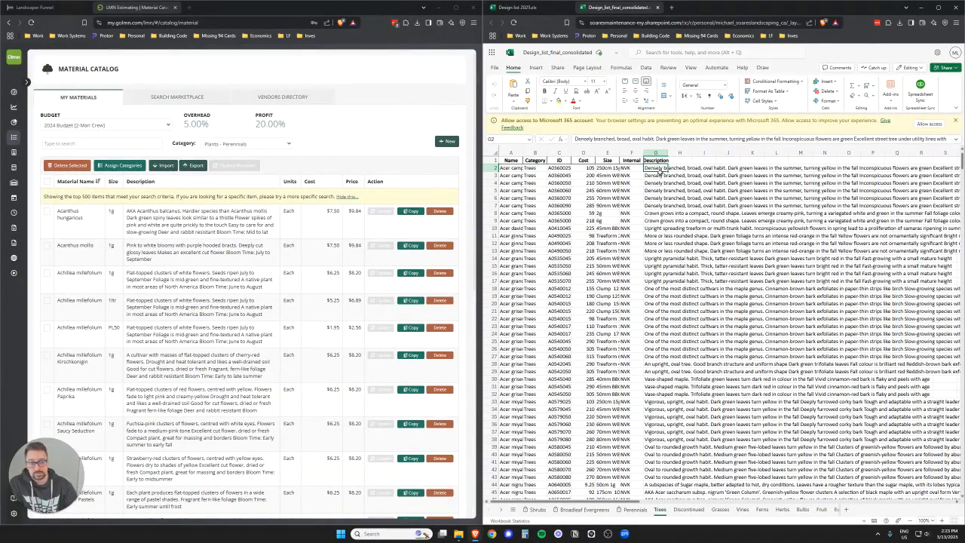
Look through the tree rows and the full length of their descriptions on the Trees sheet.
scroll(659, 174, "down", 5)
scroll(656, 196, "up", 5)
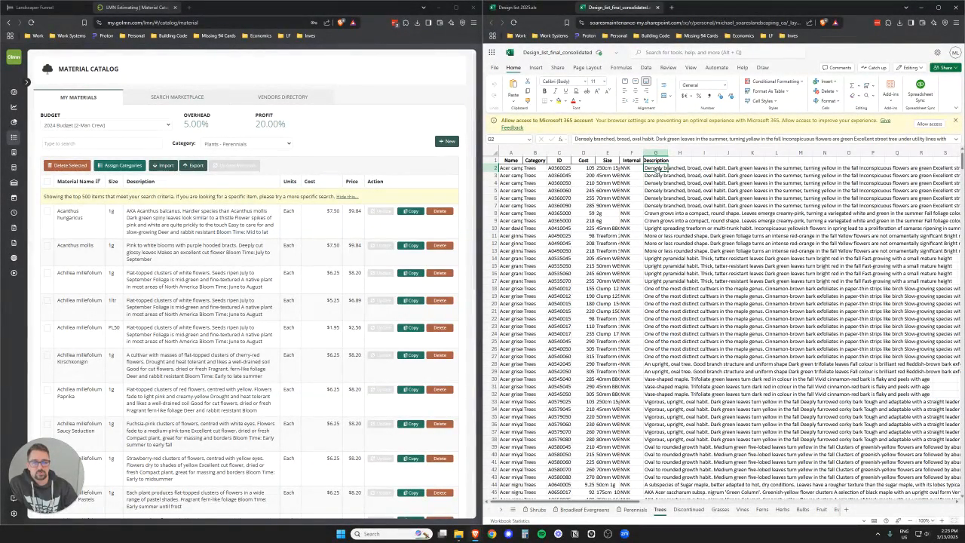
left_click_drag(622, 502, 695, 502)
left_click(859, 167)
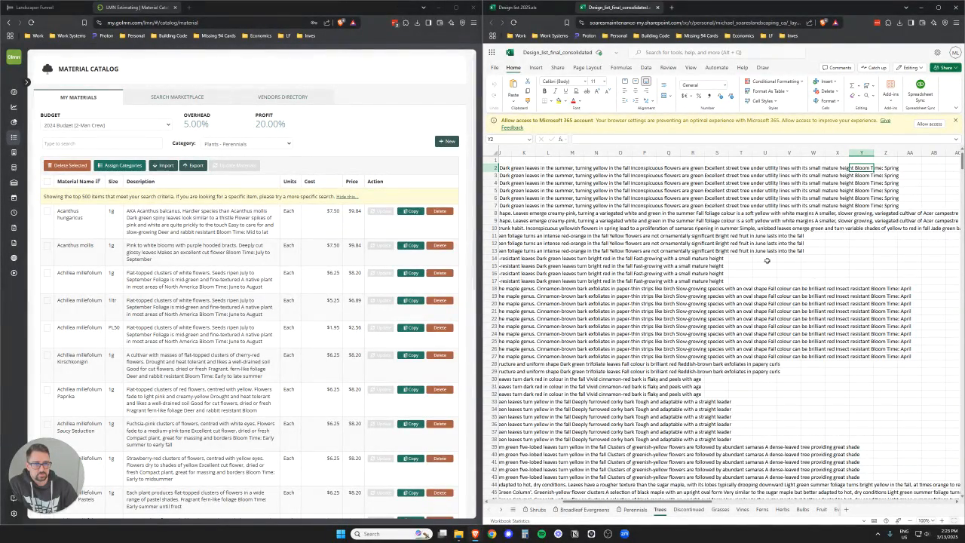
left_click_drag(657, 502, 567, 503)
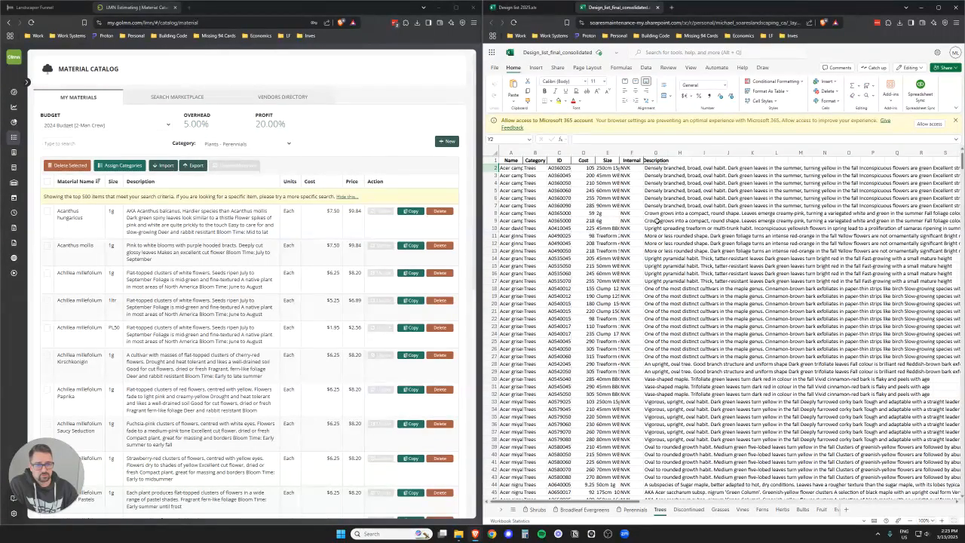
scroll(657, 221, "down", 8)
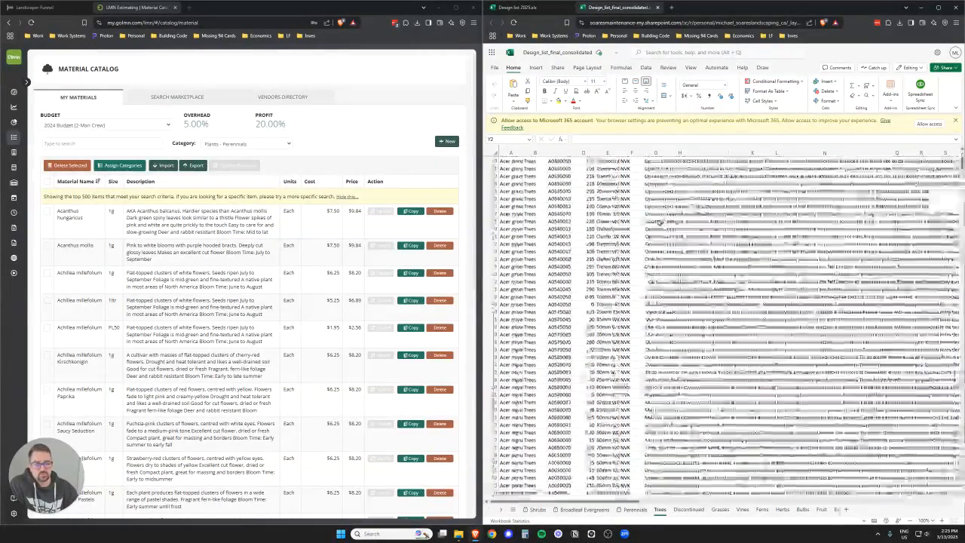
scroll(659, 223, "down", 5)
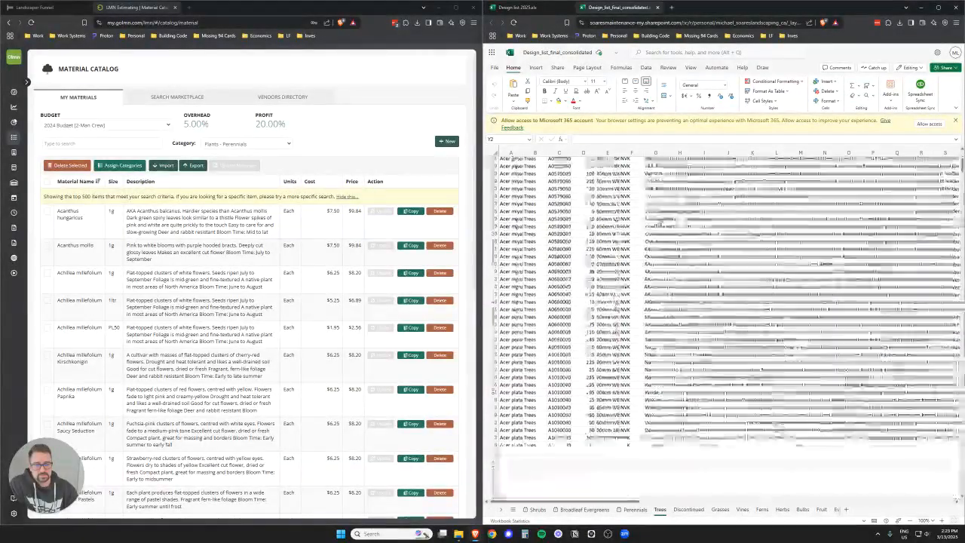
scroll(658, 222, "down", 8)
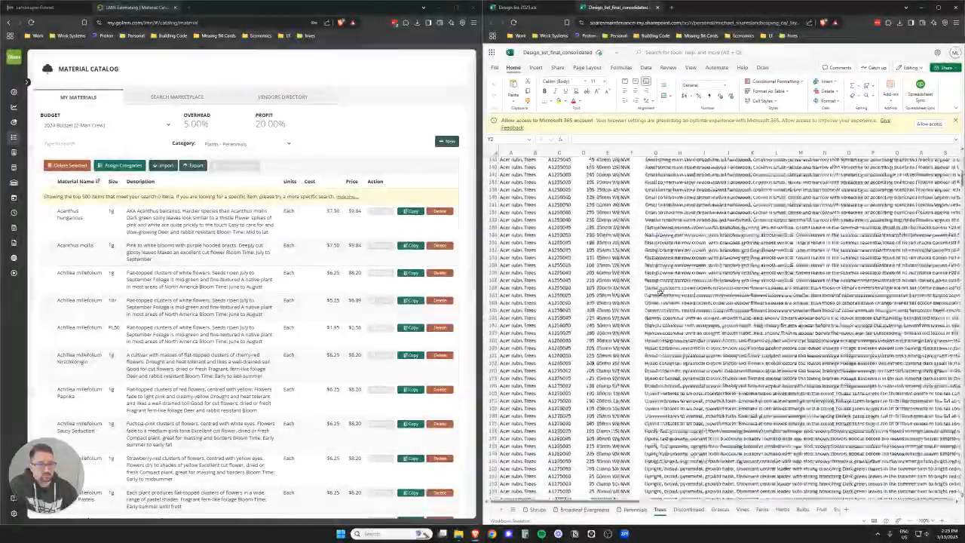
scroll(658, 289, "up", 20)
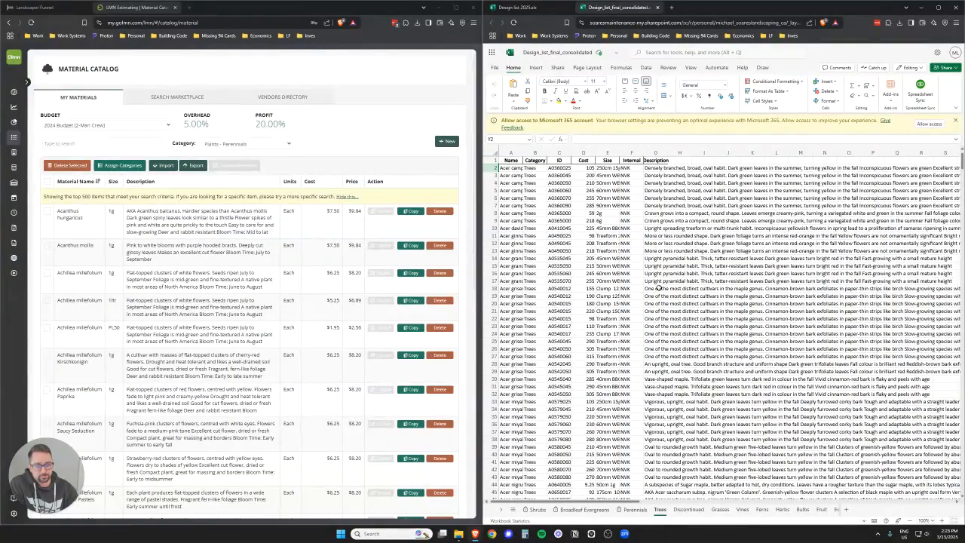
Check which categories the material catalog's category filter offers, leaving Plants - Perennials selected.
left_click(256, 144)
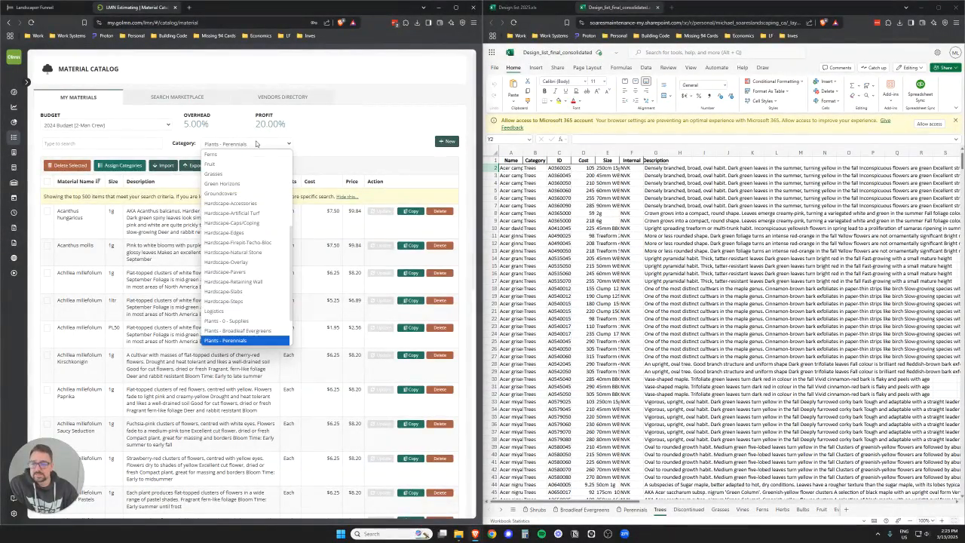
left_click(339, 143)
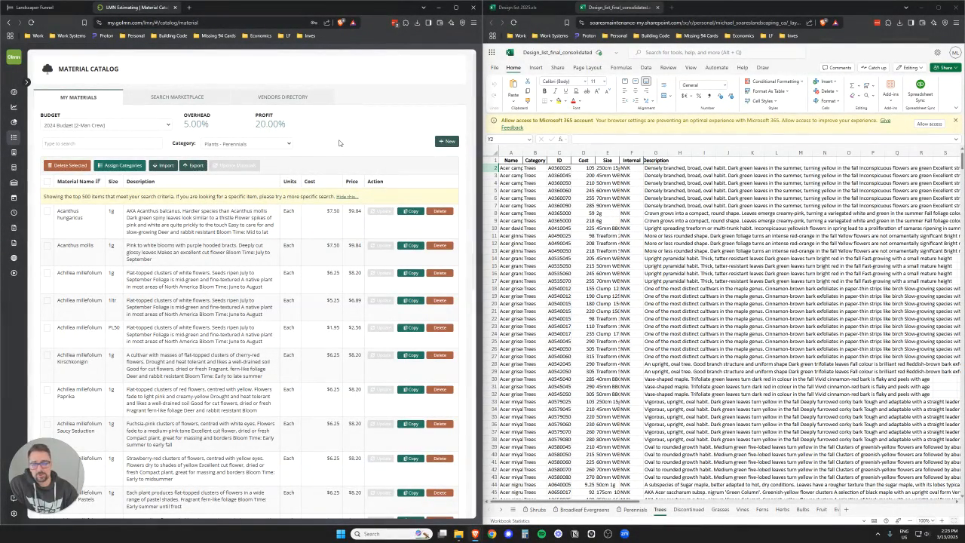
left_click(279, 145)
scroll(279, 218, "up", 5)
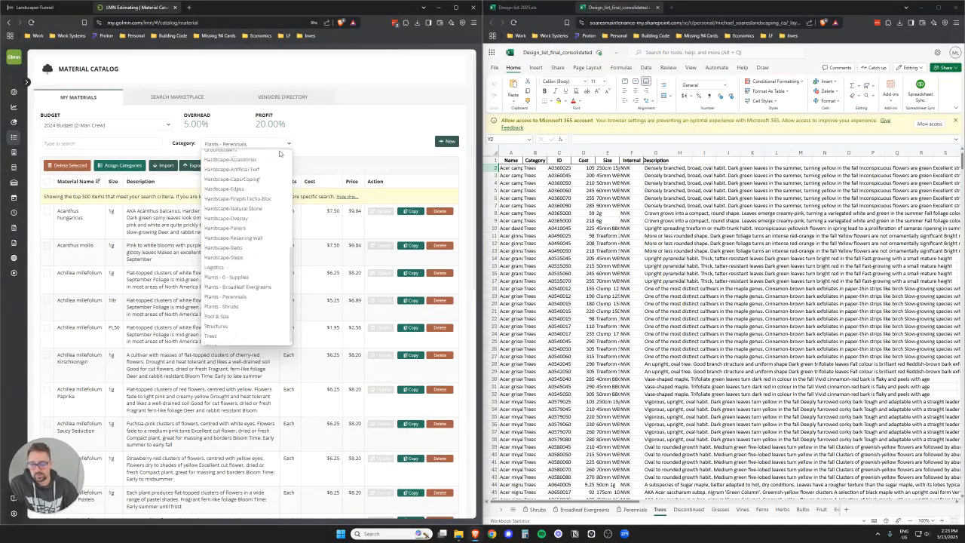
left_click(318, 142)
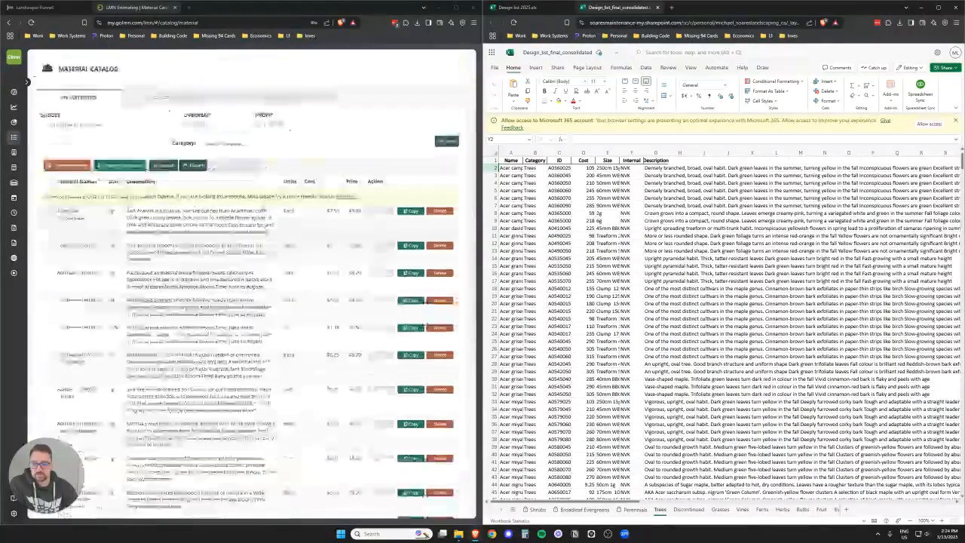
Filter the material catalog by the Trees category.
scroll(306, 242, "down", 1)
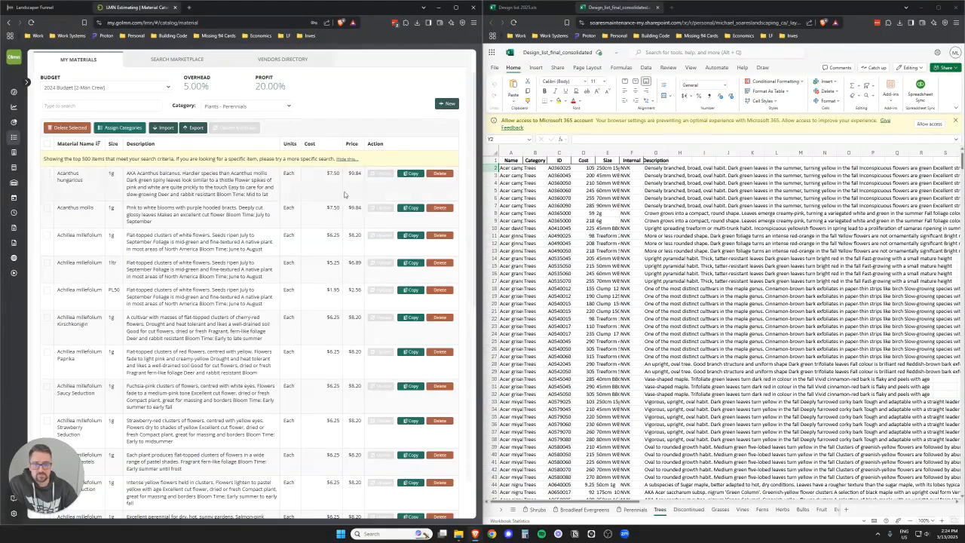
scroll(329, 197, "down", 5)
scroll(301, 181, "up", 5)
left_click(244, 75)
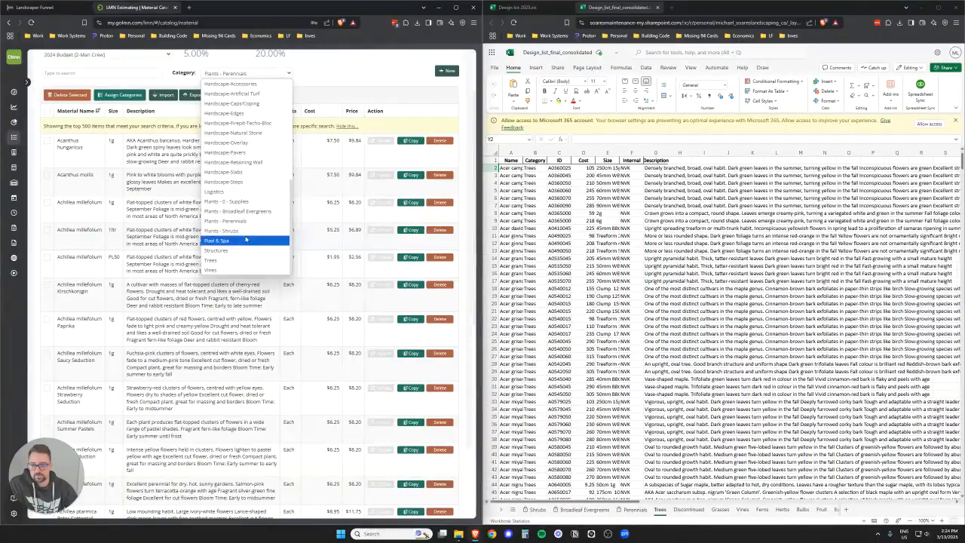
left_click(240, 260)
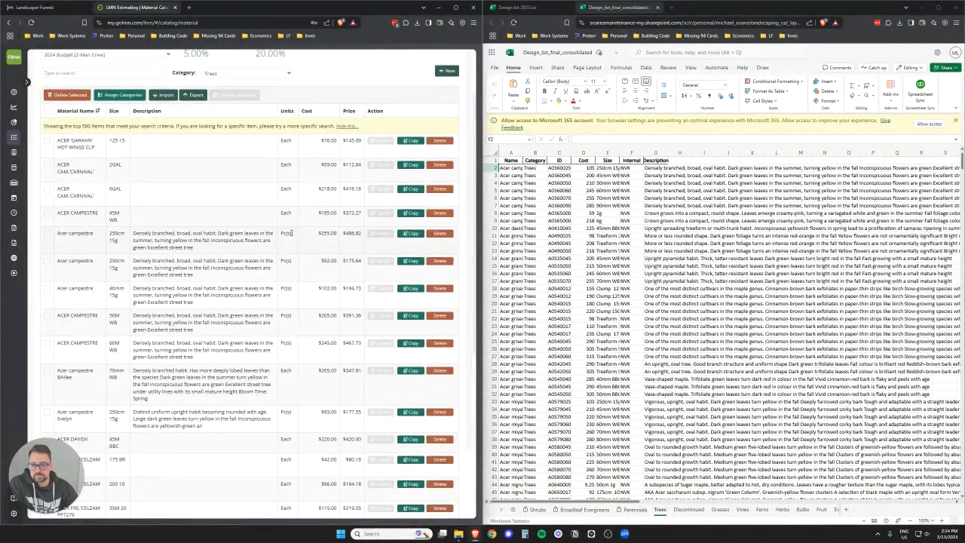
Inspect the units and item details of the 250cm 15g Acer campestre material, and close them without changes.
left_click(284, 234)
left_click(361, 322)
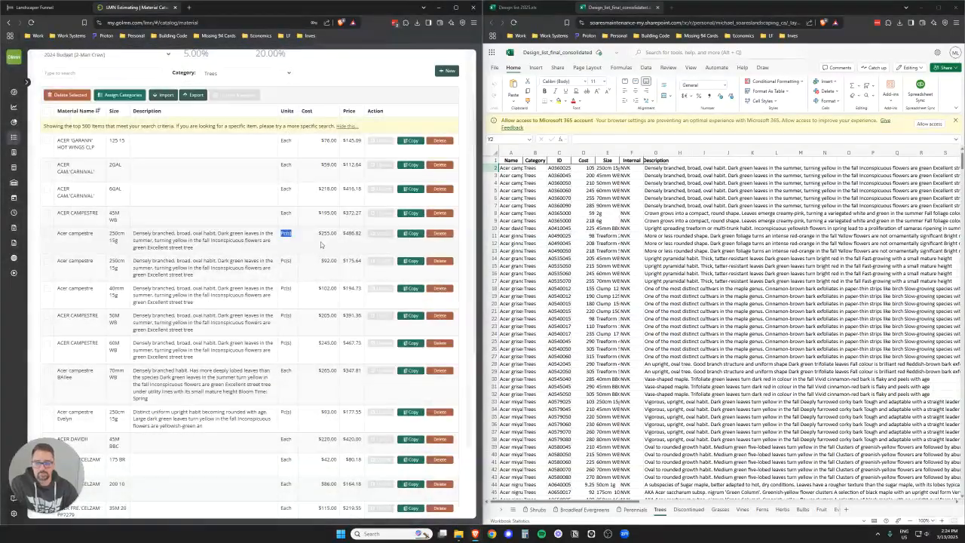
left_click(296, 238)
left_click(346, 321)
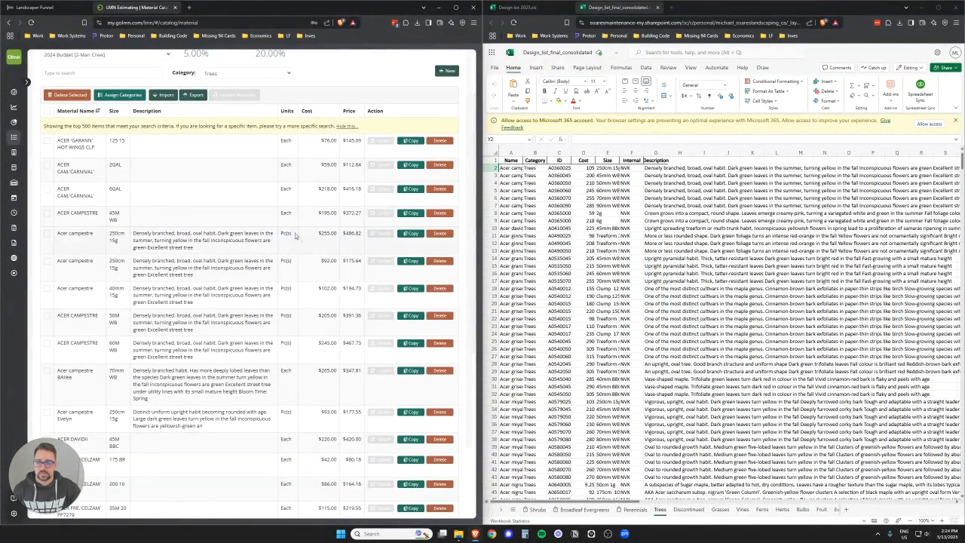
left_click(158, 240)
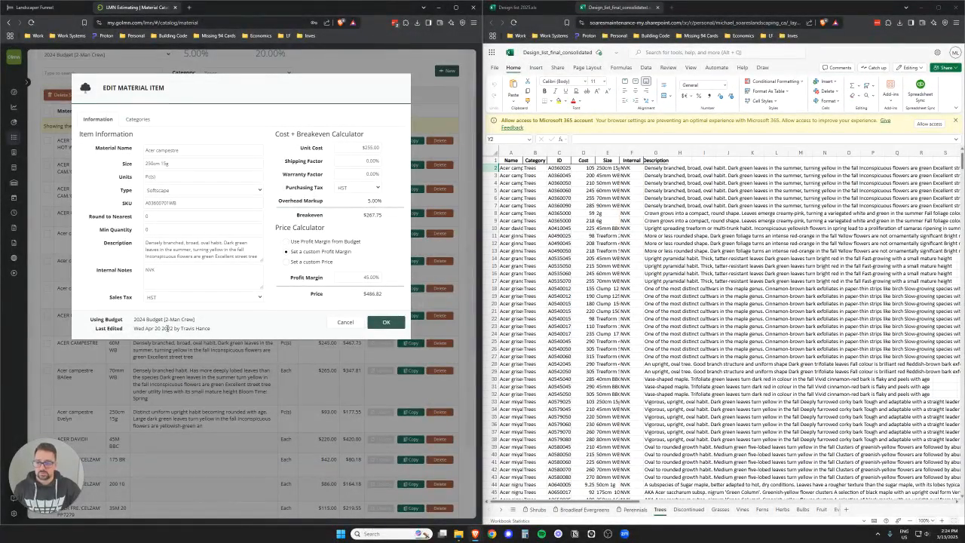
left_click(344, 321)
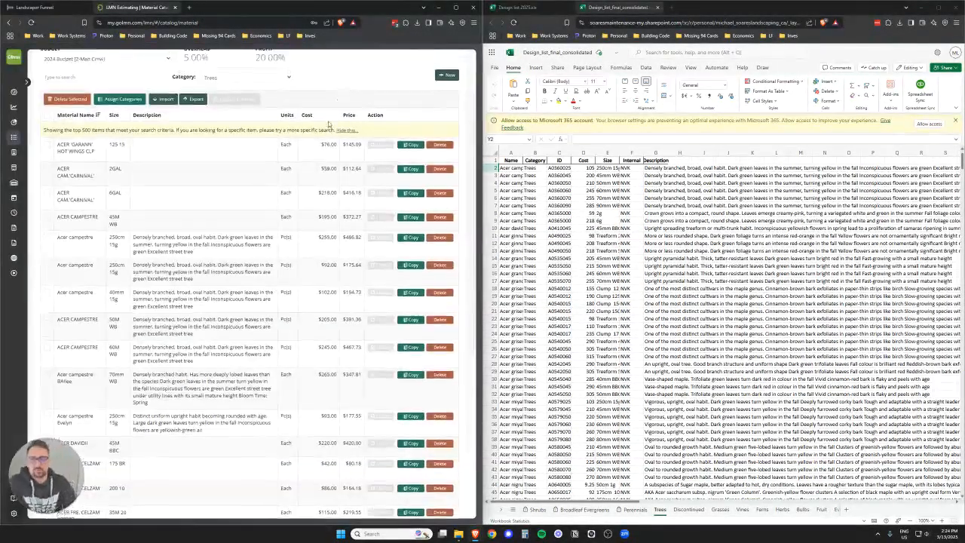
Autofit the Category column on the Discontinued sheet, and dismiss the Microsoft 365 access notice on the Trees sheet.
scroll(329, 124, "up", 1)
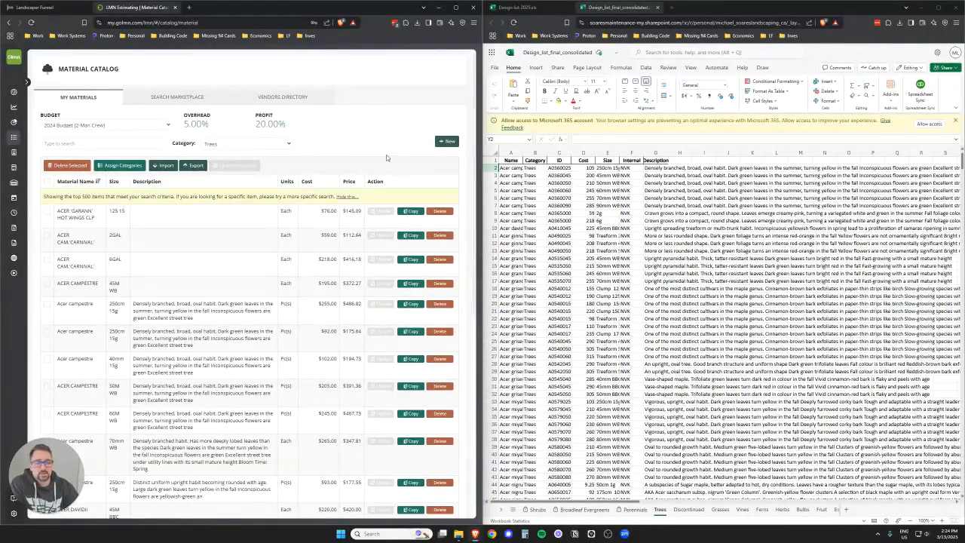
left_click(799, 67)
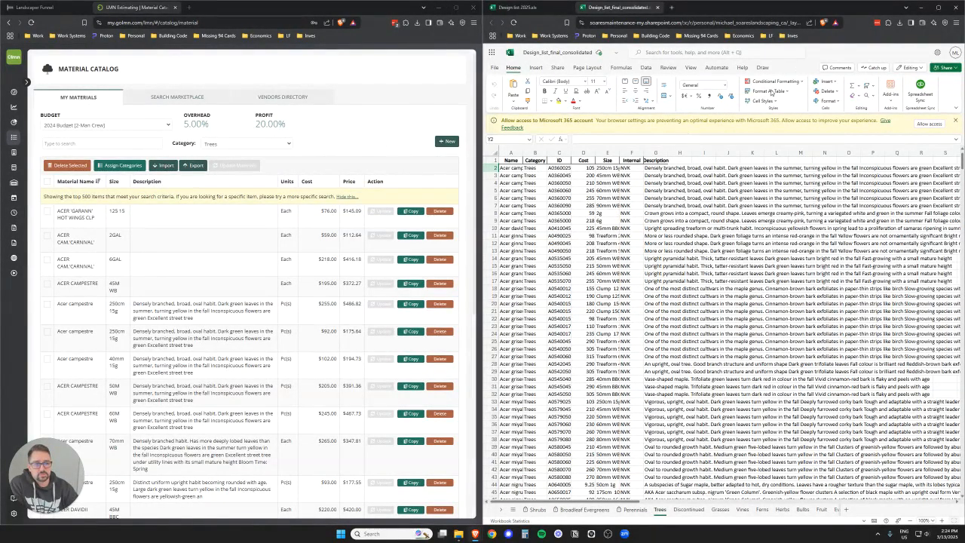
left_click(689, 510)
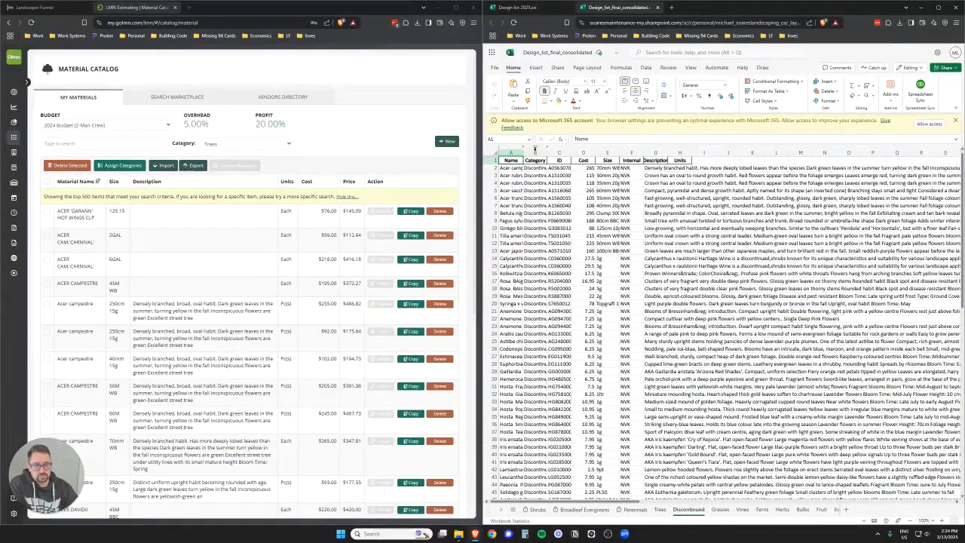
double_click(548, 151)
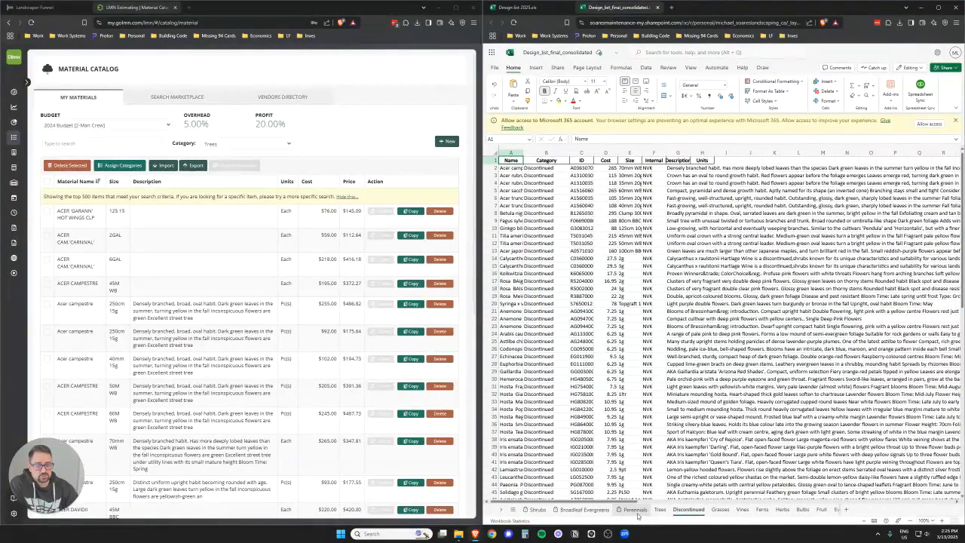
left_click(660, 510)
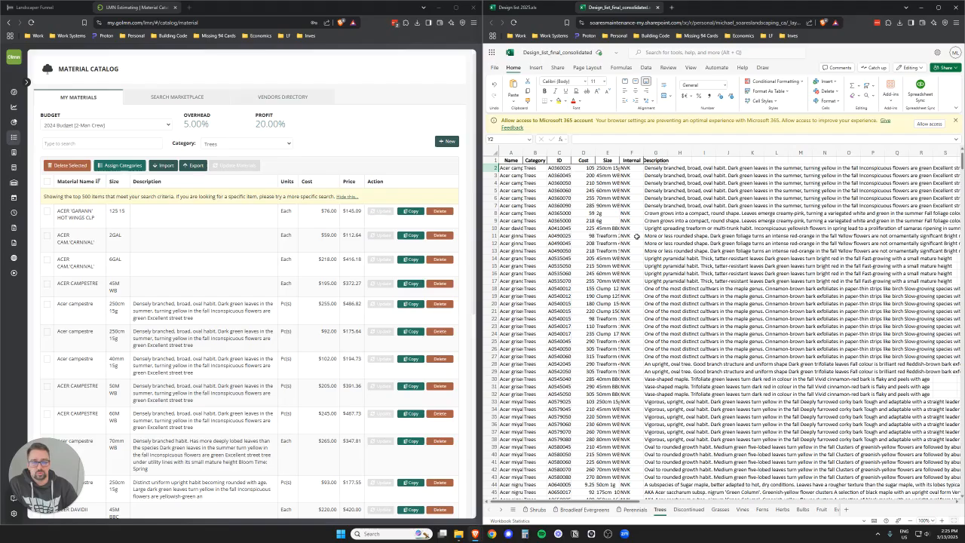
left_click(954, 120)
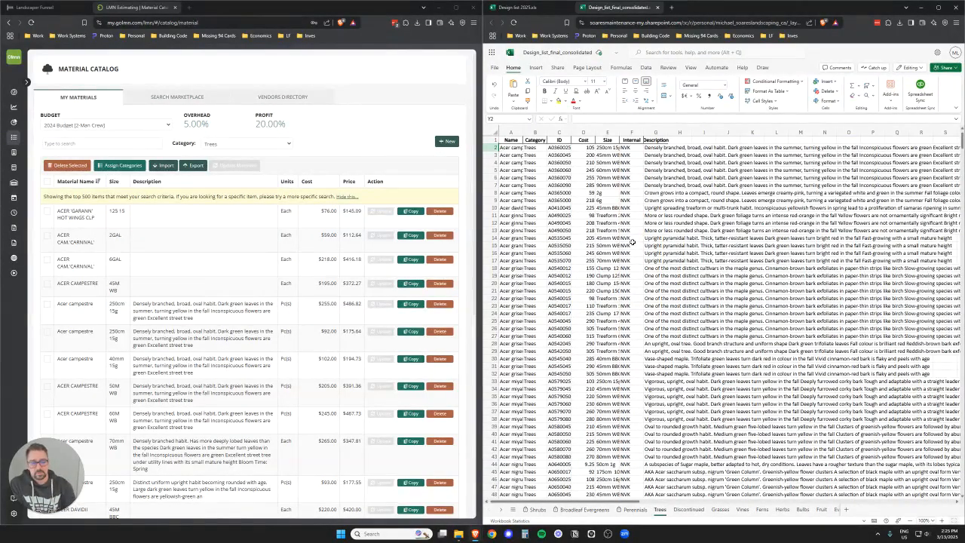
Examine the budget, overhead and profit figures applied to the material catalog.
left_click_drag(292, 125, 185, 114)
left_click(287, 123)
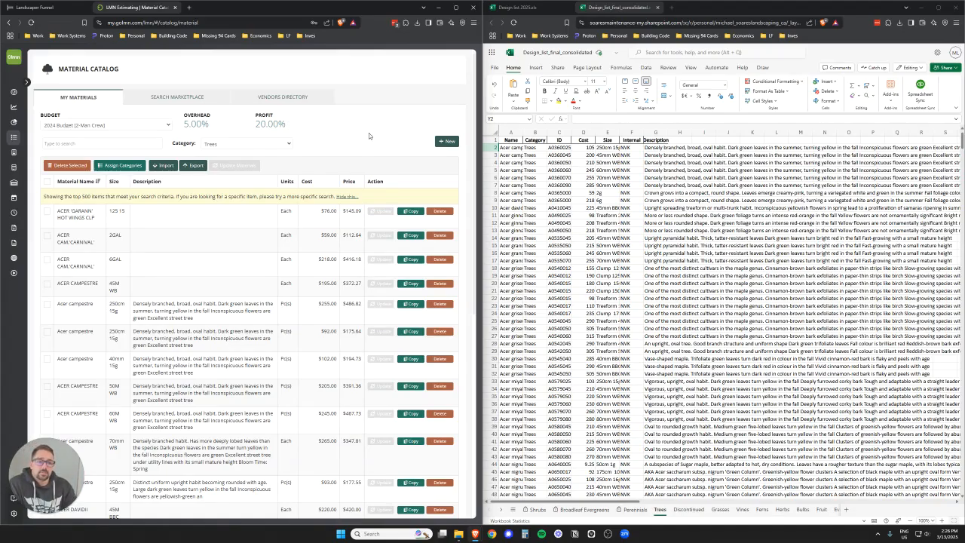
left_click_drag(331, 126, 182, 116)
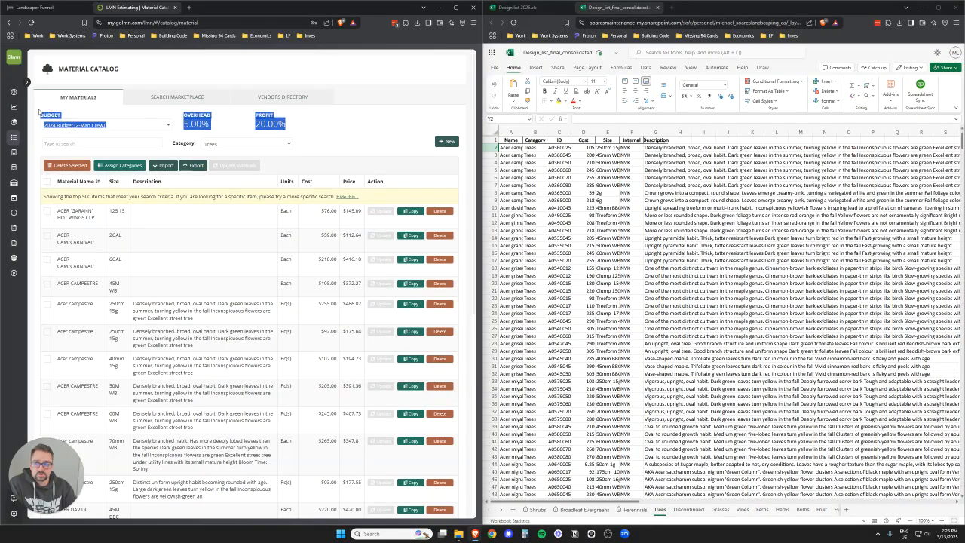
Recheck the selected budget and its overhead and profit percentages at the head of the material catalog.
left_click(289, 117)
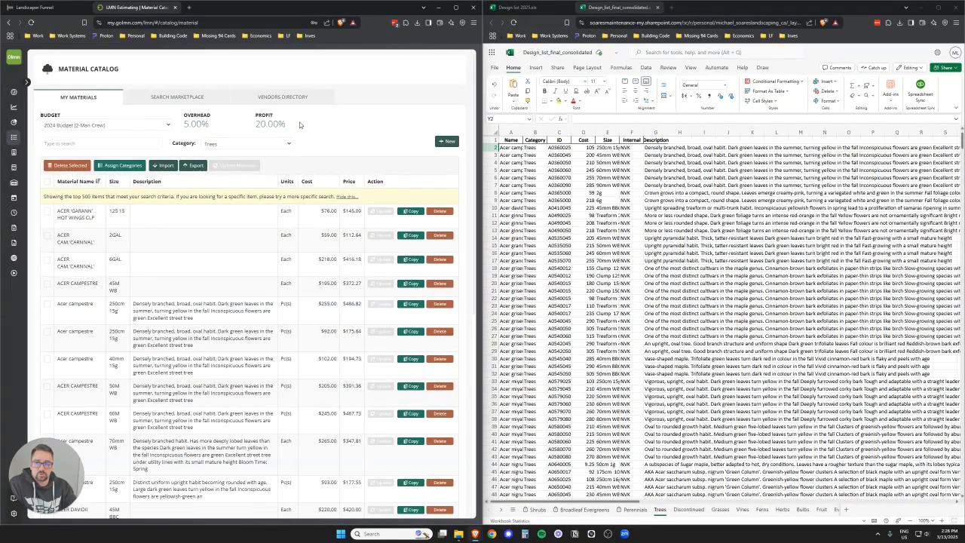
left_click_drag(299, 124, 30, 113)
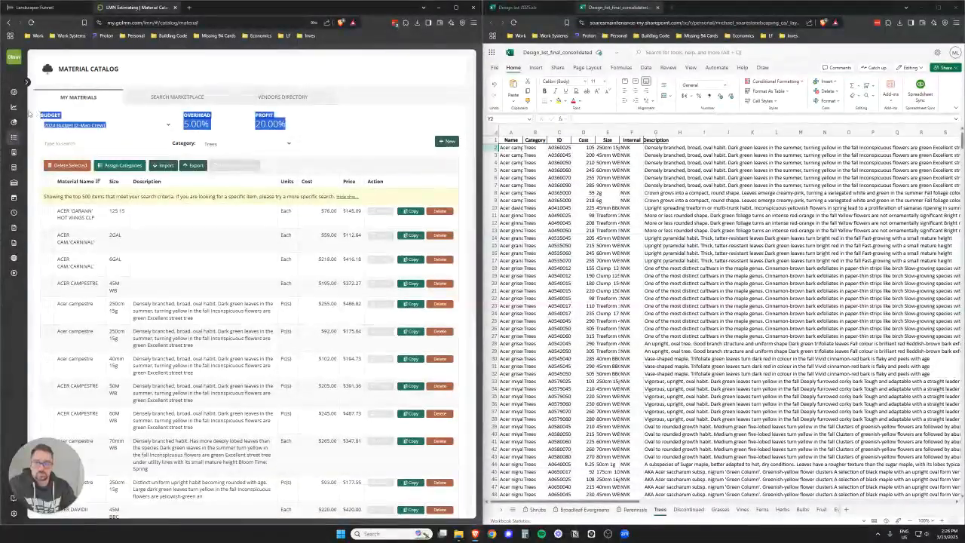
left_click(295, 129)
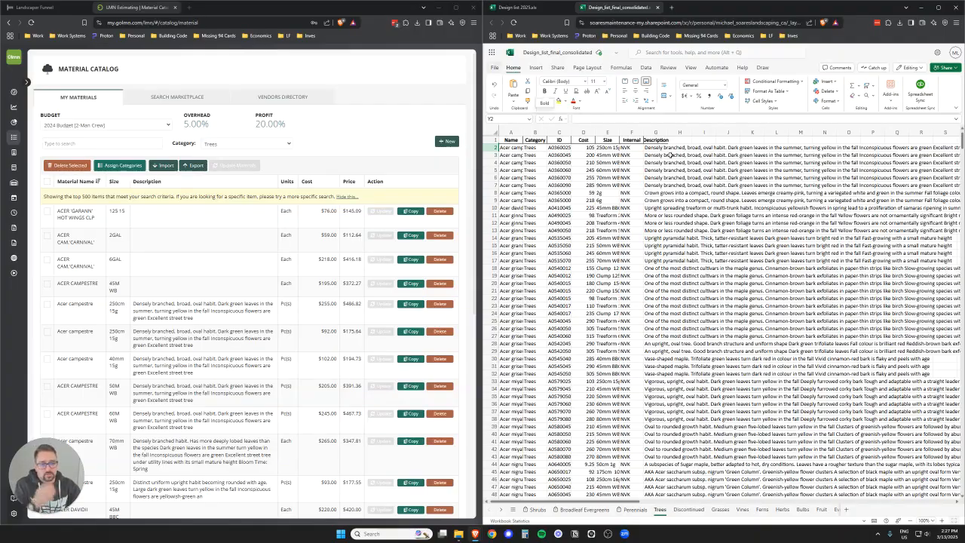
Export the Trees sheet as a CSV file, choosing the CSV folder inside the NVK Connon supplier's 2025 folder as its destination.
left_click(495, 68)
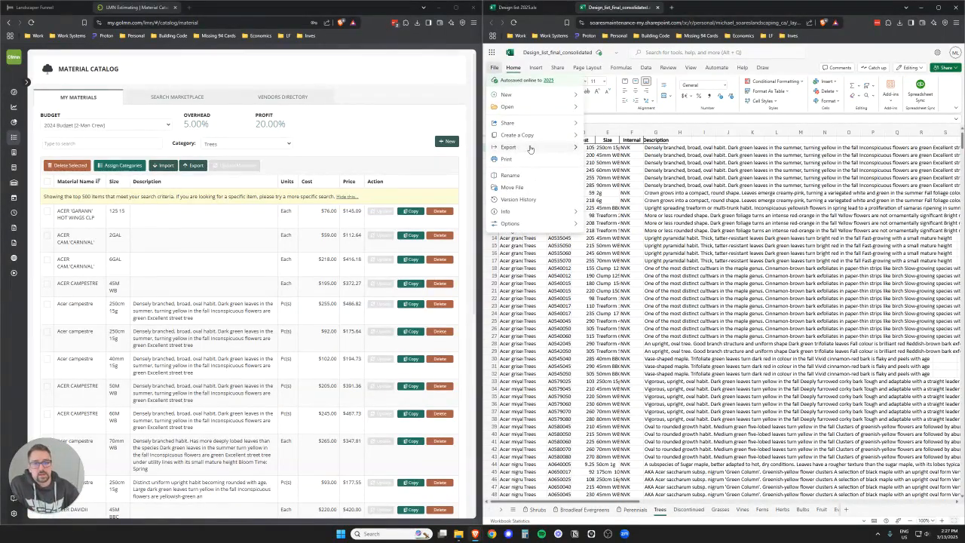
mouse_move(543, 149)
left_click(638, 178)
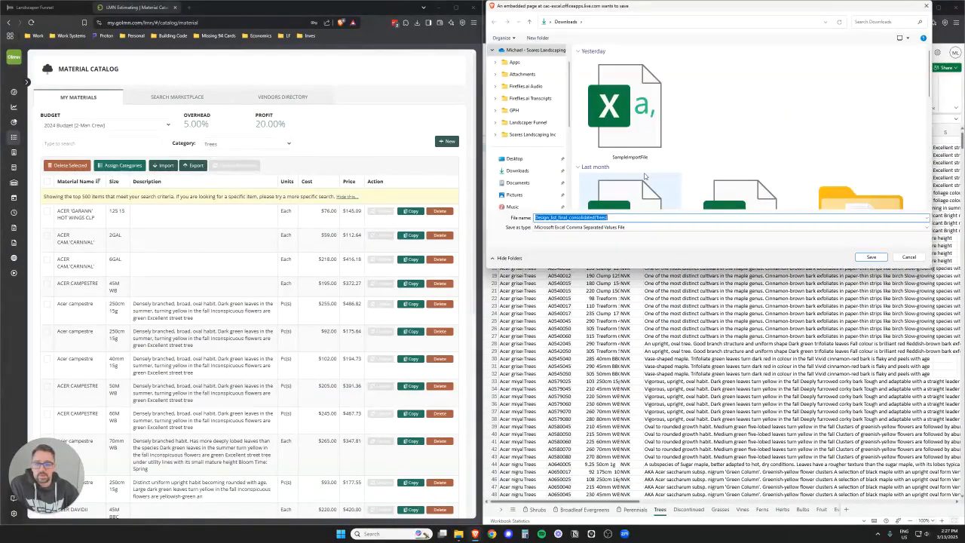
left_click(543, 136)
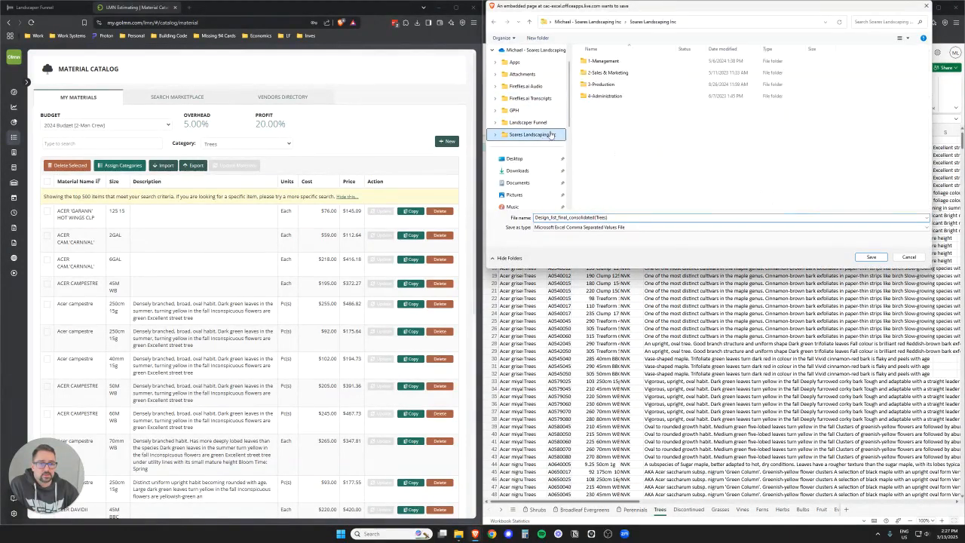
double_click(612, 73)
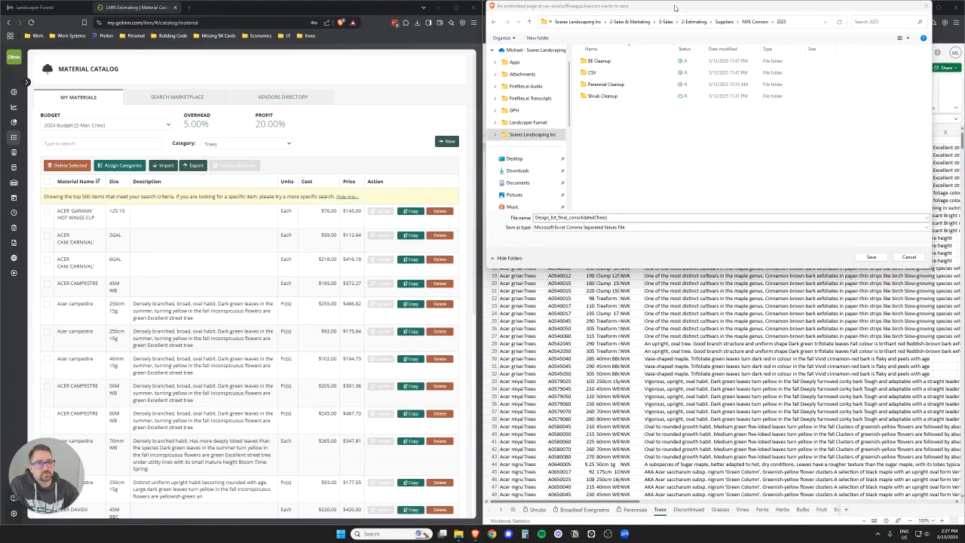
left_click_drag(673, 5, 680, 44)
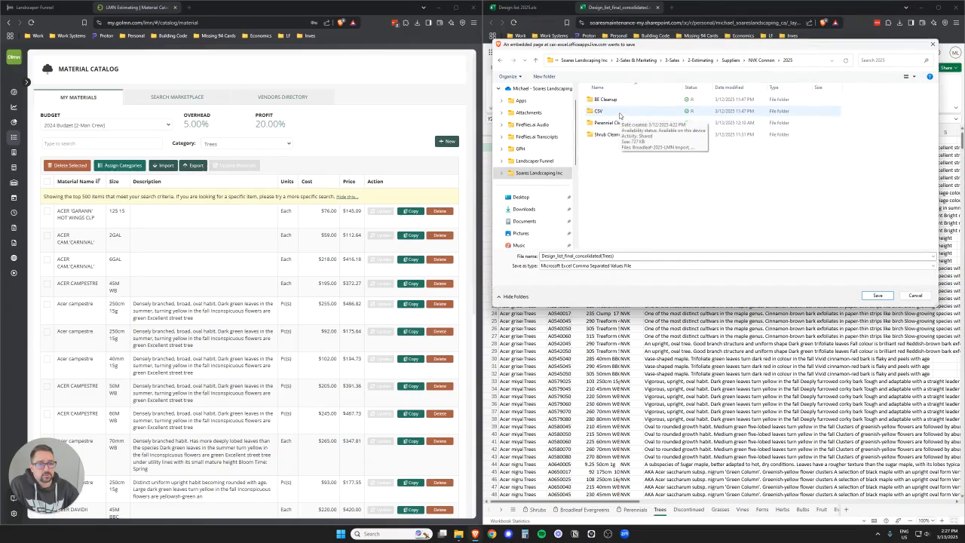
double_click(620, 113)
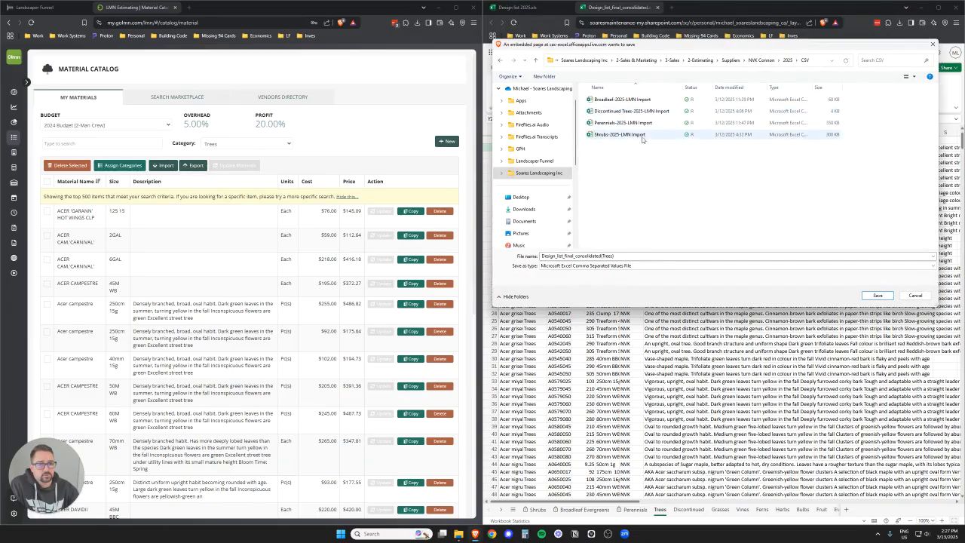
Save the exported file as Trees-2025-LMN Import, basing the name on the existing Shrubs import file.
left_click(621, 135)
left_click(560, 257)
left_click(558, 256)
key("BackSpace")
key("BackSpace")
key("BackSpace")
key("BackSpace")
key("BackSpace")
key("BackSpace")
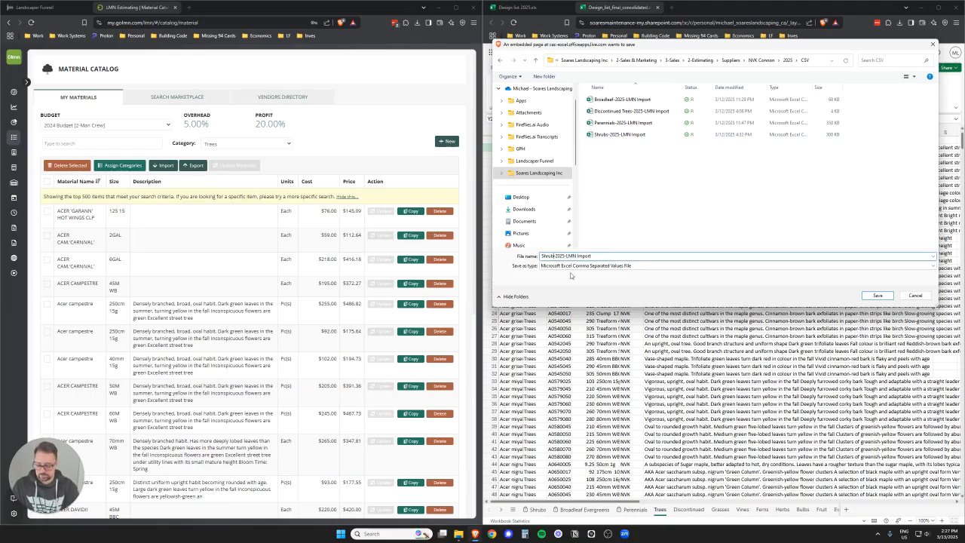
type("Trees")
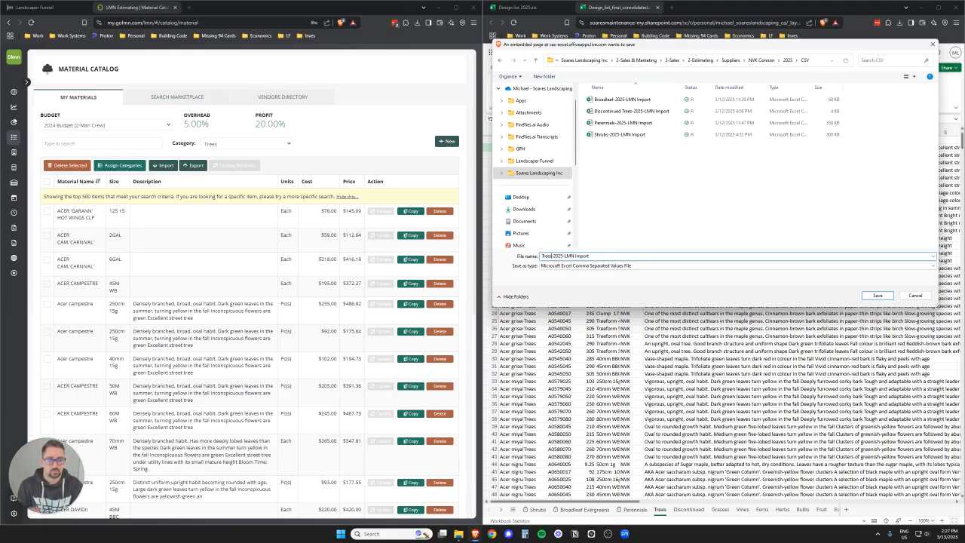
key("Return")
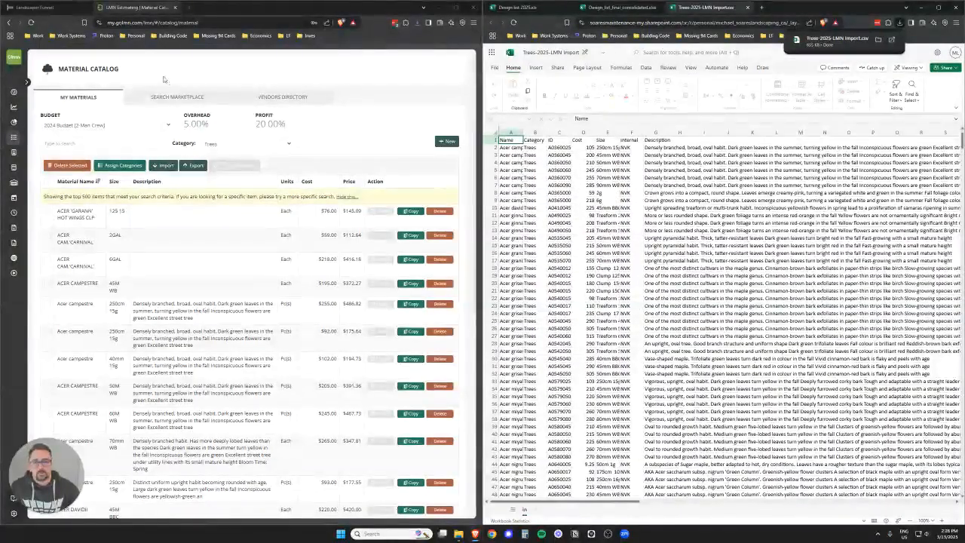
Import Trees-2025-LMN Import.csv into the LMN material catalog, updating existing items when a match is found.
left_click(165, 165)
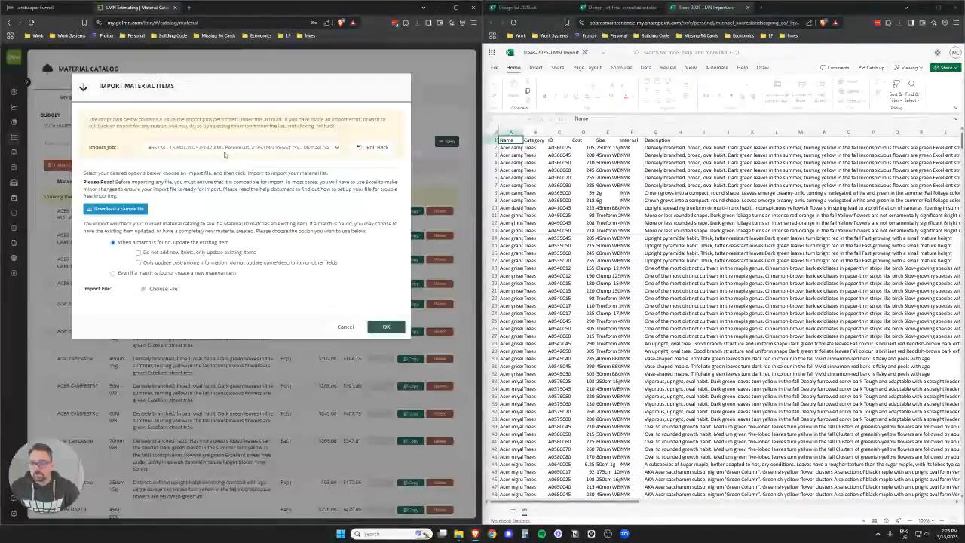
left_click(161, 289)
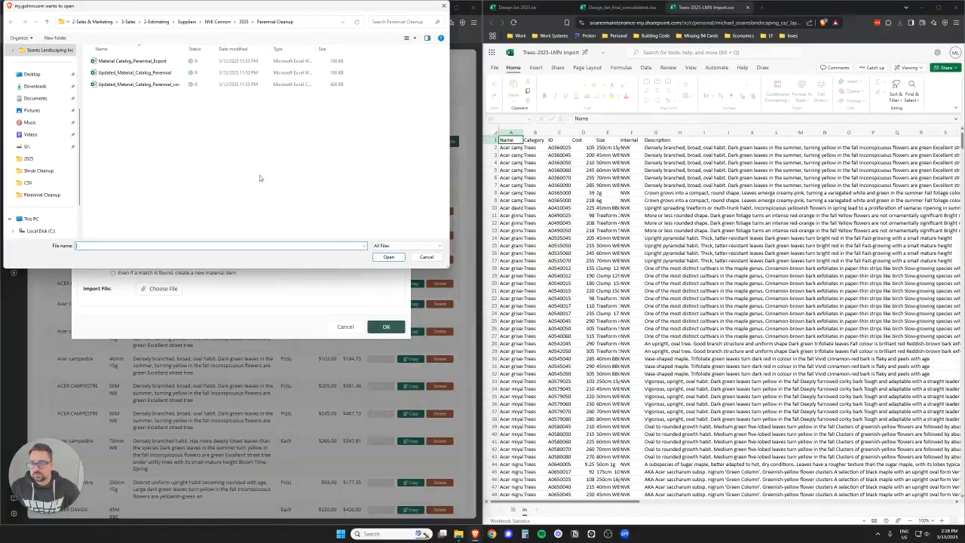
left_click(244, 22)
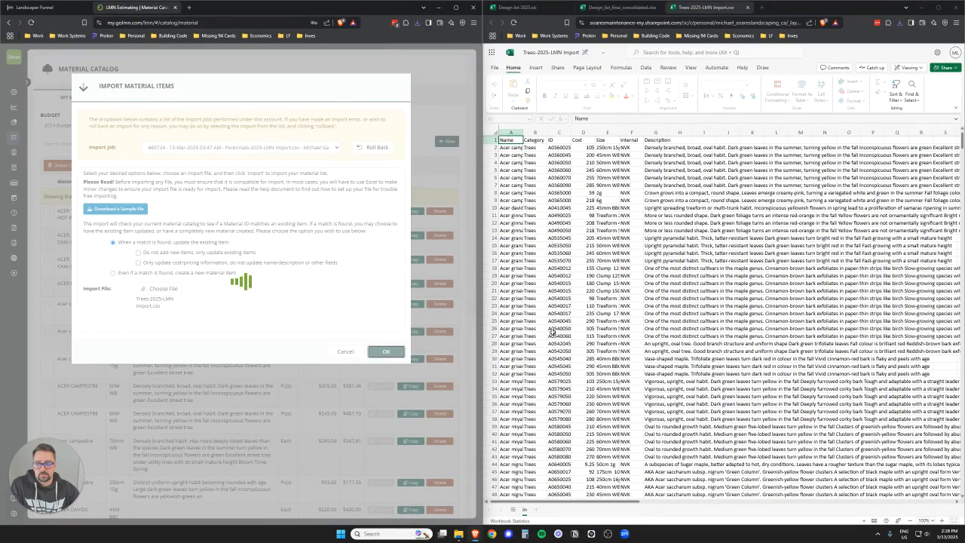
Look through the tree rows of the Trees-2025-LMN Import sheet and return to its first rows.
scroll(553, 332, "down", 20)
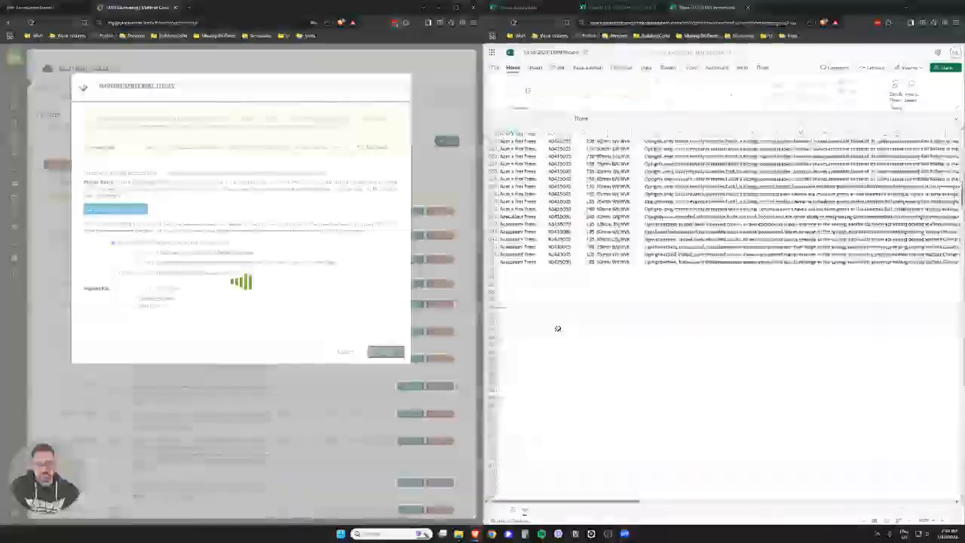
scroll(558, 329, "up", 15)
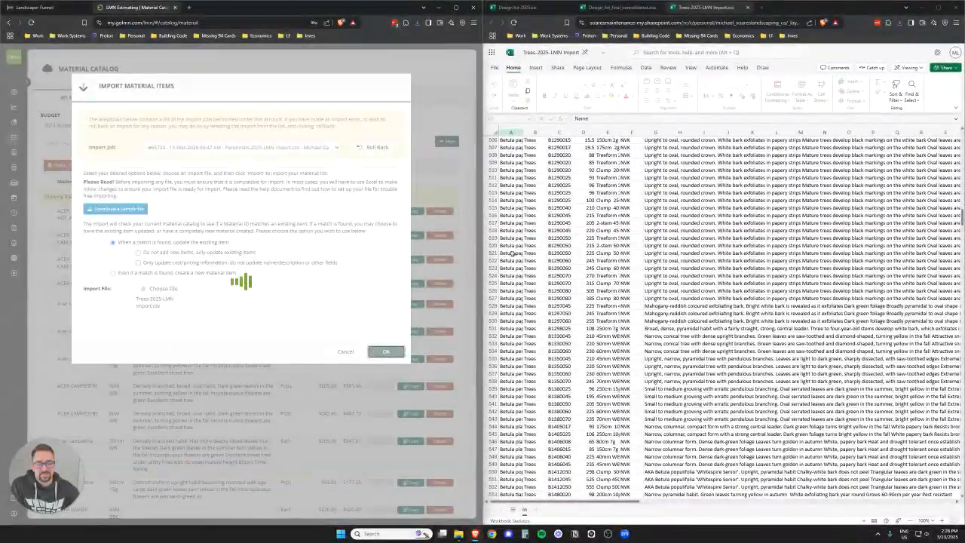
scroll(509, 263, "down", 20)
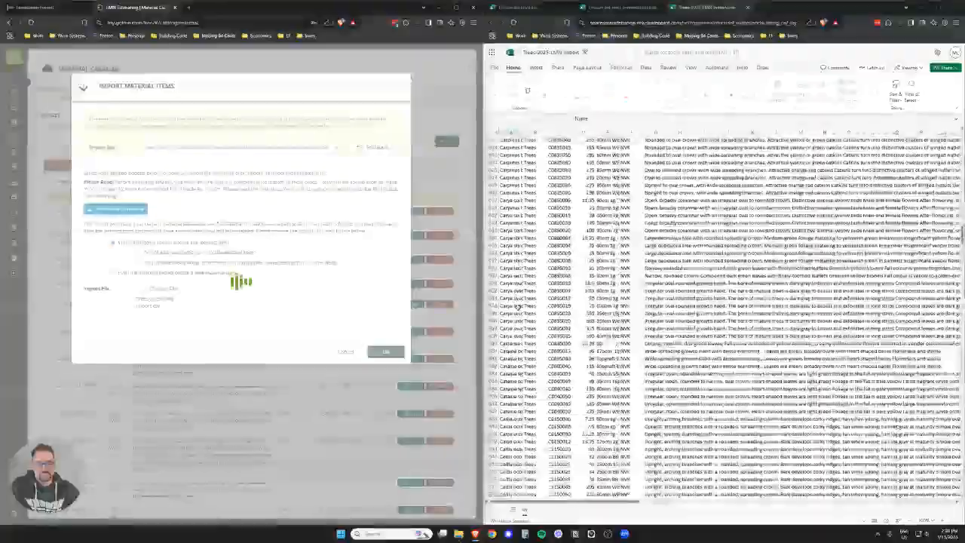
scroll(518, 310, "up", 10)
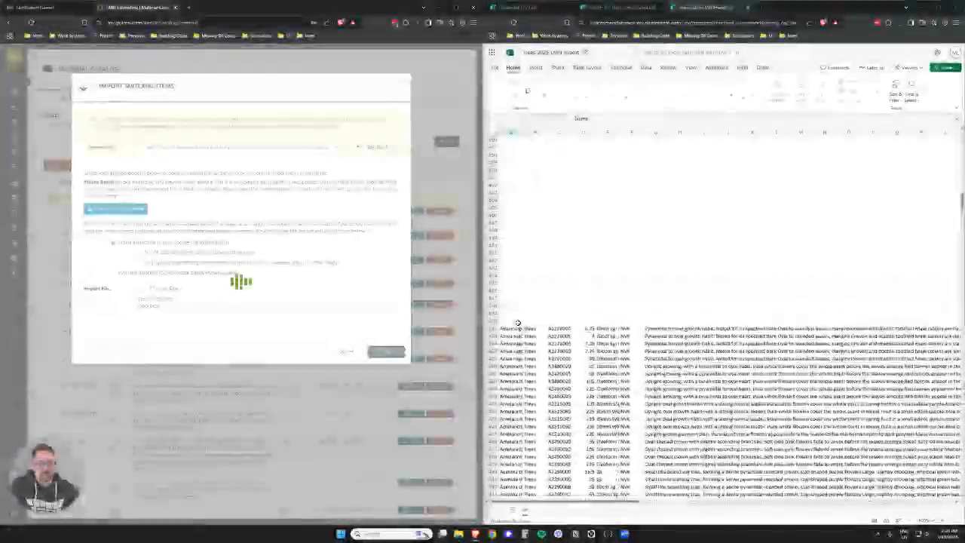
scroll(518, 323, "up", 15)
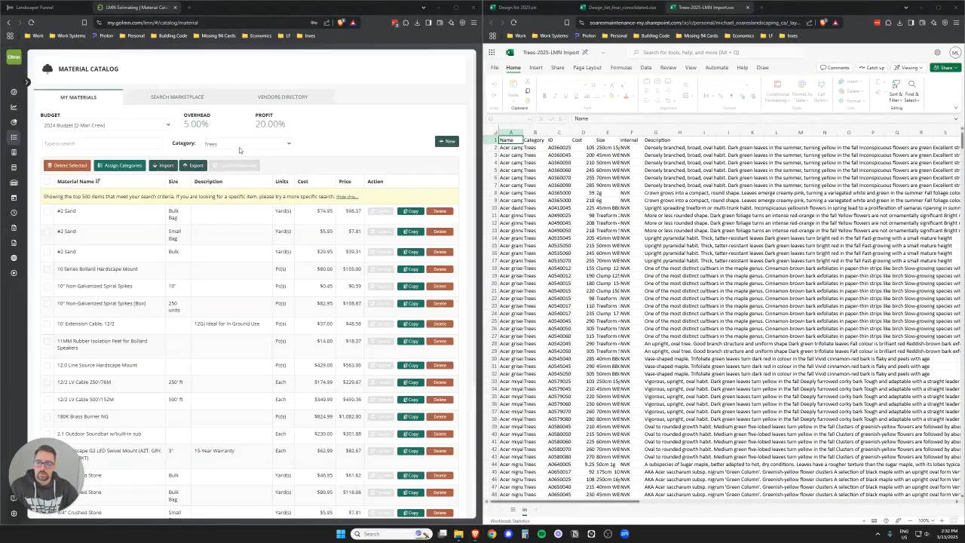
Reset the material catalog's category filter to [ANY], and filter by Trees again to refresh the list.
left_click(242, 144)
left_click(262, 144)
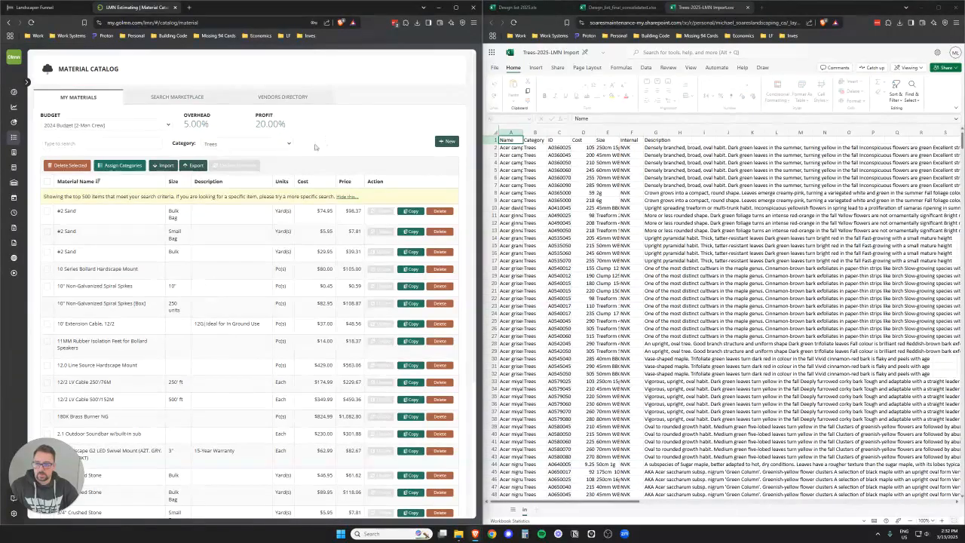
left_click(262, 145)
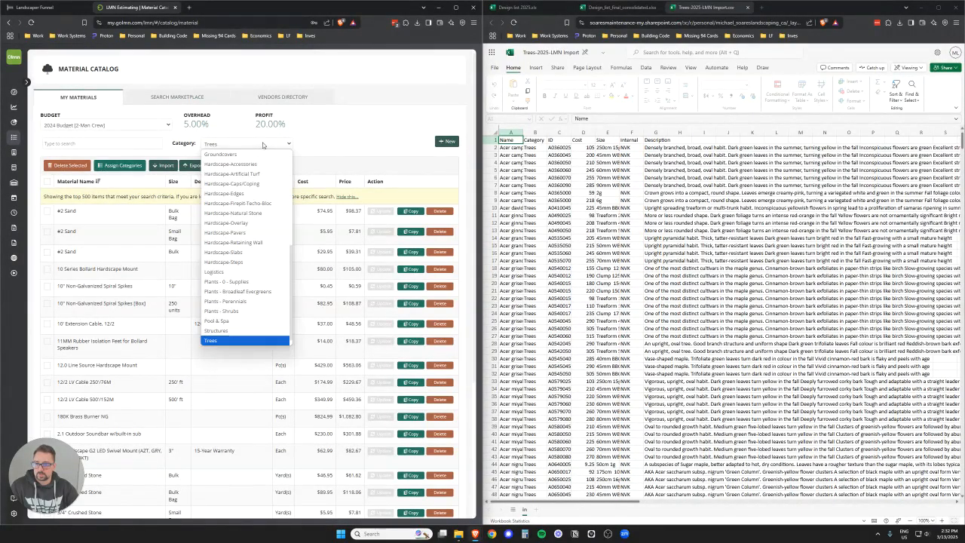
left_click(263, 145)
left_click(287, 145)
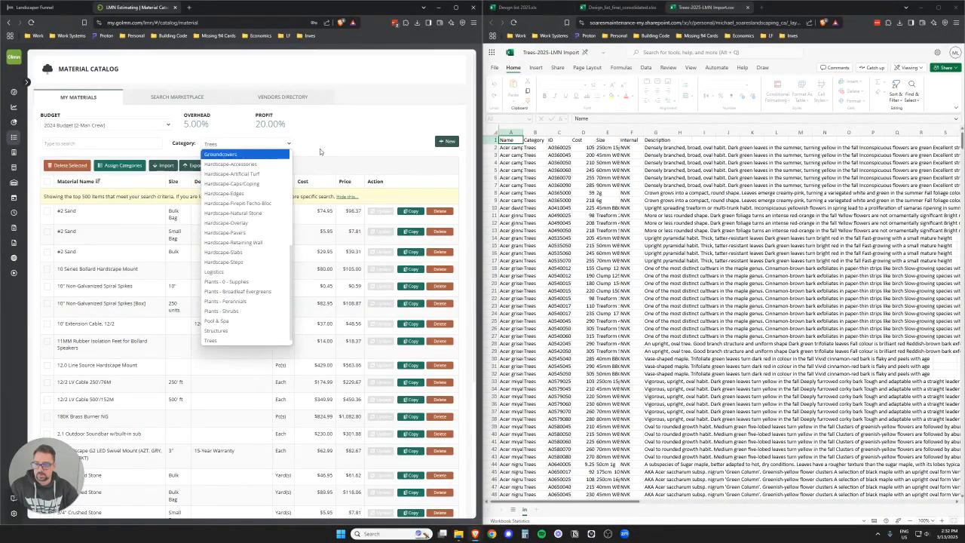
left_click(309, 152)
left_click(267, 146)
scroll(256, 175, "up", 3)
left_click(253, 153)
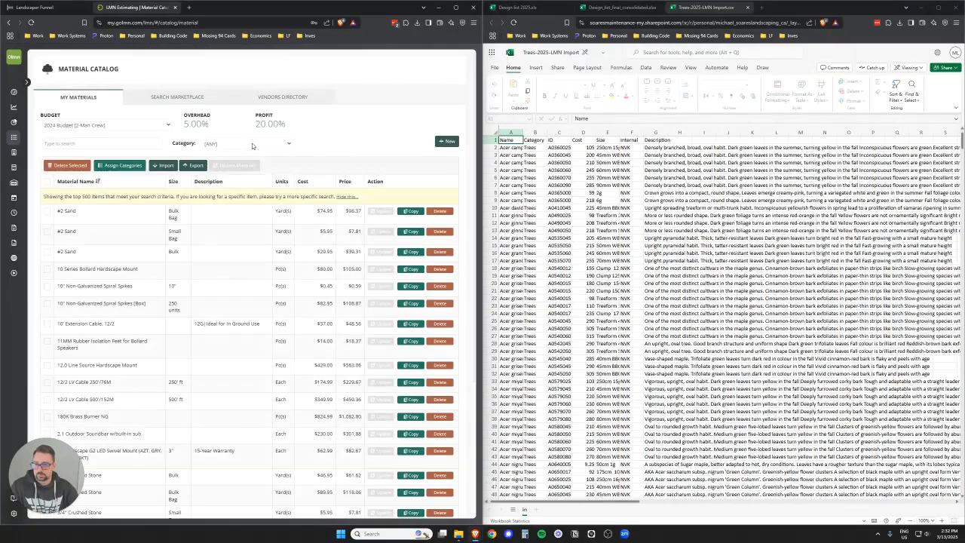
left_click(253, 146)
scroll(226, 241, "down", 3)
left_click(226, 337)
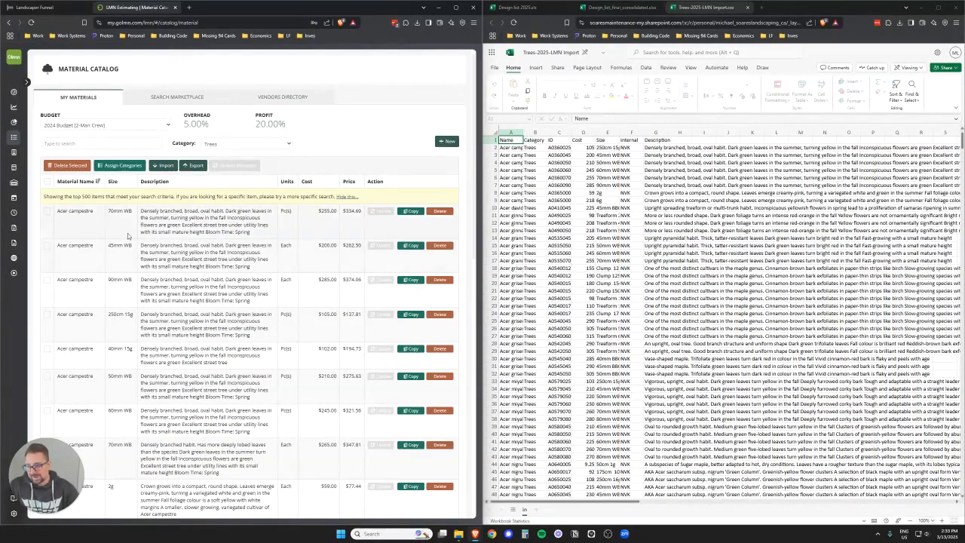
Inspect the details and last-edited dates of the 70mm WB and 45mm WB Acer campestre materials, and close them without changes.
left_click(91, 228)
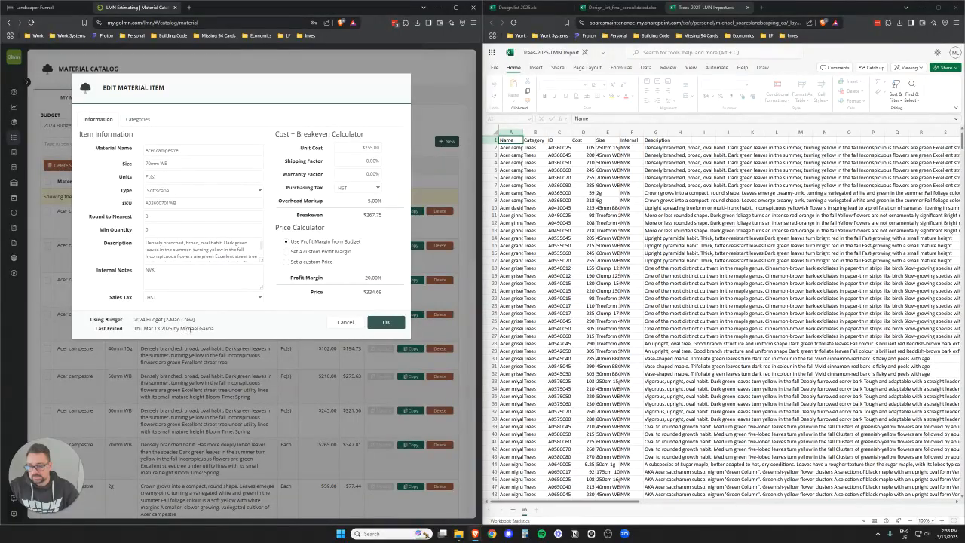
left_click(339, 324)
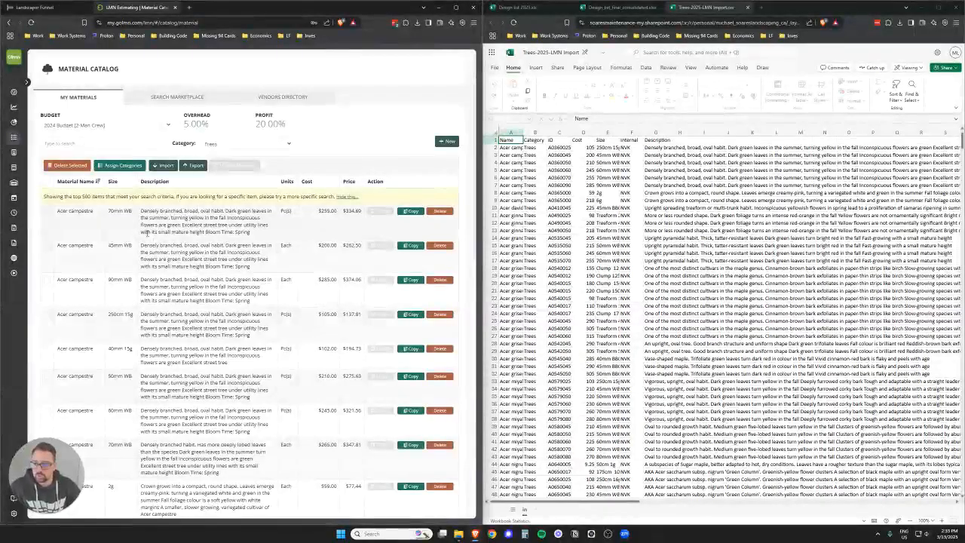
scroll(155, 218, "down", 1)
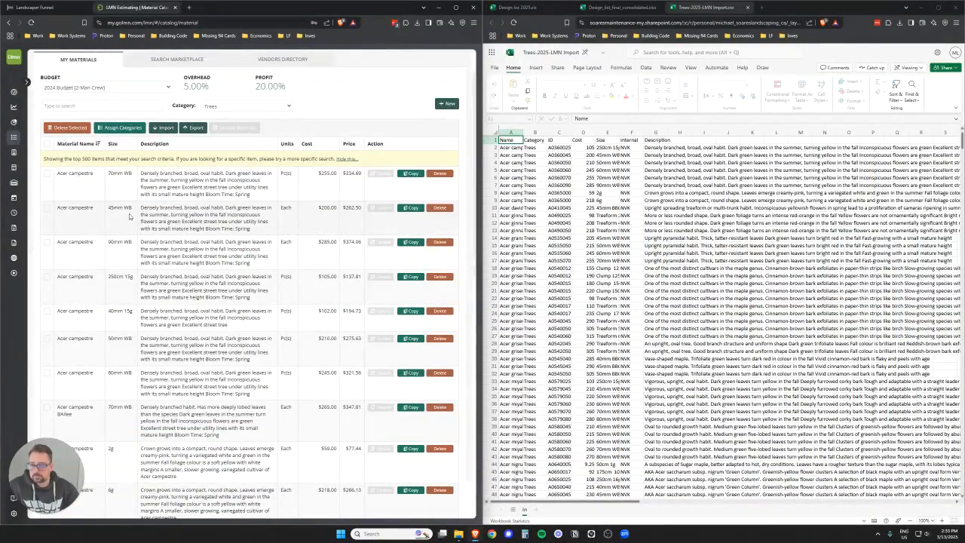
left_click(226, 210)
left_click(344, 323)
Check the last-edited date and profit margin setting of the 175 BR ACER FRE.'CELZAM' material, and close it without changes.
scroll(218, 313, "down", 3)
scroll(191, 247, "down", 5)
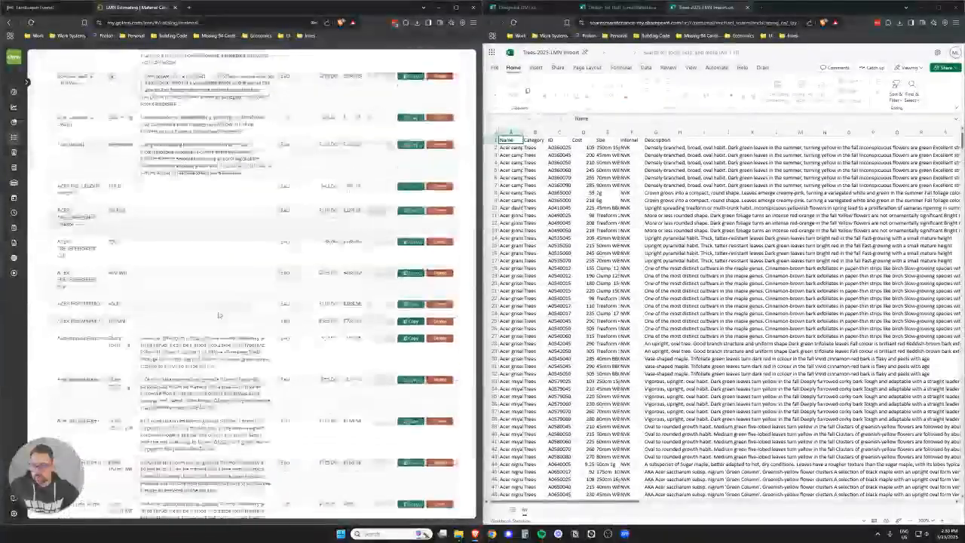
left_click(81, 188)
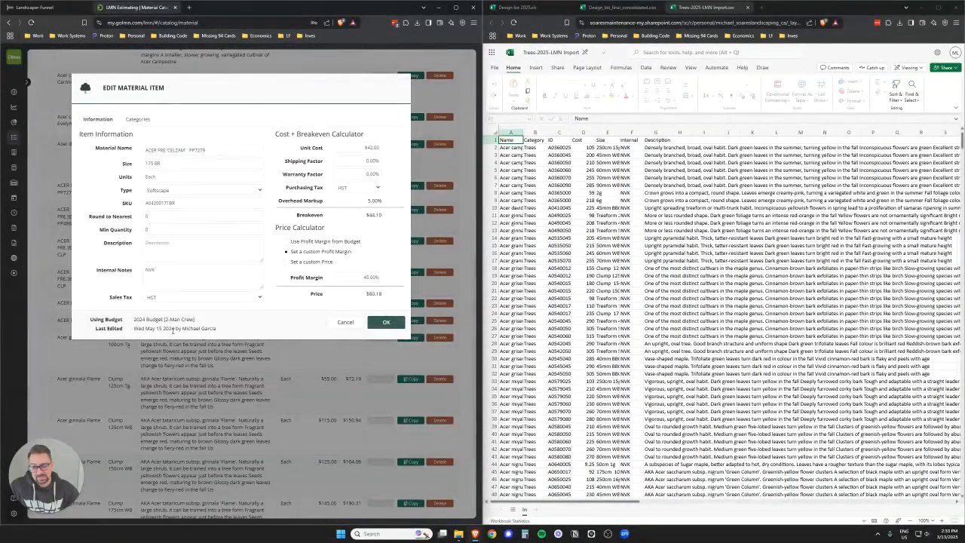
left_click(345, 323)
left_click(174, 208)
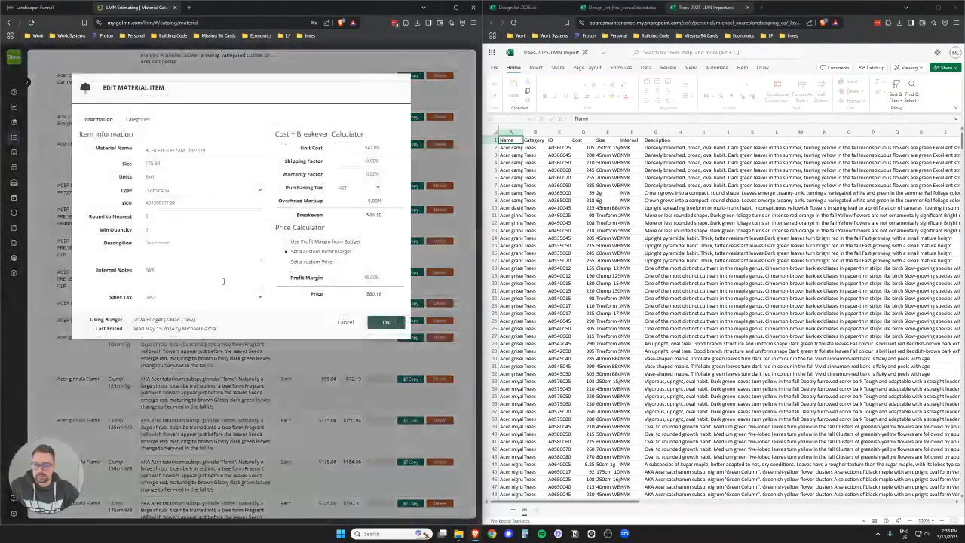
left_click(340, 322)
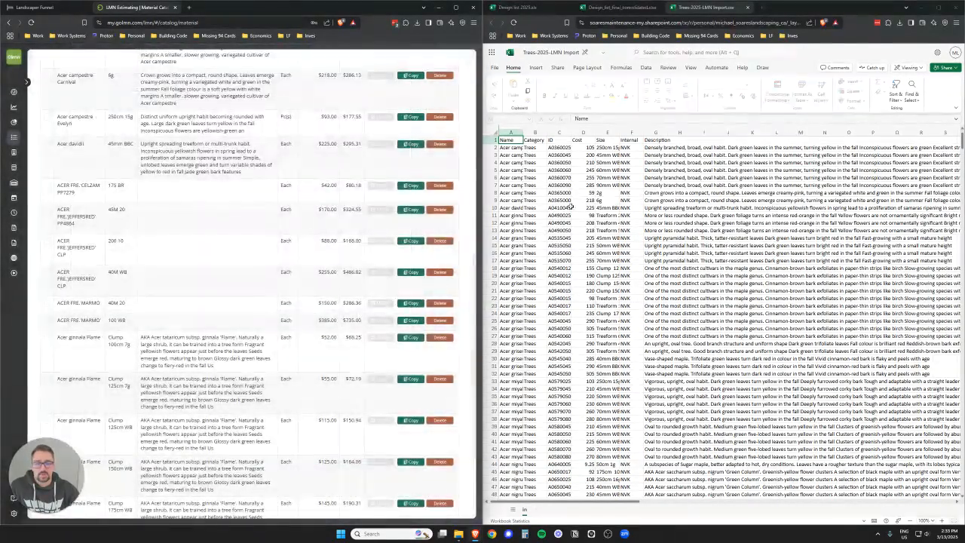
Compare the IDs in C2:C24 of the import sheet with an ACER FRE. catalog item's details, and close the item unchanged.
left_click_drag(559, 147, 556, 313)
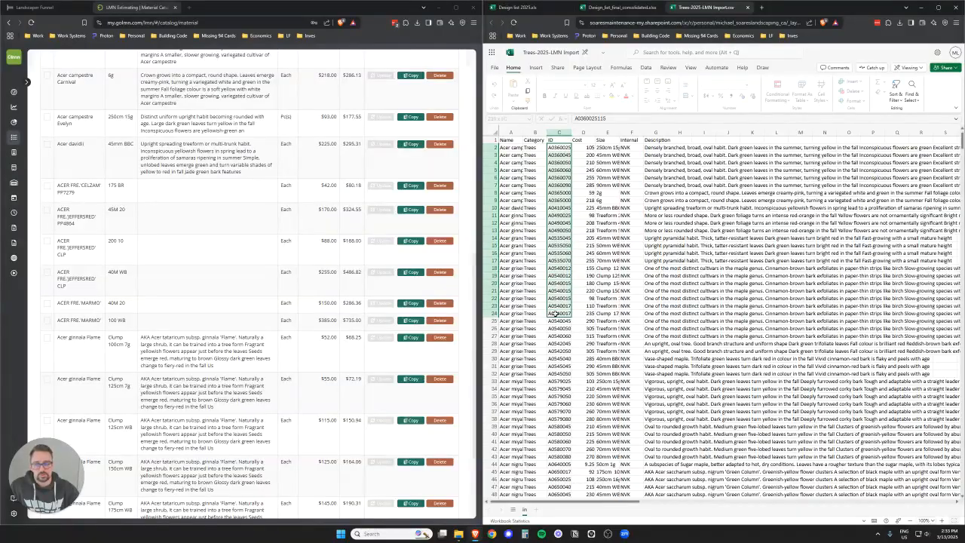
left_click(264, 193)
left_click(344, 319)
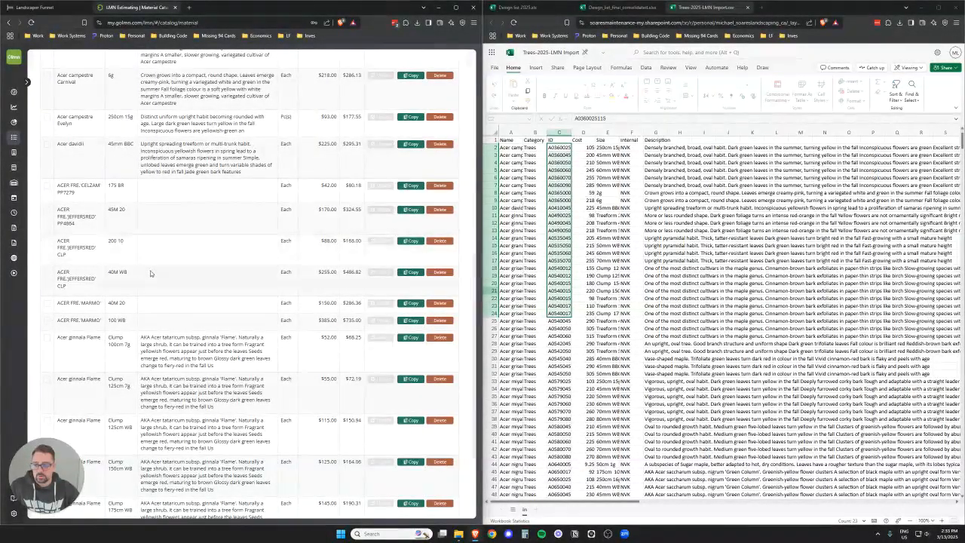
scroll(82, 297, "up", 1)
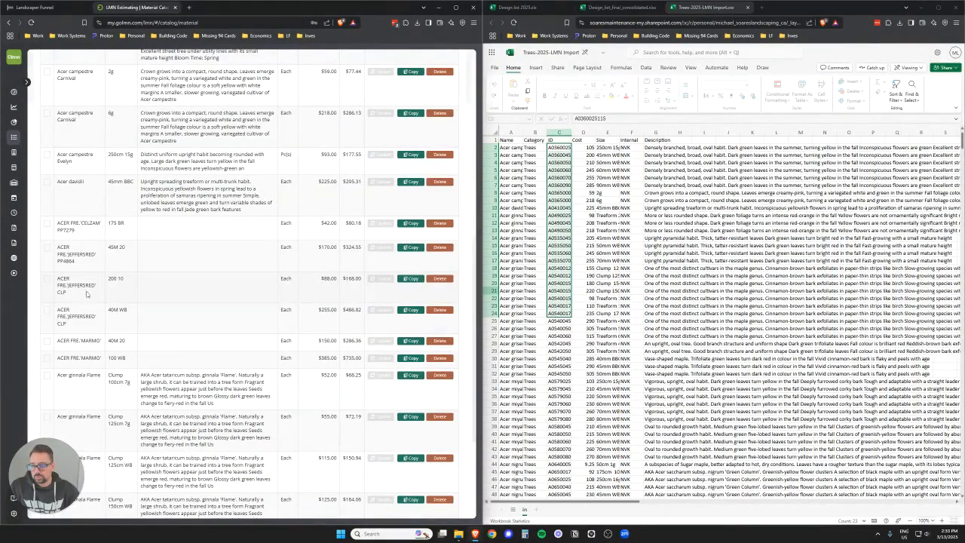
Look over the tree items in the material catalog and export only the Trees category.
scroll(83, 298, "down", 2)
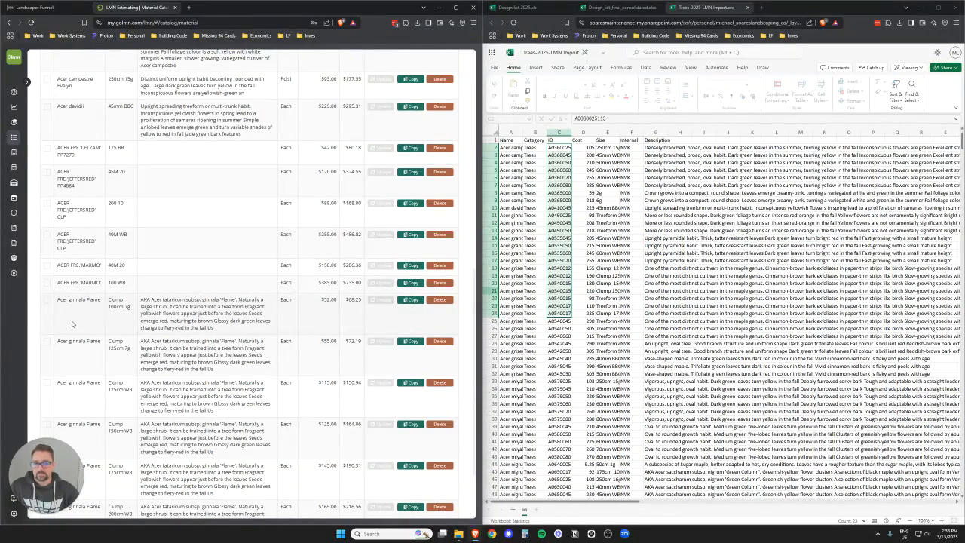
scroll(98, 301, "up", 10)
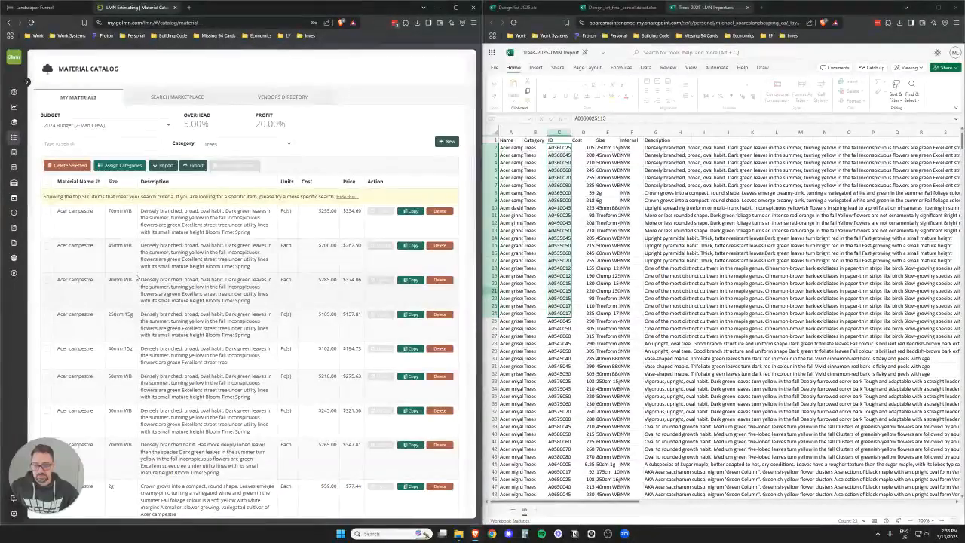
scroll(137, 278, "down", 10)
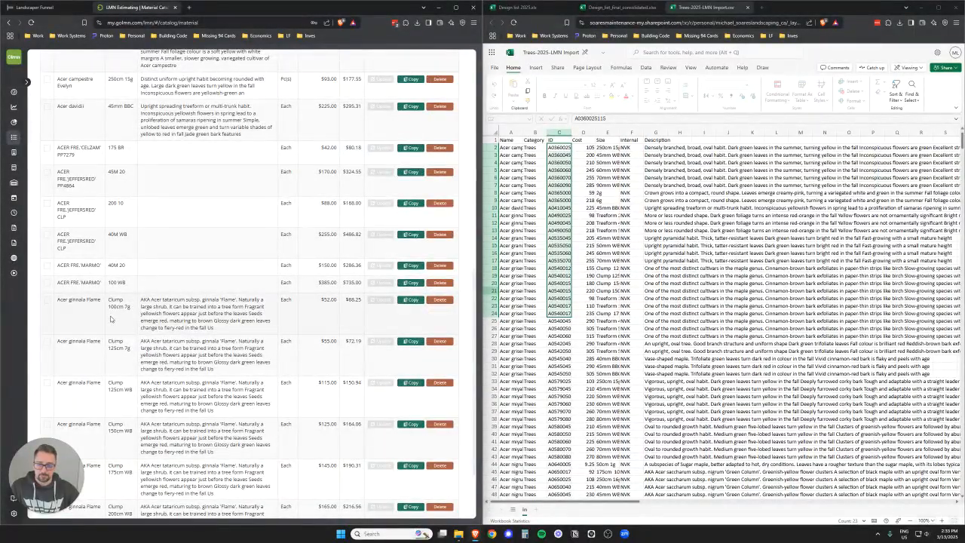
scroll(110, 318, "up", 10)
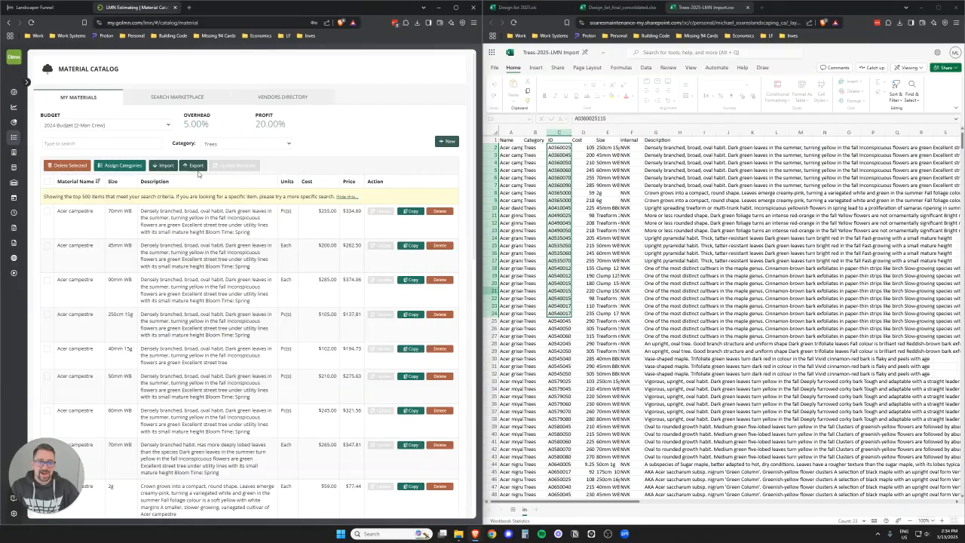
left_click(195, 167)
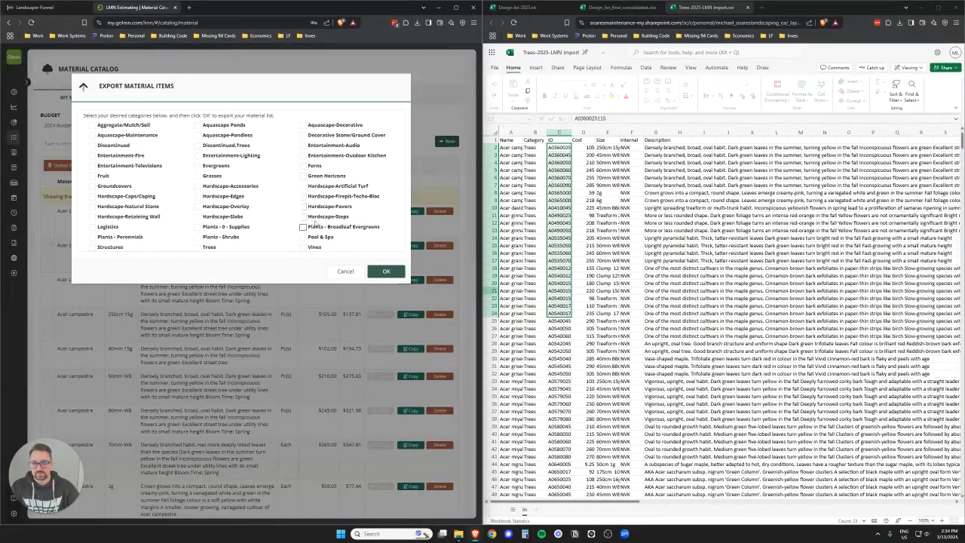
left_click(197, 247)
left_click(386, 271)
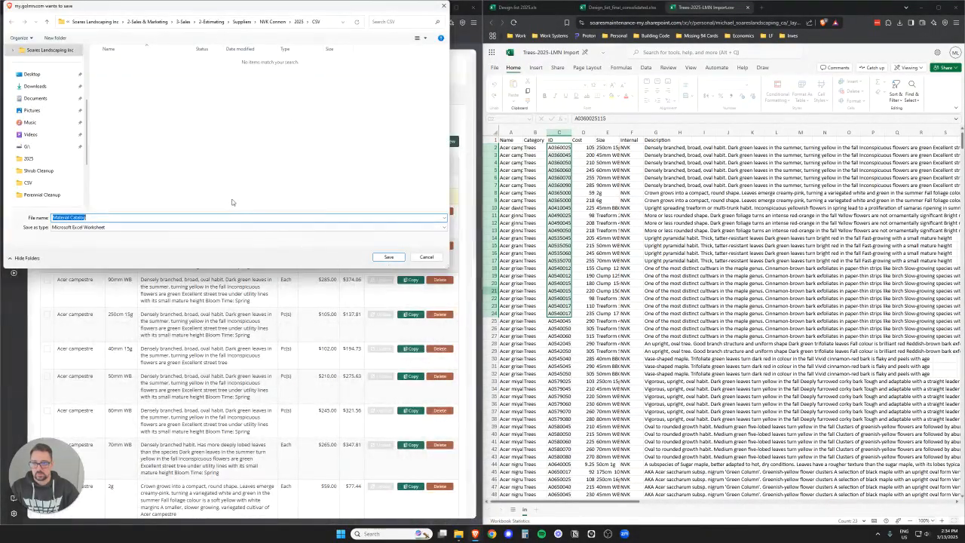
Create a folder named Tree Cleanup inside the NVK 2025 folder and open it as the save location.
left_click(301, 22)
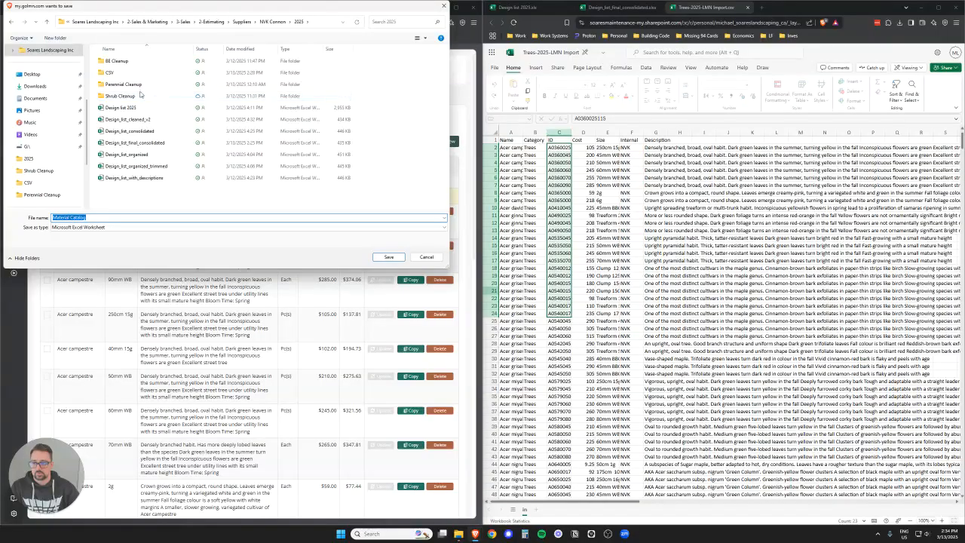
right_click(140, 197)
mouse_move(191, 293)
left_click(237, 298)
type("Tre")
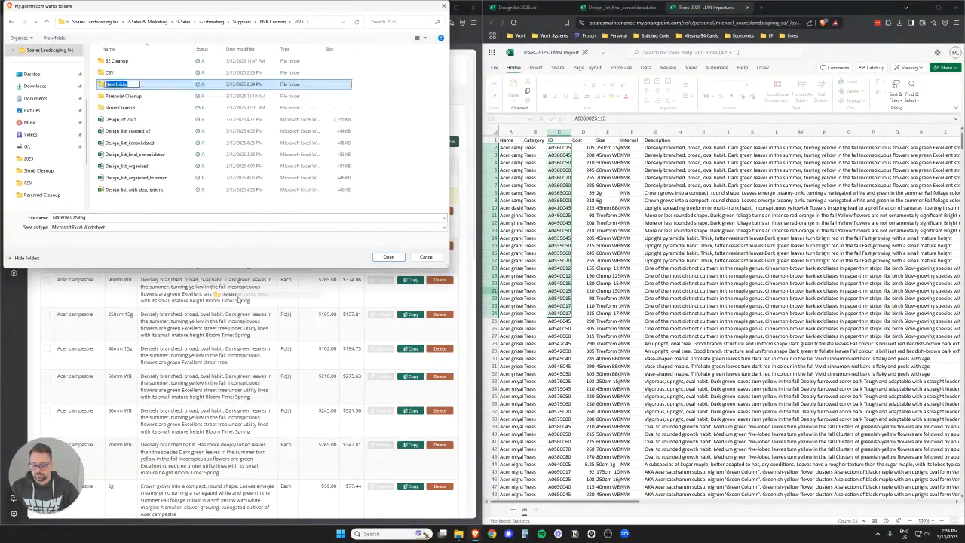
type("e Cleanup")
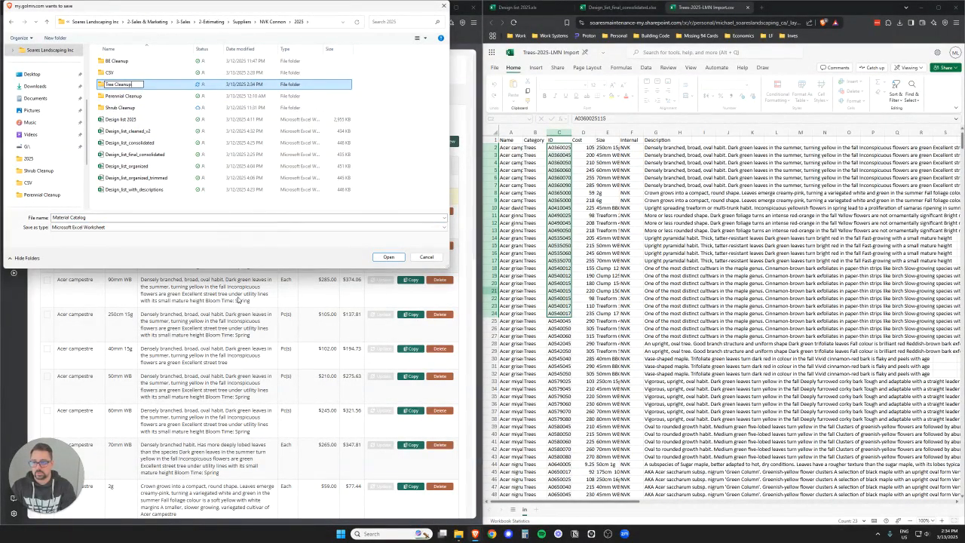
key("Return")
key("Return")
Save the exported workbook as Material Catalog_Trees_Uncleaned in the Tree Cleanup folder.
left_click(134, 218)
left_click(134, 220)
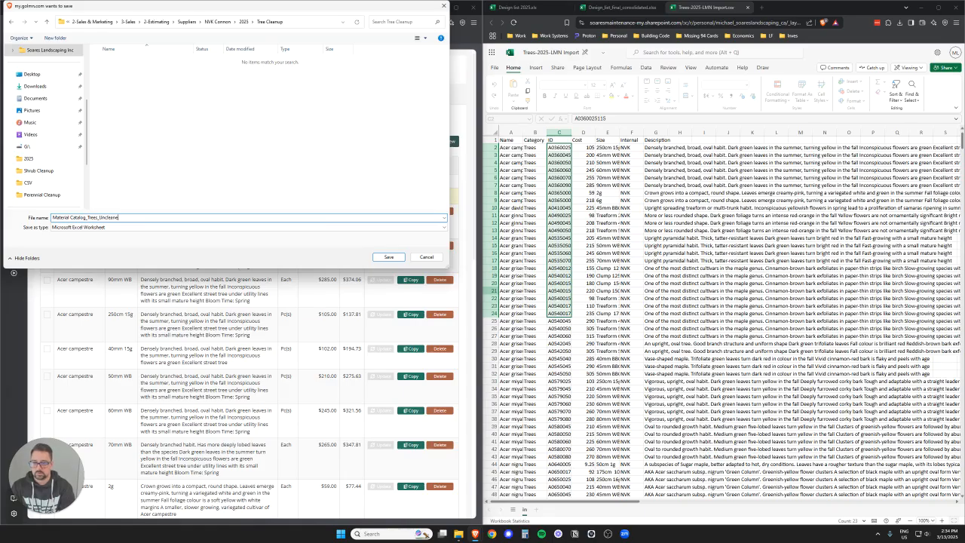
key("Return")
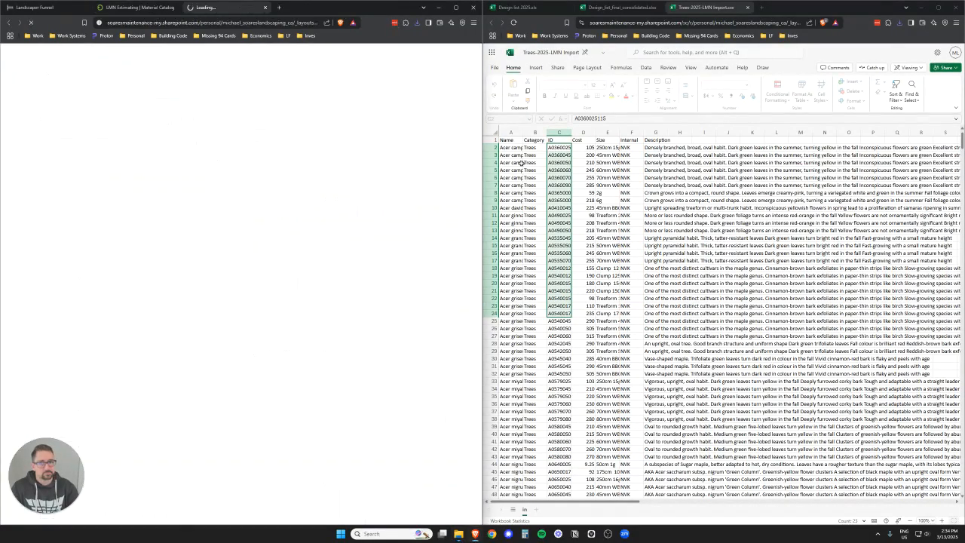
Move the opened Material Catalog_Trees_Uncleaned workbook into the browser window with the other spreadsheets and bring it into view.
left_click_drag(236, 7, 799, 8)
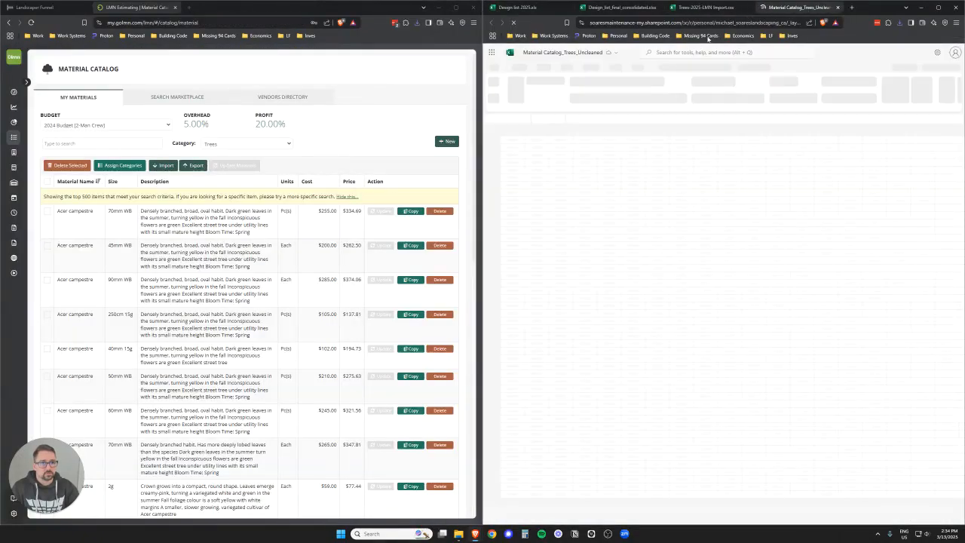
left_click(520, 8)
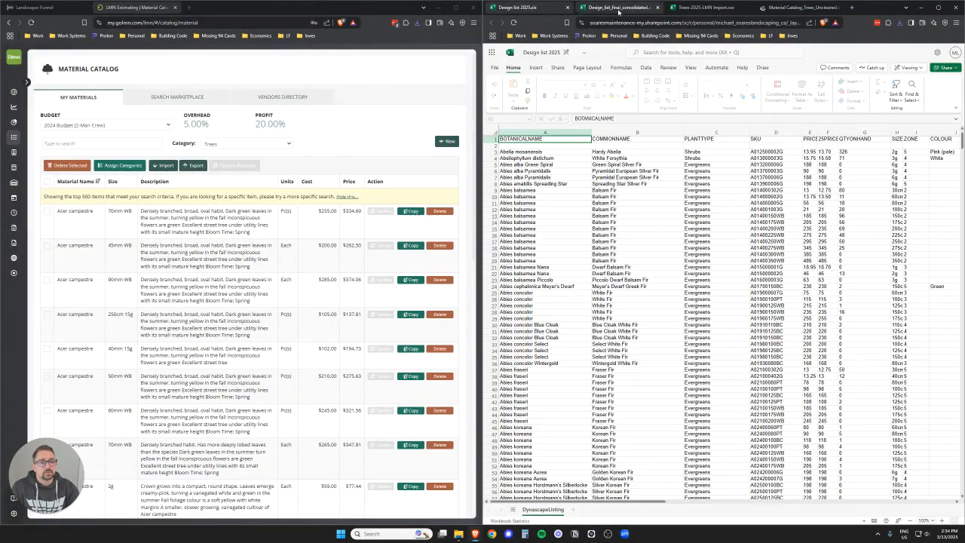
left_click(618, 9)
left_click(571, 9)
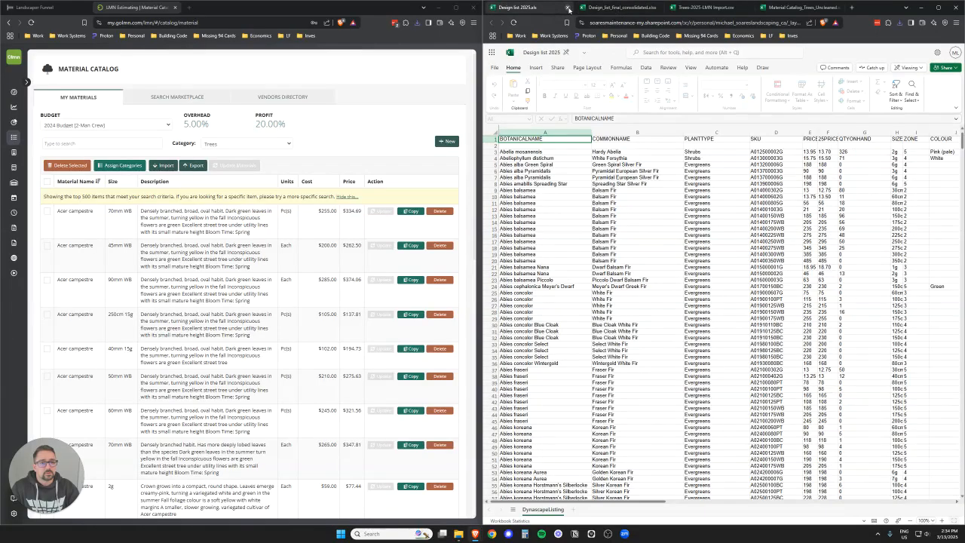
left_click(799, 7)
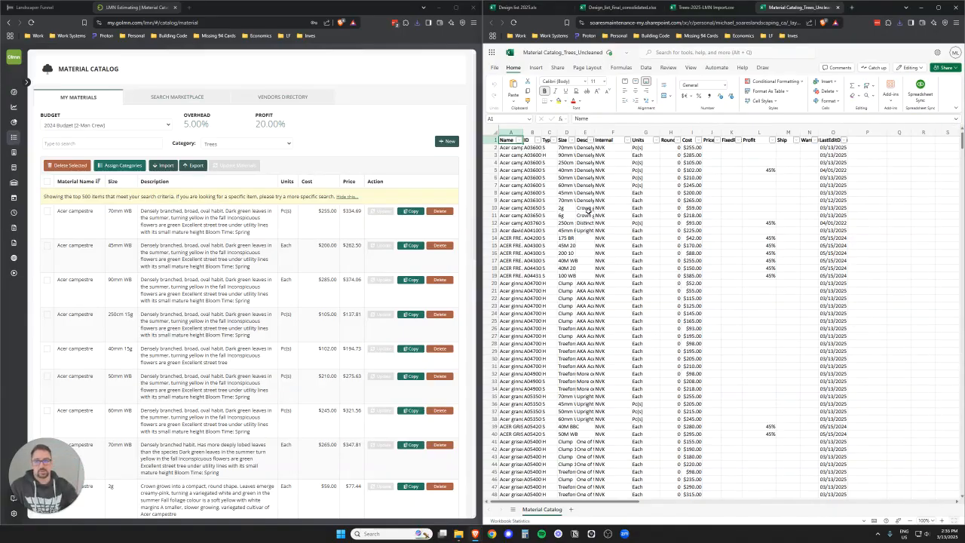
Switch to ChatGPT in a new browser tab and open the earlier "Update Items Summary" conversation.
left_click(185, 8)
type("chat")
key("Return")
left_click(138, 8)
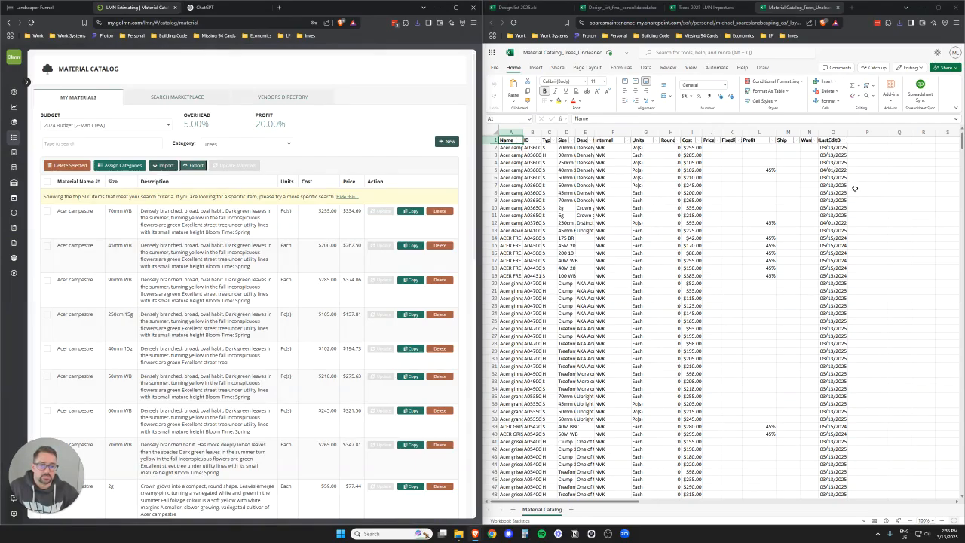
left_click(205, 8)
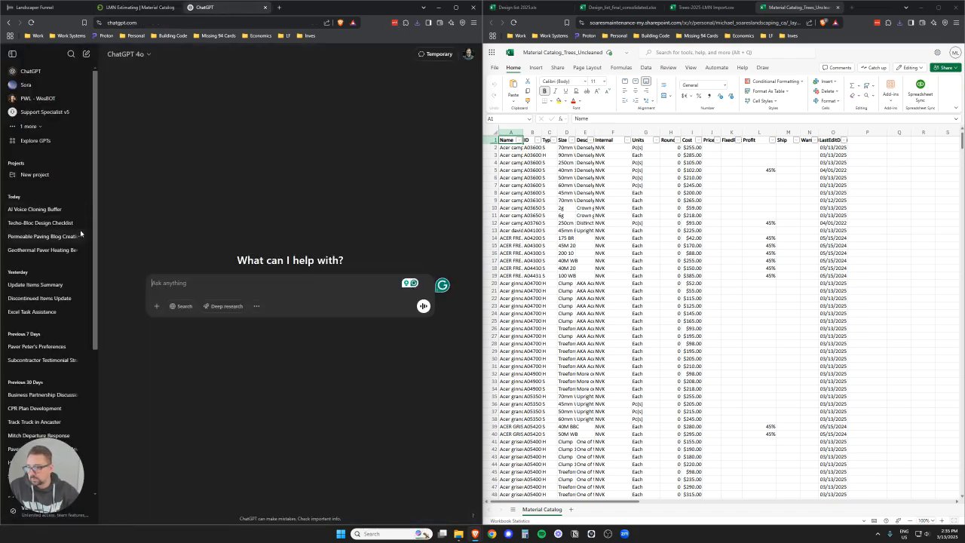
scroll(87, 236, "down", 1)
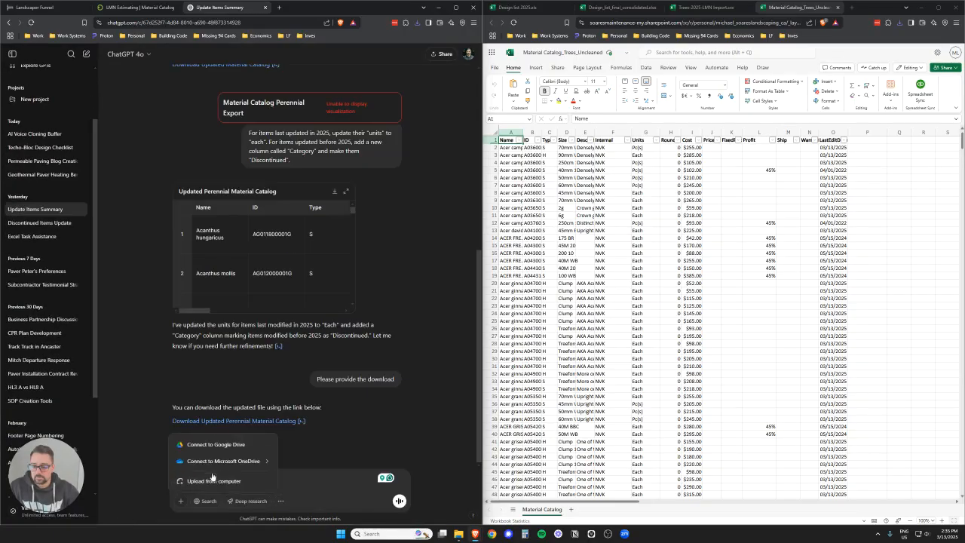
Attach Material Catalog_Trees_Uncleaned.xlsx from the Tree Cleanup folder to the new chat message.
left_click(212, 478)
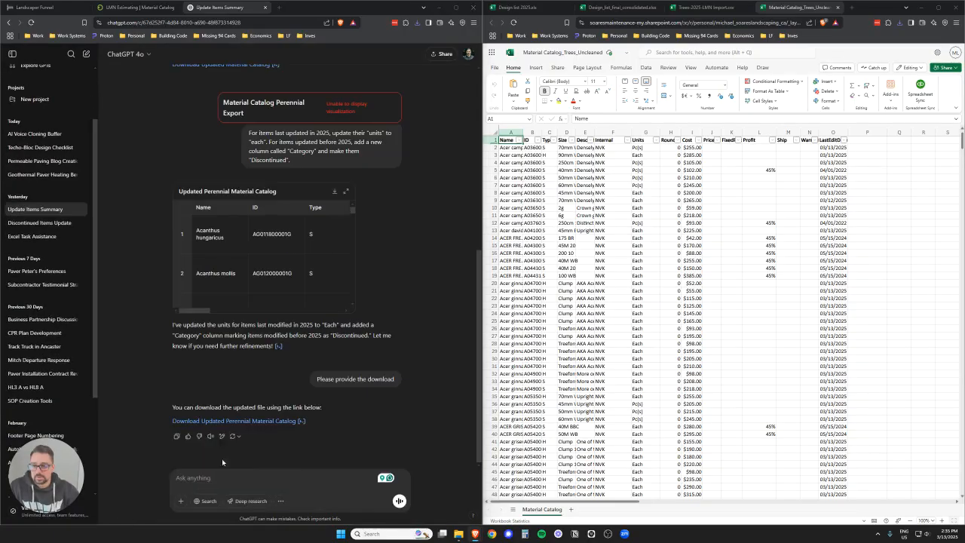
left_click(299, 21)
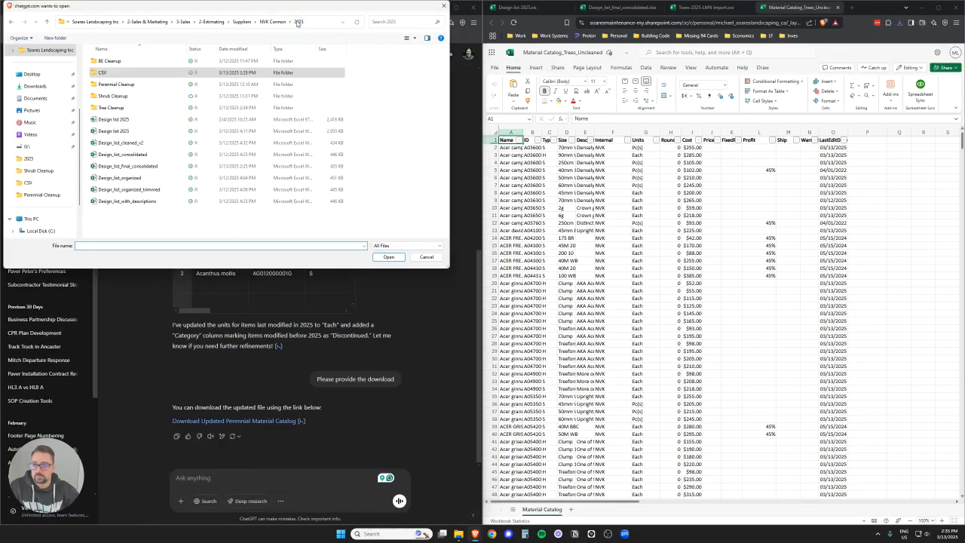
double_click(113, 107)
left_click(136, 60)
left_click(390, 258)
Copy the earlier prompt about setting units to "each" and marking pre-2025 items "Discontinued" into the new message.
left_click_drag(292, 133, 251, 106)
key("ctrl+c")
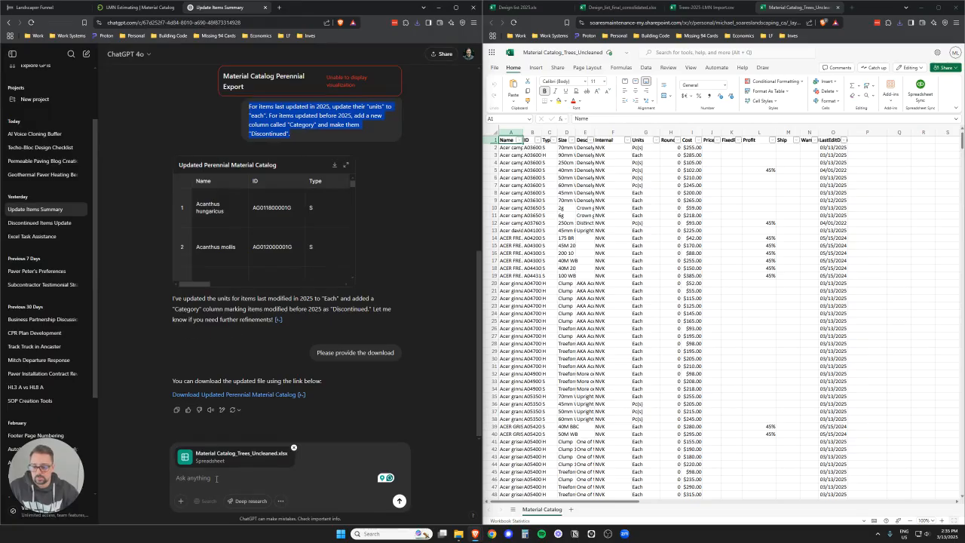
key("ctrl+v")
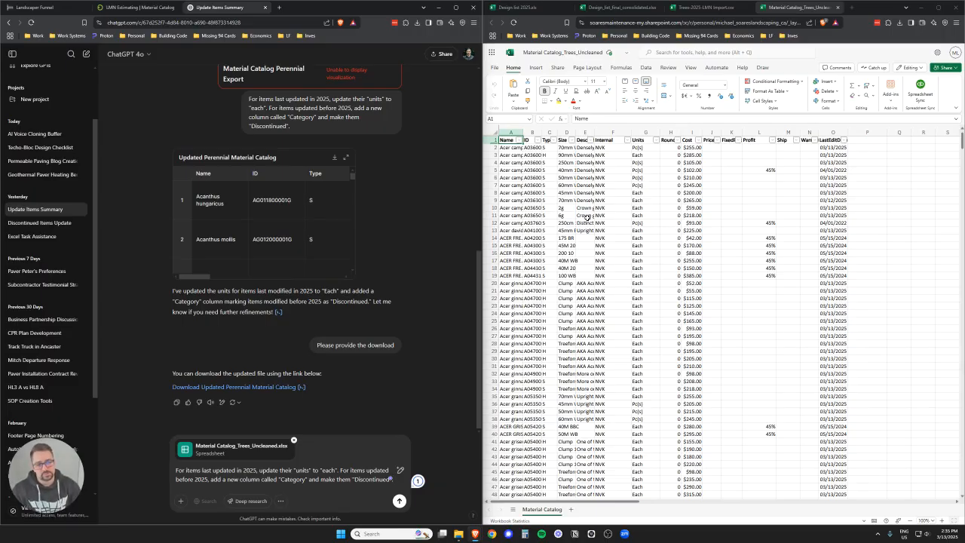
Add "And then give me the file back in a .csv." to the prompt and send it.
left_click(863, 140)
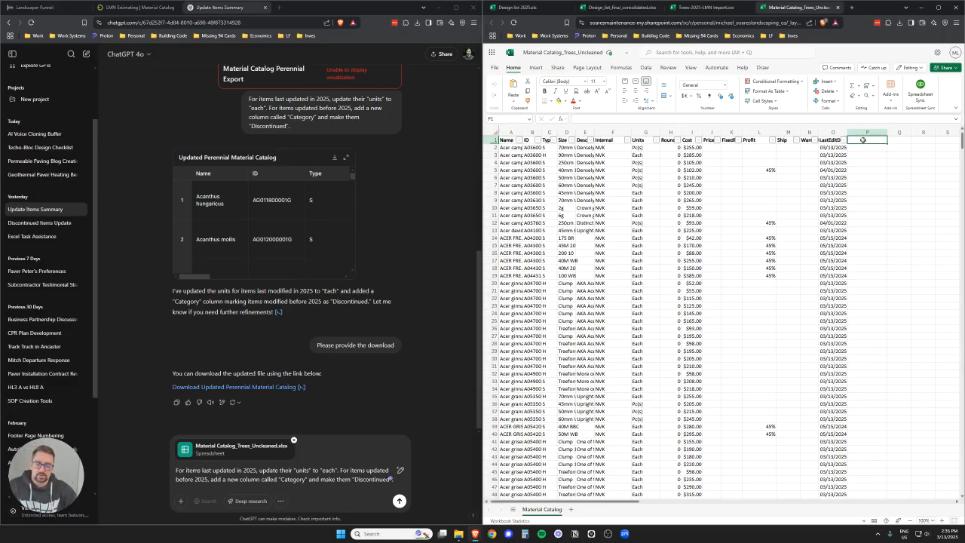
left_click(146, 7)
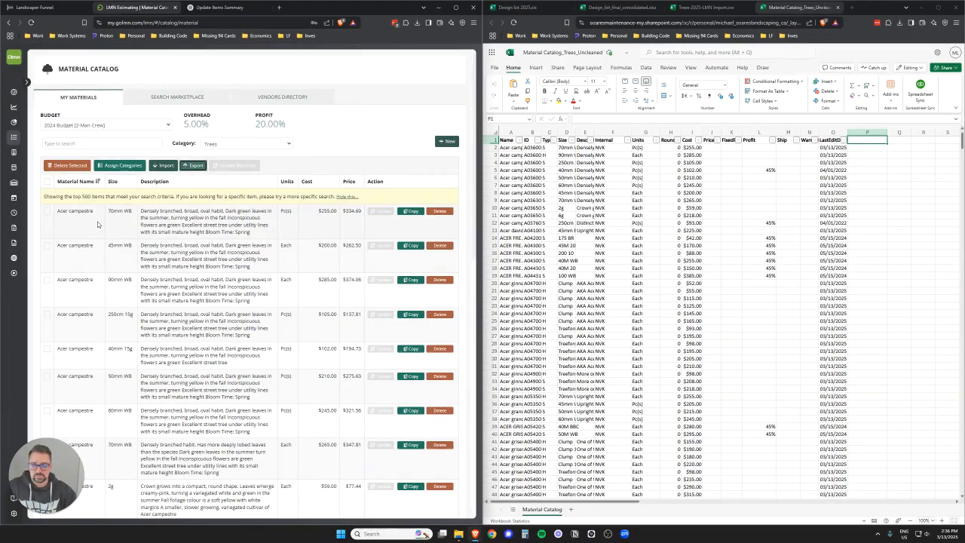
left_click(238, 6)
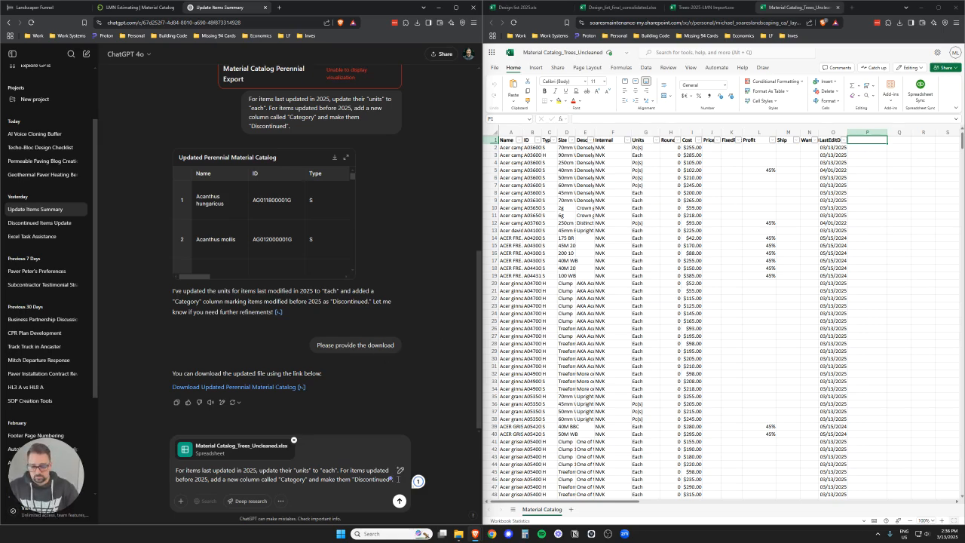
key("shift+Return")
type("And the")
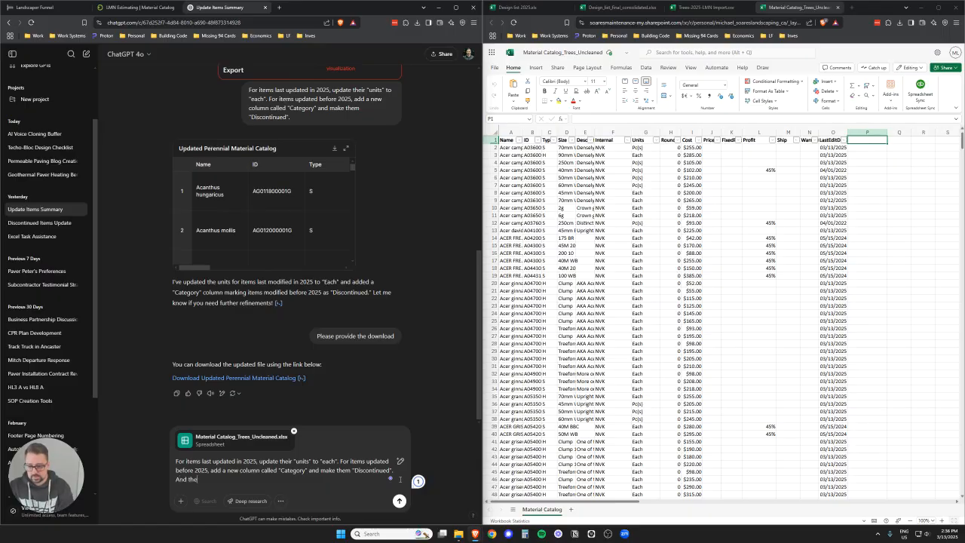
type("n give me the file ba")
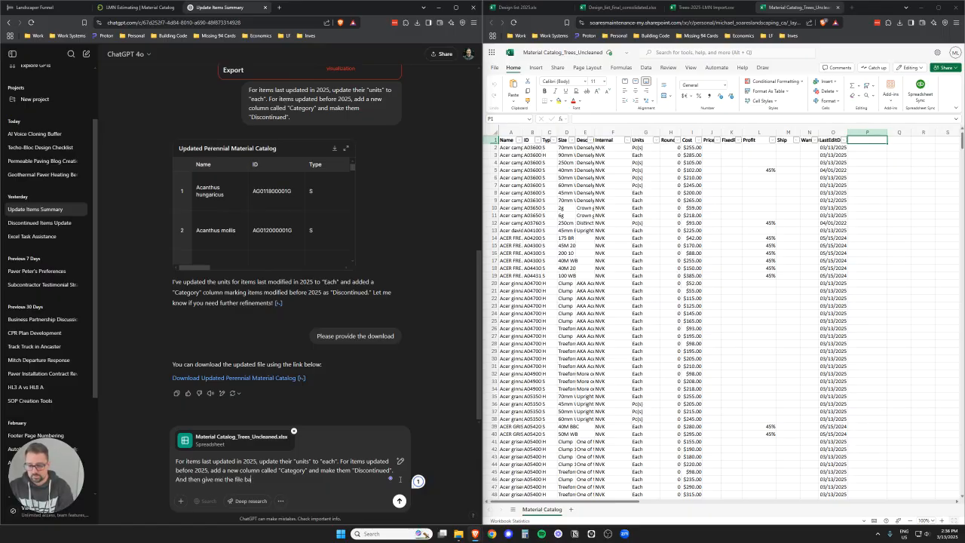
type("ck in a csv.")
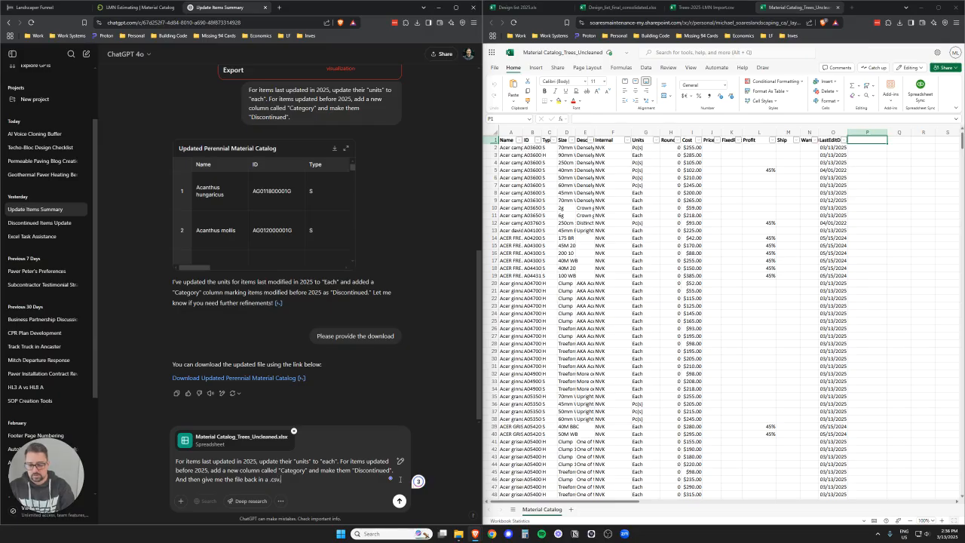
key("Return")
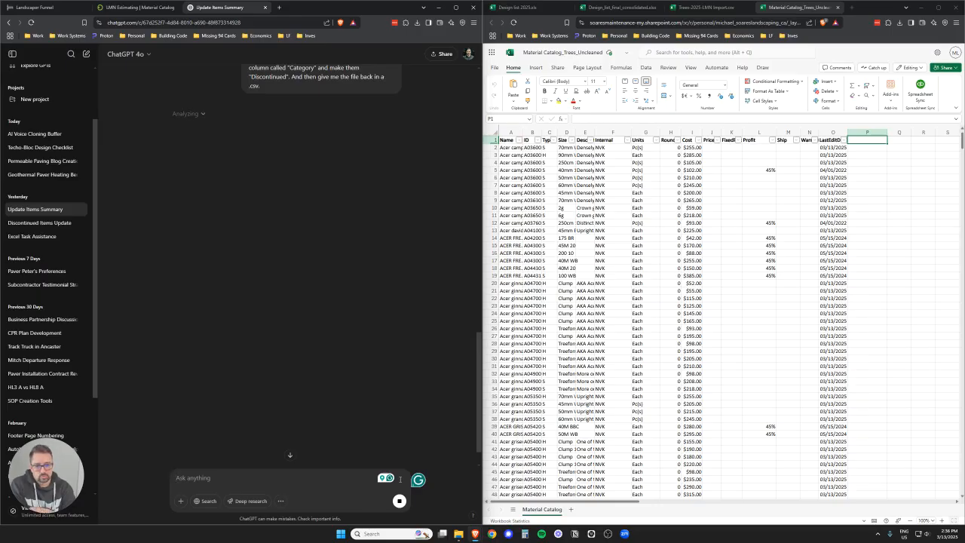
Download the updated trees catalog and save it as Updated_Material_Catalog_Trees in CSV format in the Tree Cleanup folder.
left_click(269, 133)
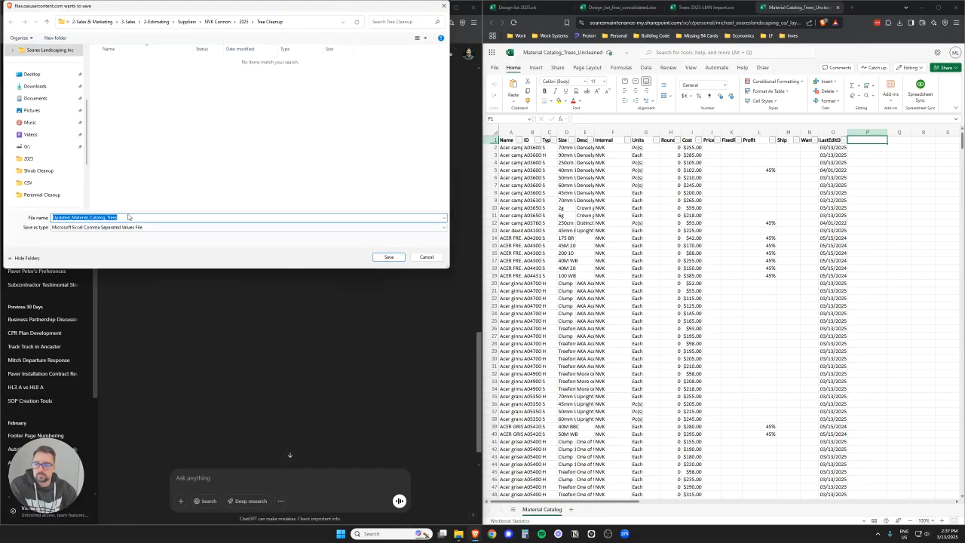
left_click(130, 217)
left_click(388, 257)
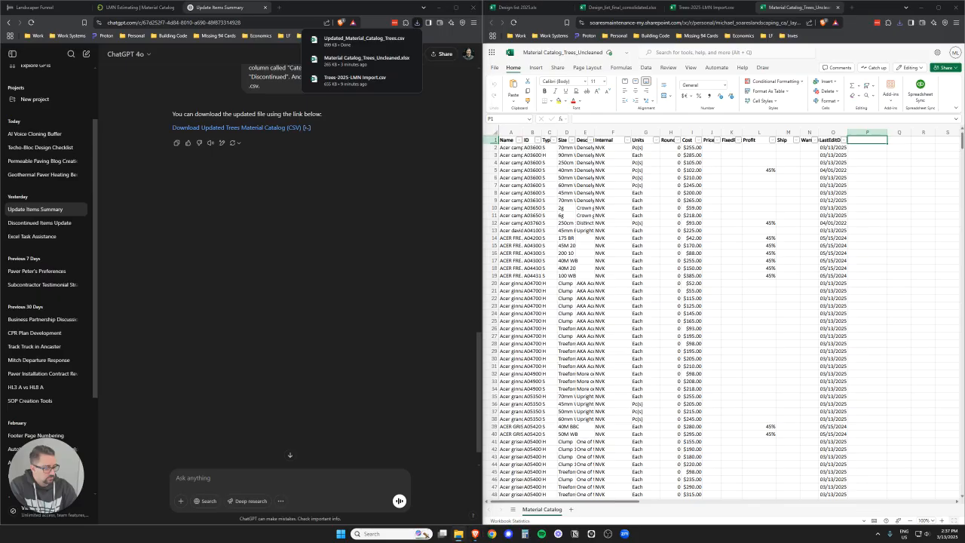
Open Updated_Material_Catalog_Trees, widen the LastEditDate column, and check the edit dates against the Units and Category values.
left_click(364, 59)
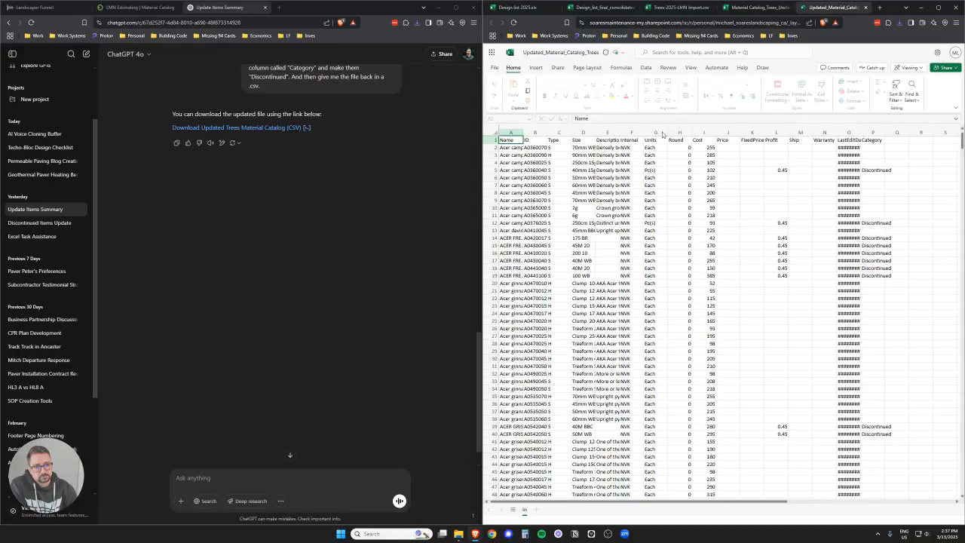
left_click_drag(859, 133, 879, 130)
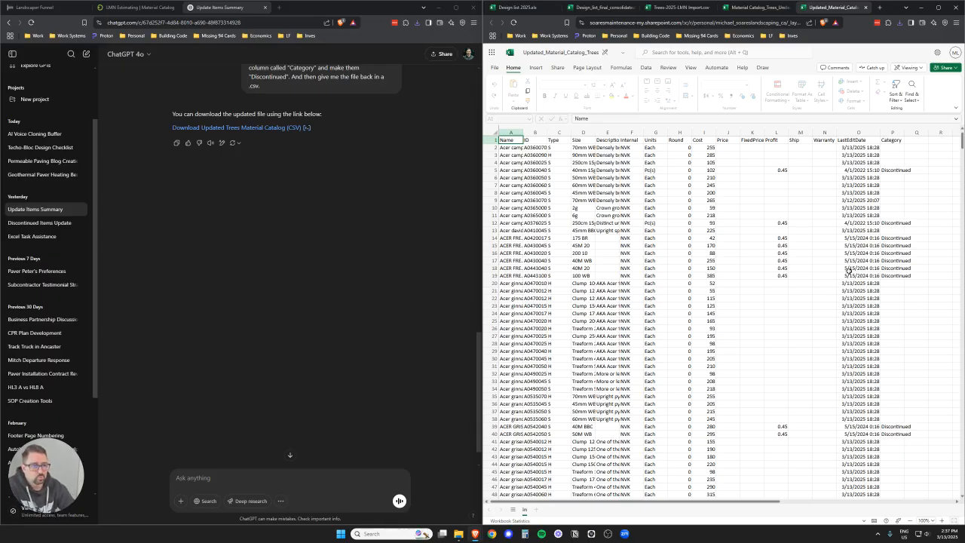
scroll(856, 264, "down", 20)
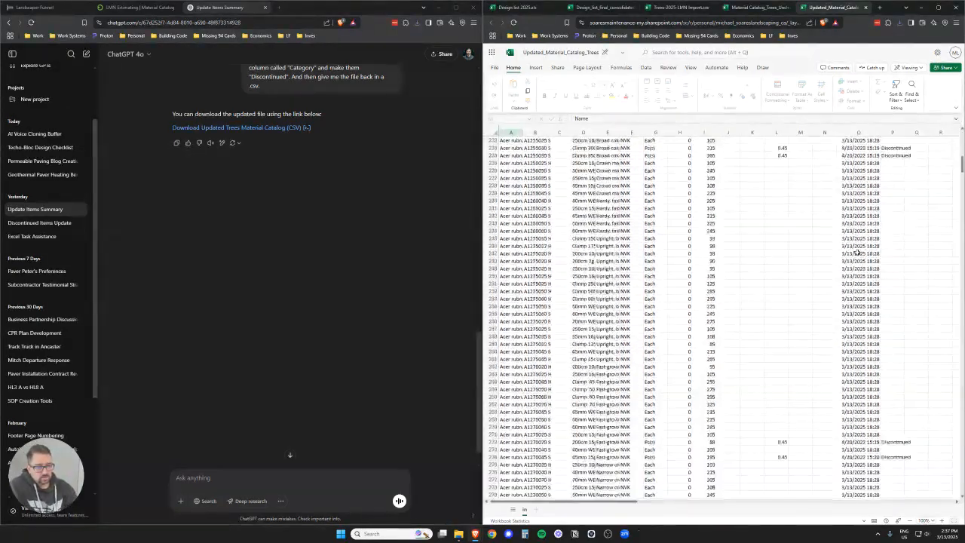
scroll(857, 252, "down", 20)
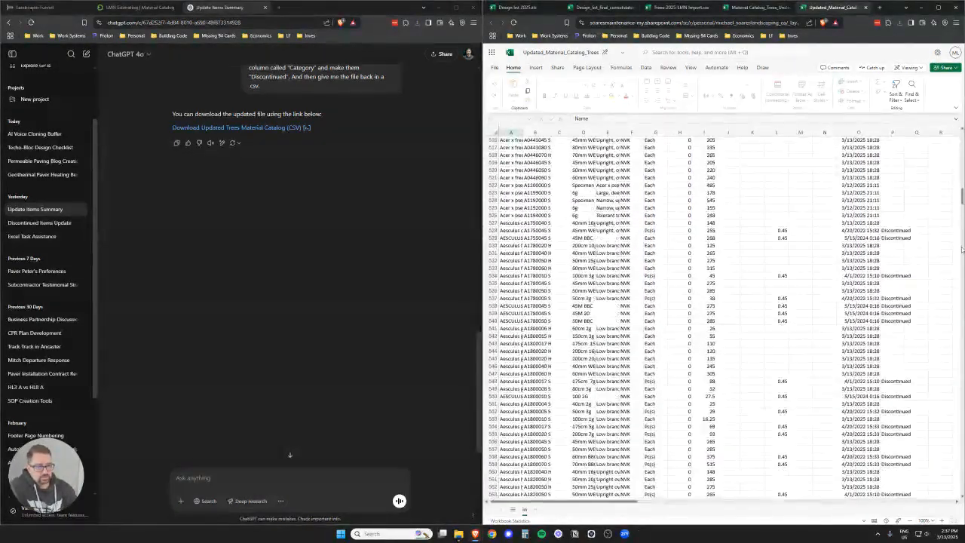
Widen the Name and Size columns to fit, and compare the sizes listed for the Carpinus betulus Frans Fontaine rows.
scroll(922, 271, "down", 20)
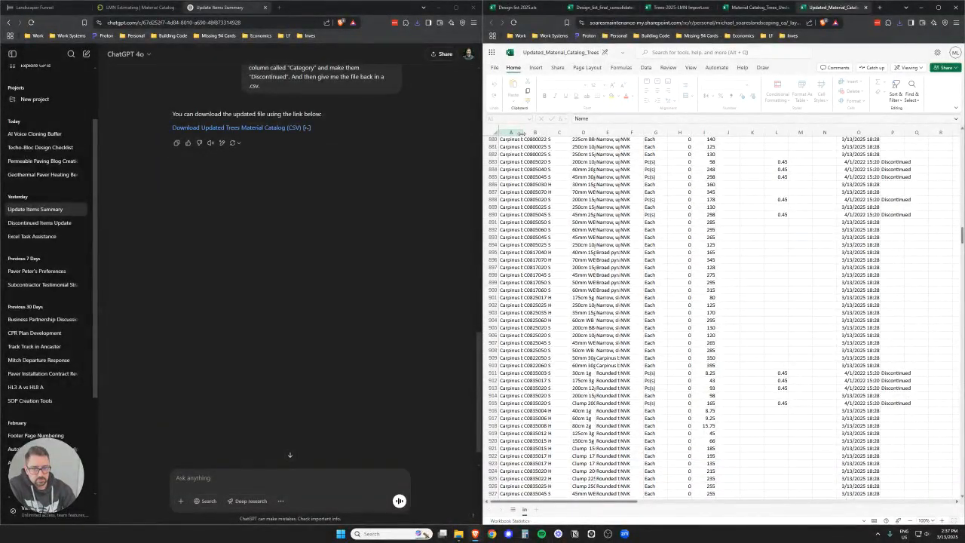
left_click_drag(523, 132, 574, 134)
scroll(573, 134, "up", 2)
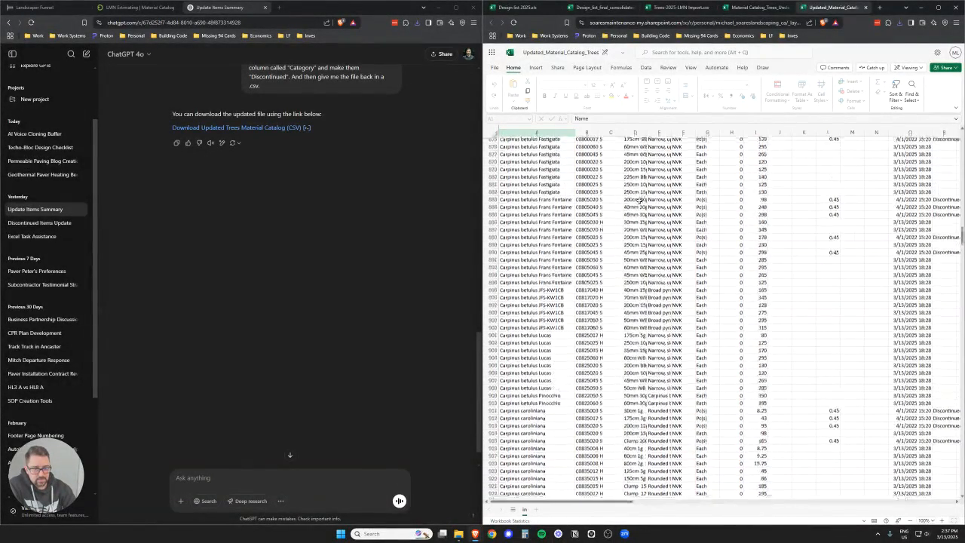
double_click(574, 133)
left_click(570, 201)
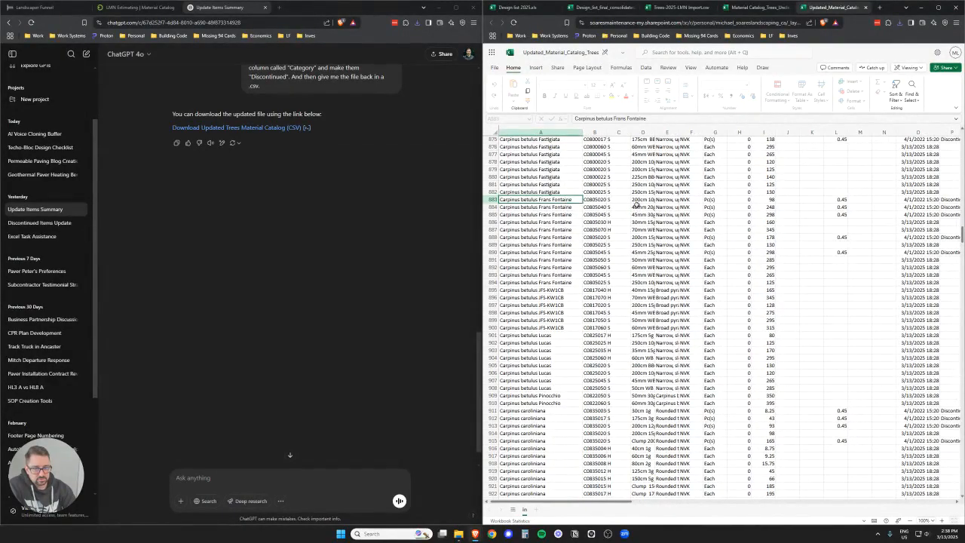
left_click_drag(565, 206, 562, 217)
double_click(654, 132)
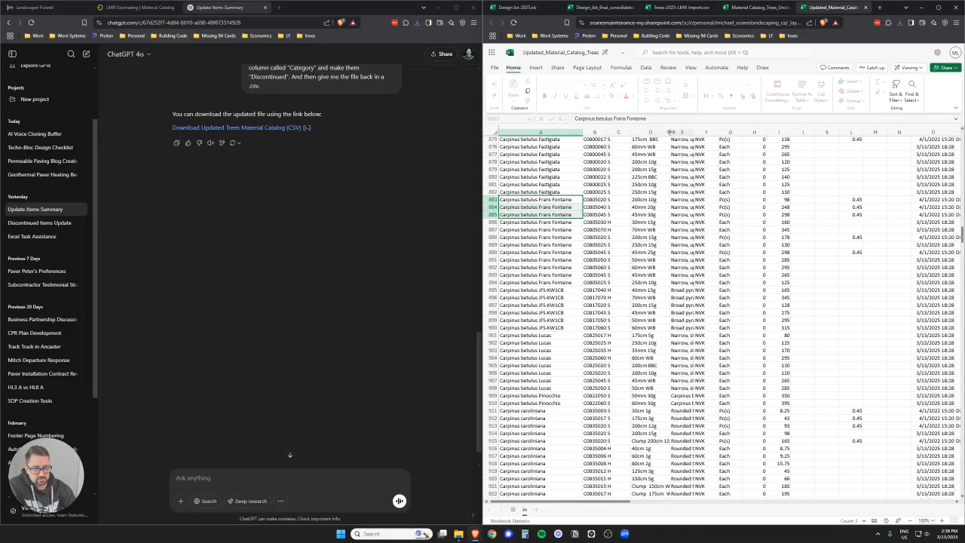
left_click(571, 229)
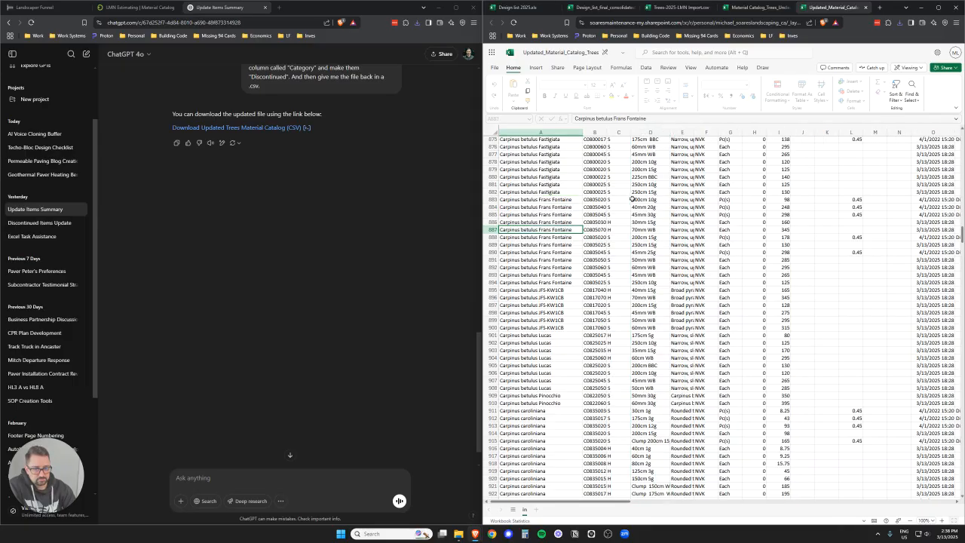
scroll(662, 212, "up", 20)
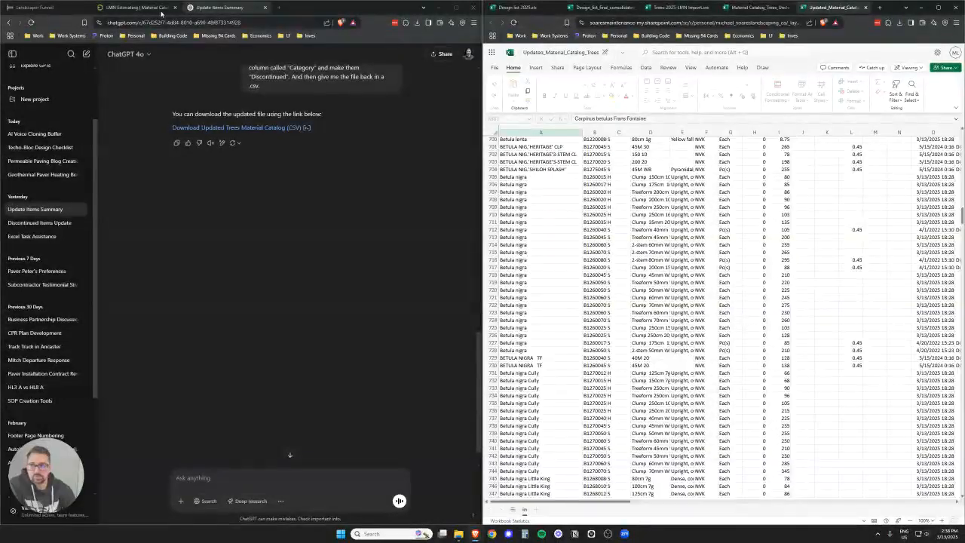
Switch to the LMN material catalog, and check the LastEditDate and Category of the 40mm 15g Acer campestre row in the spreadsheet.
left_click(135, 7)
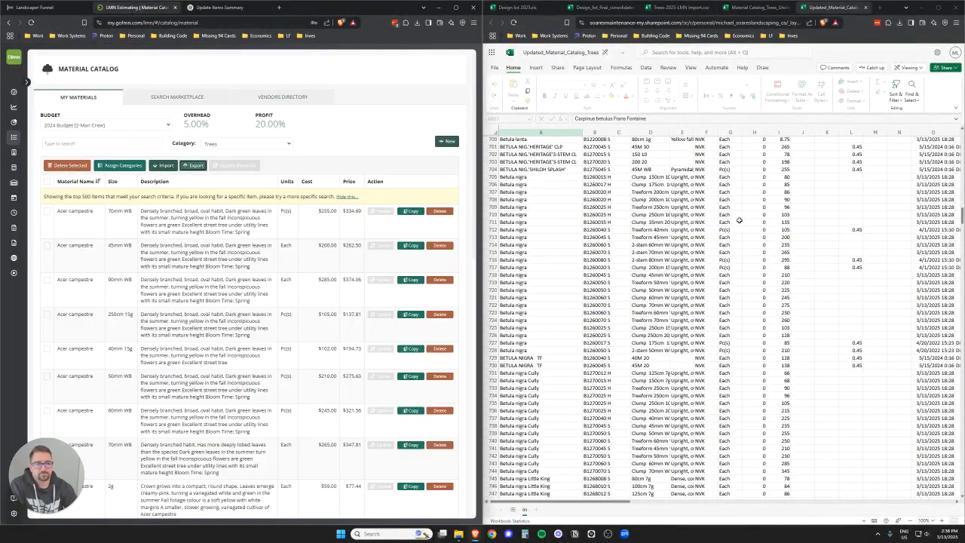
scroll(714, 210, "up", 20)
scroll(785, 308, "up", 20)
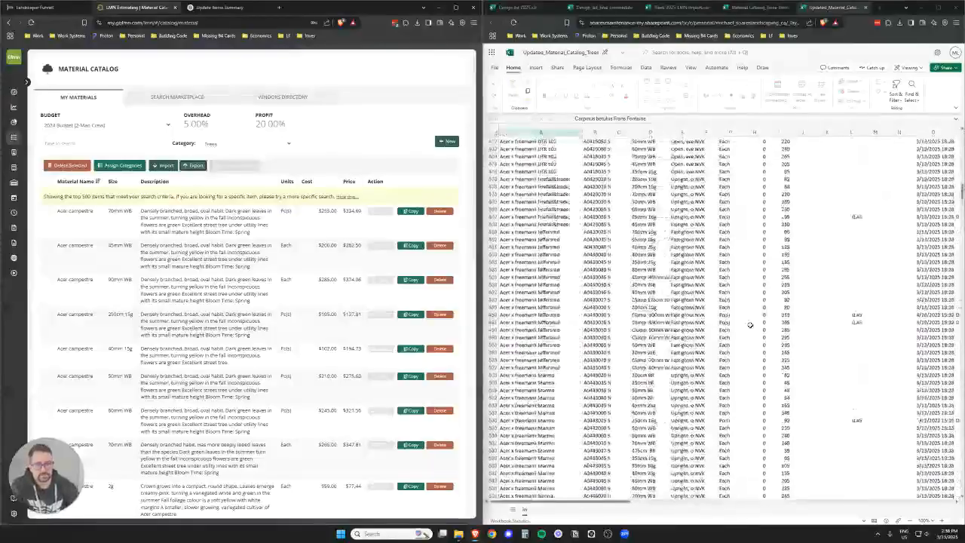
scroll(726, 323, "up", 20)
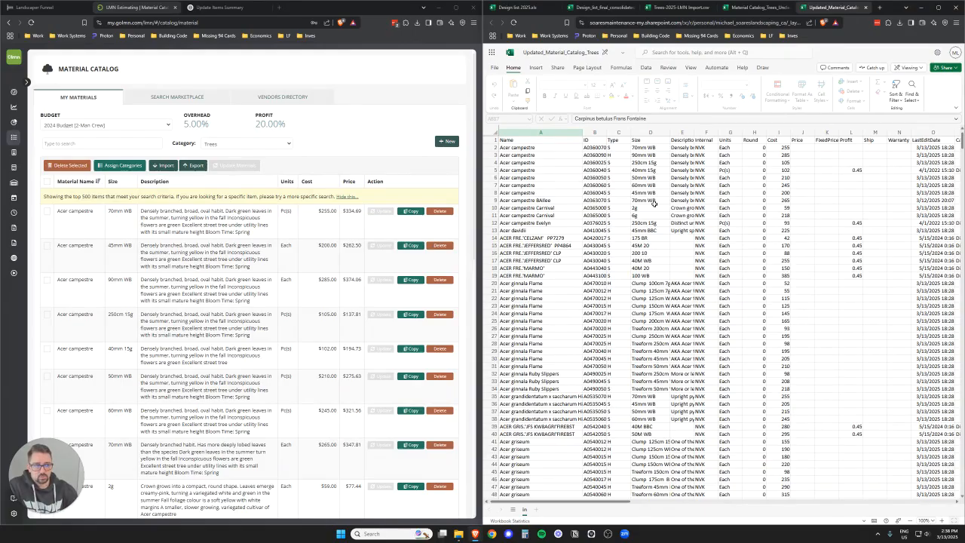
left_click_drag(933, 171, 515, 170)
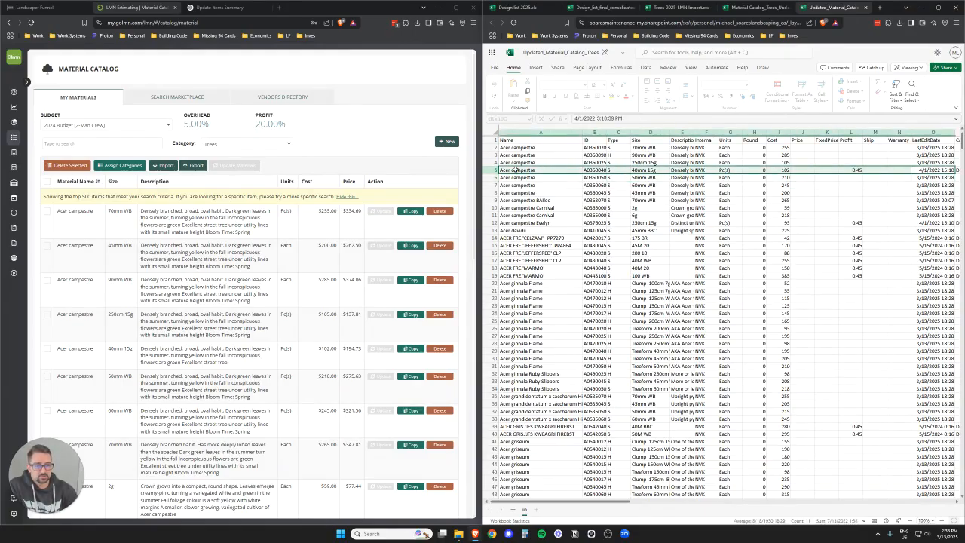
left_click_drag(609, 503, 613, 503)
left_click(937, 171)
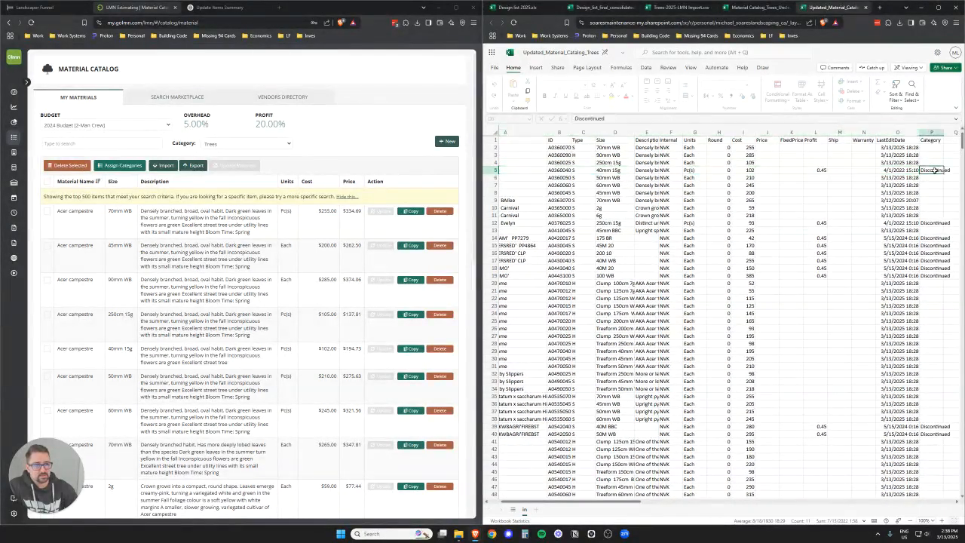
left_click(905, 171)
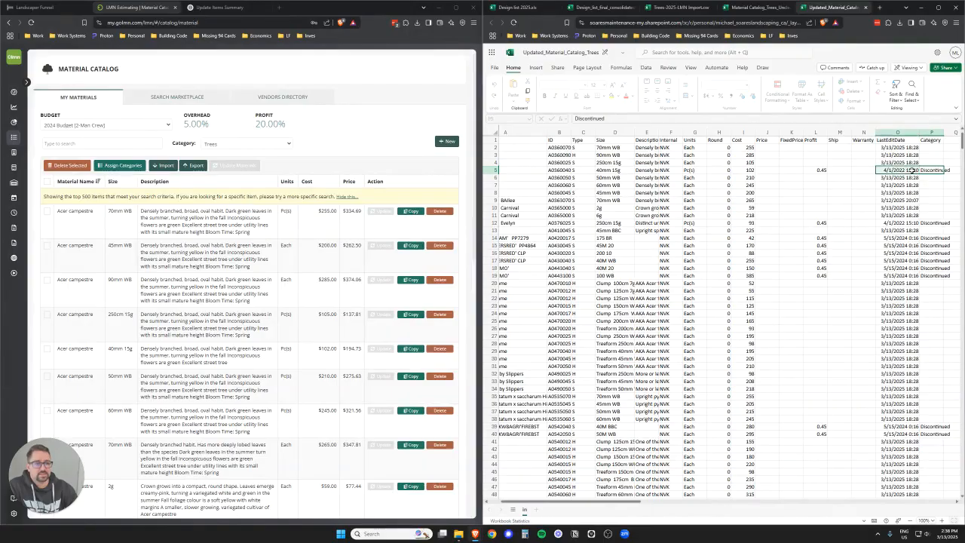
left_click(923, 170)
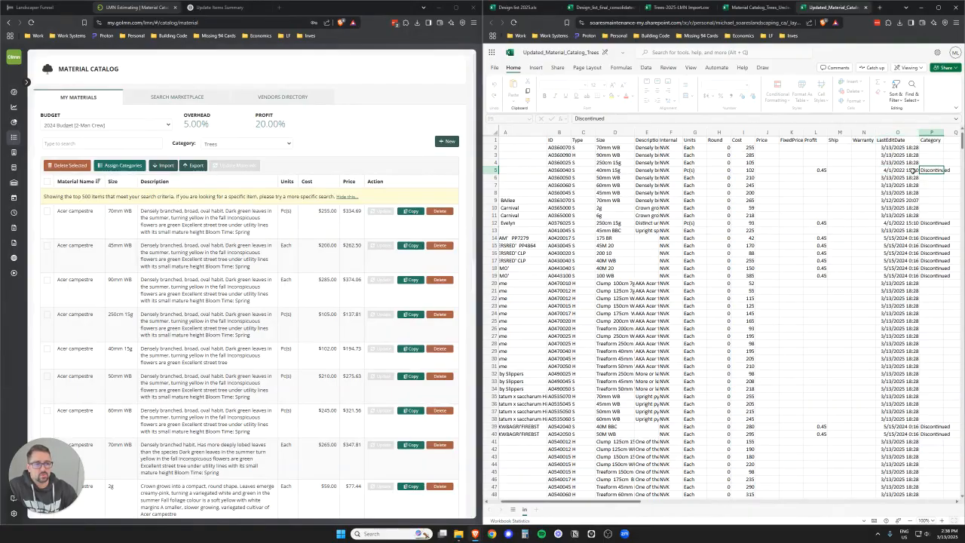
left_click(909, 172)
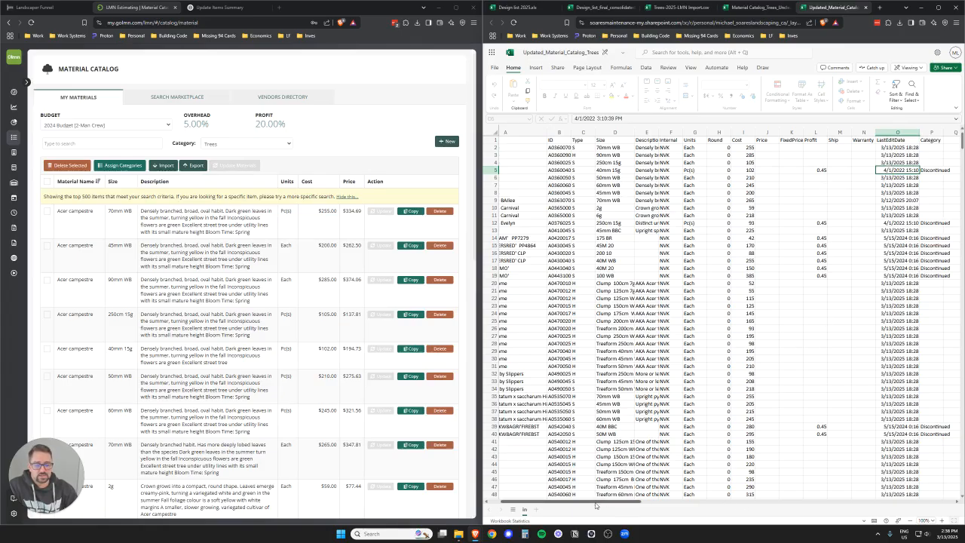
left_click_drag(595, 502, 560, 504)
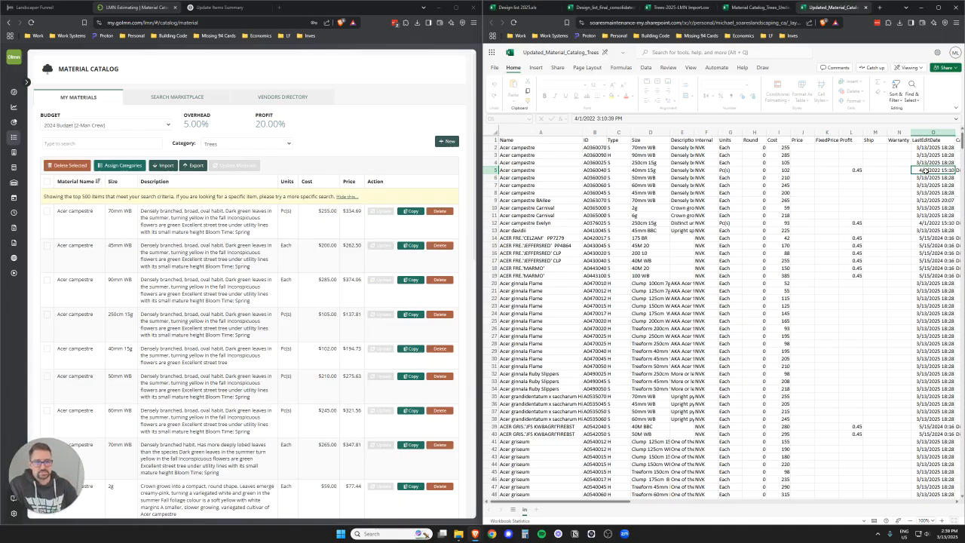
left_click_drag(613, 501, 540, 499)
Try to import Updated_Material_Catalog_Trees into the LMN material catalog, updating existing items when a match is found.
left_click(165, 165)
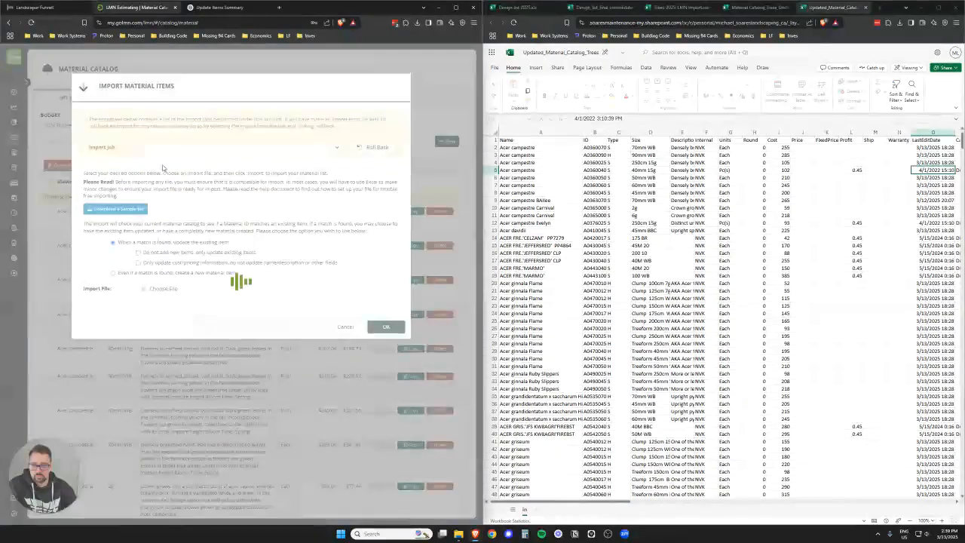
left_click(161, 289)
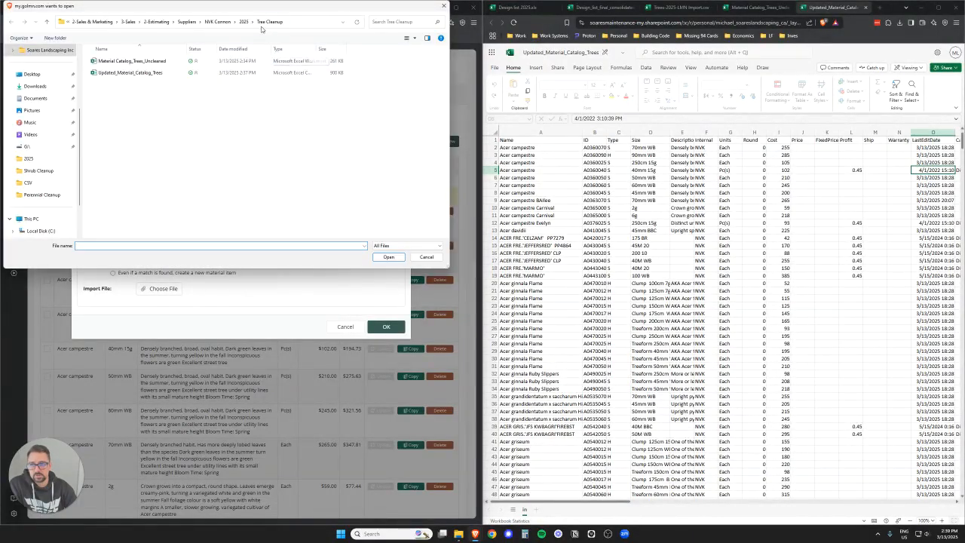
left_click(129, 76)
left_click(385, 258)
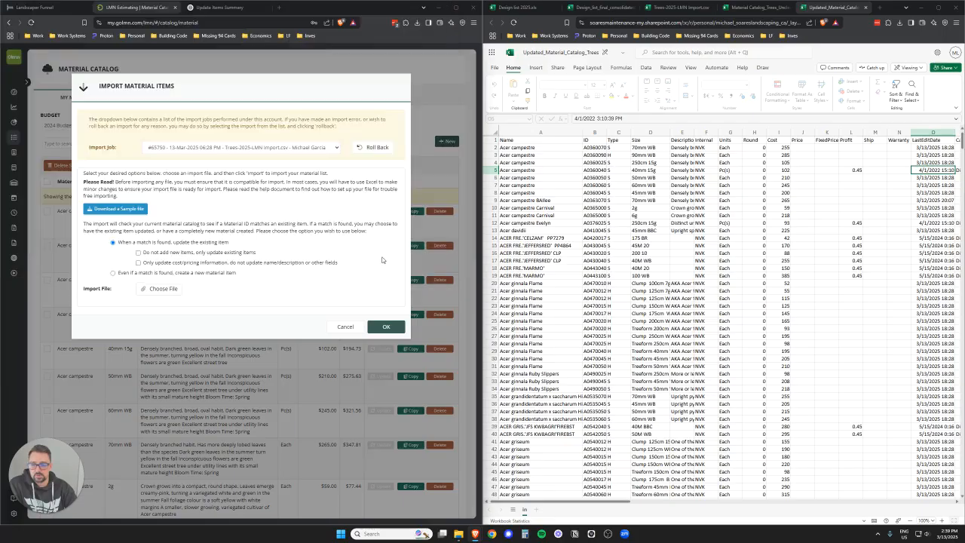
left_click(386, 338)
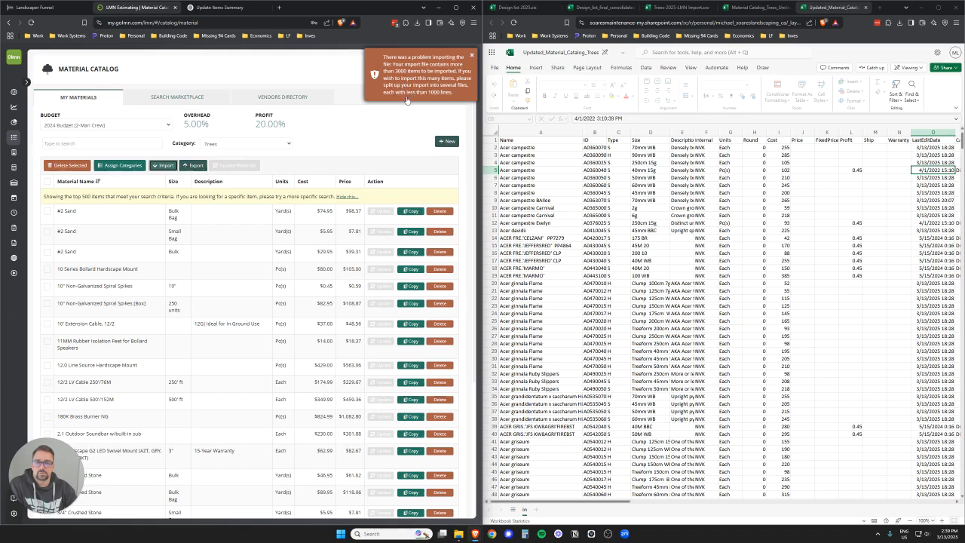
Switch to the ChatGPT conversation and write "Ok please give me limit each .csv to only 1000 lines." as a new message.
scroll(743, 354, "down", 20)
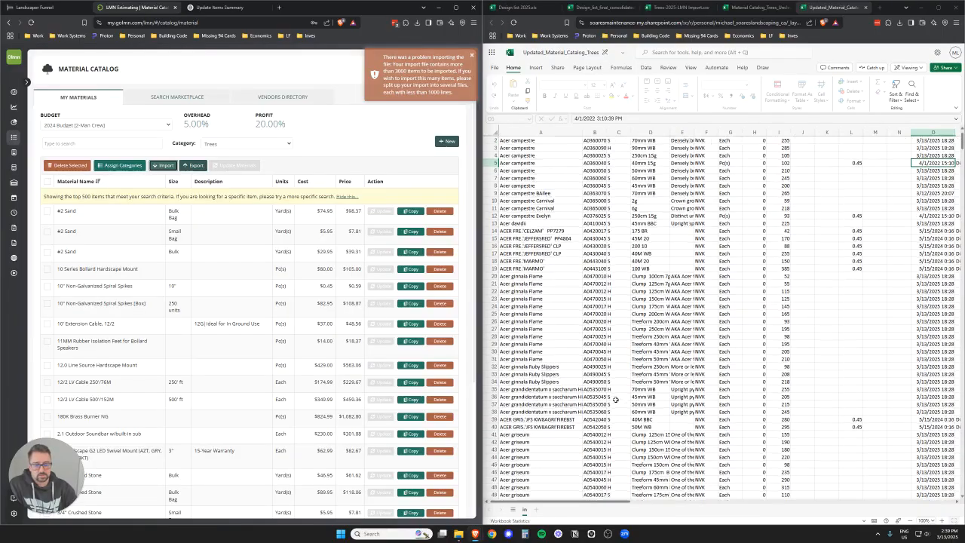
scroll(605, 400, "up", 20)
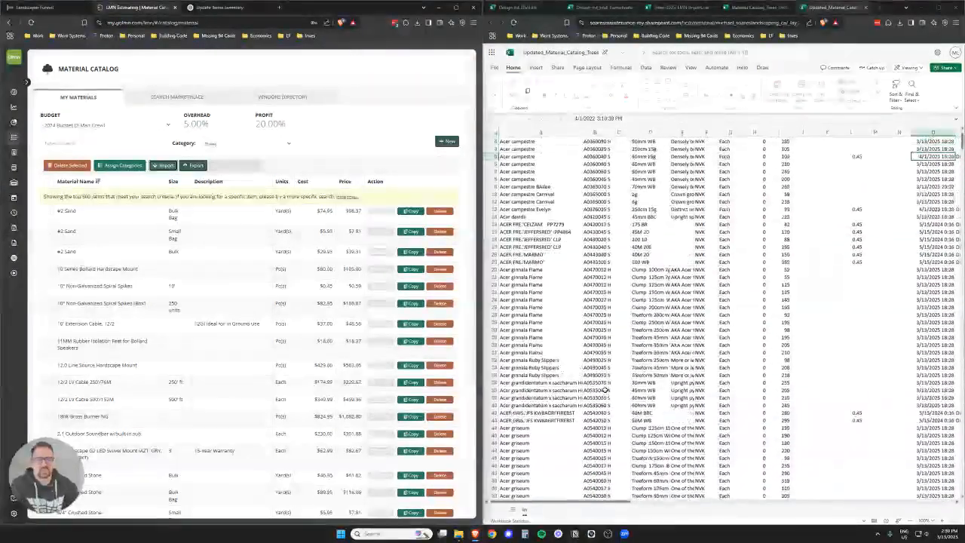
mouse_move(962, 143)
left_mouse_down()
mouse_move(947, 487)
mouse_move(961, 140)
left_mouse_up()
left_click(218, 7)
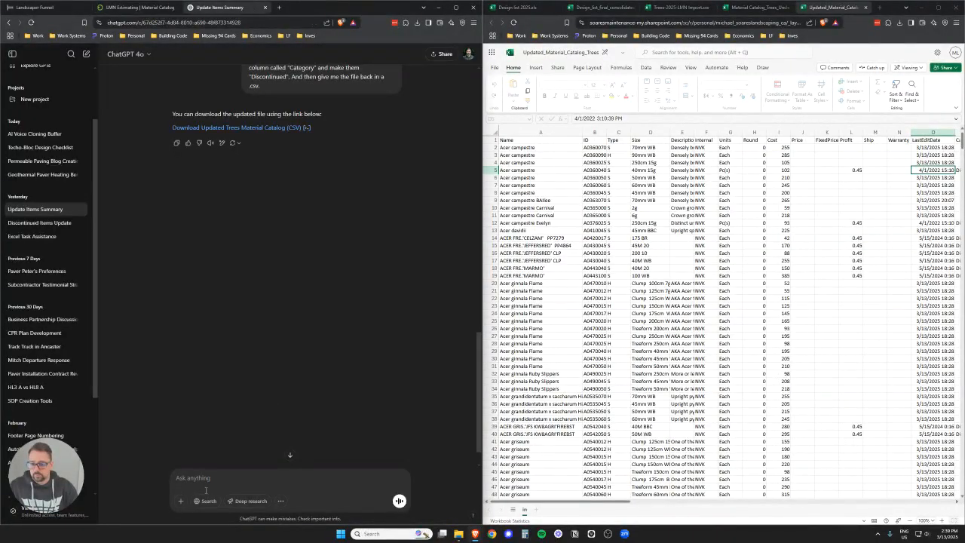
type("Ok please")
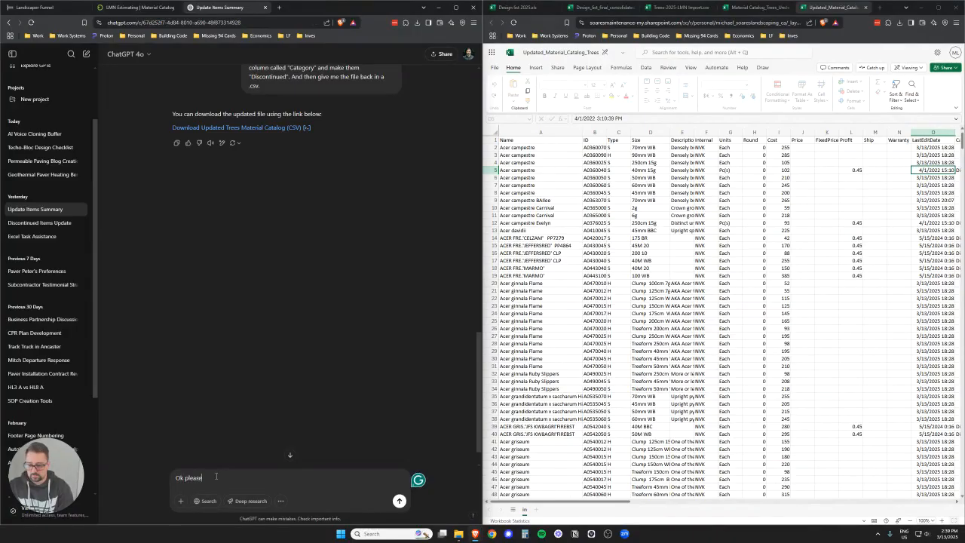
type(" give me three")
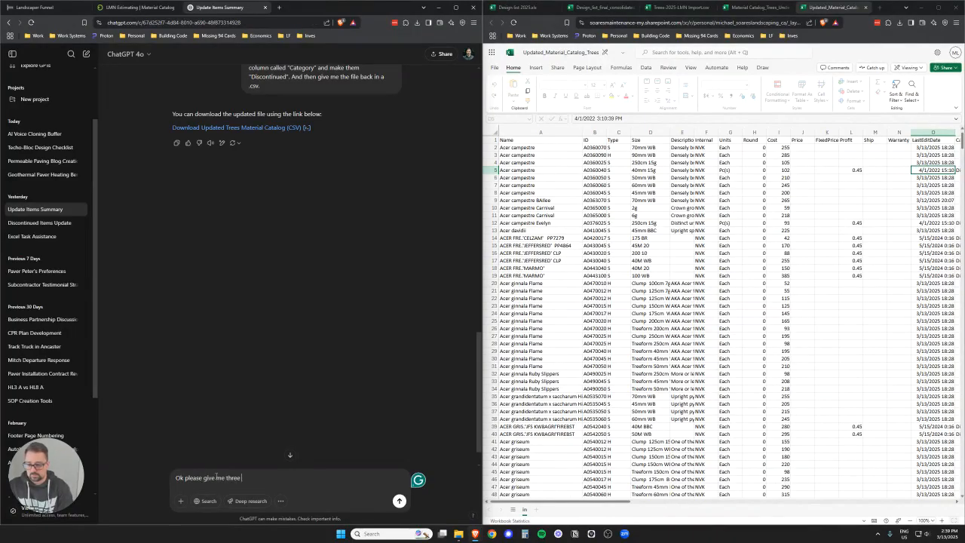
type(" differe")
key("BackSpace")
key("BackSpace")
key("BackSpace")
key("BackSpace")
key("BackSpace")
key("BackSpace")
key("BackSpace")
key("BackSpace")
key("BackSpace")
key("BackSpace")
key("BackSpace")
key("BackSpace")
type("limit each .csv to only 1000 lines.")
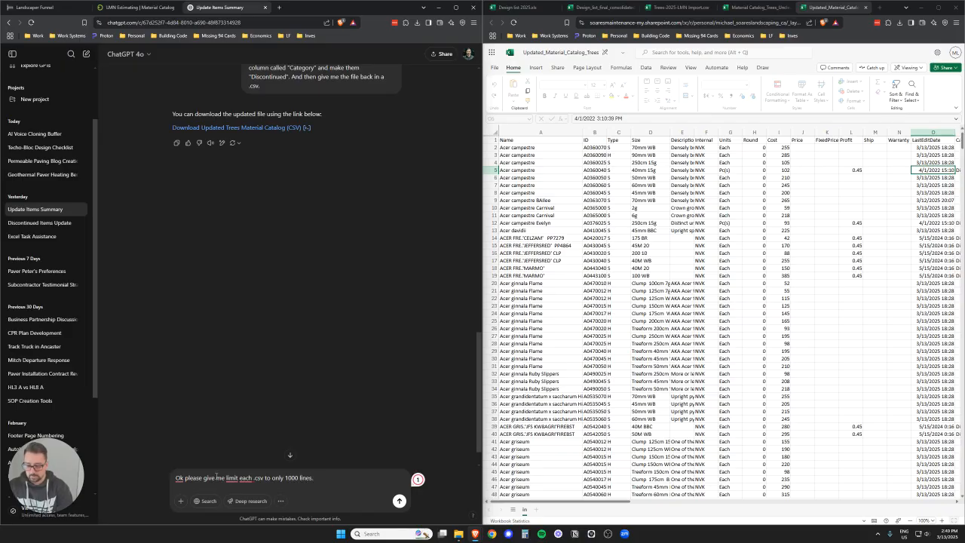
Add "Give me as many documents as needed to meet this requirement." to the message and send it.
type(" Give me as many documents as need")
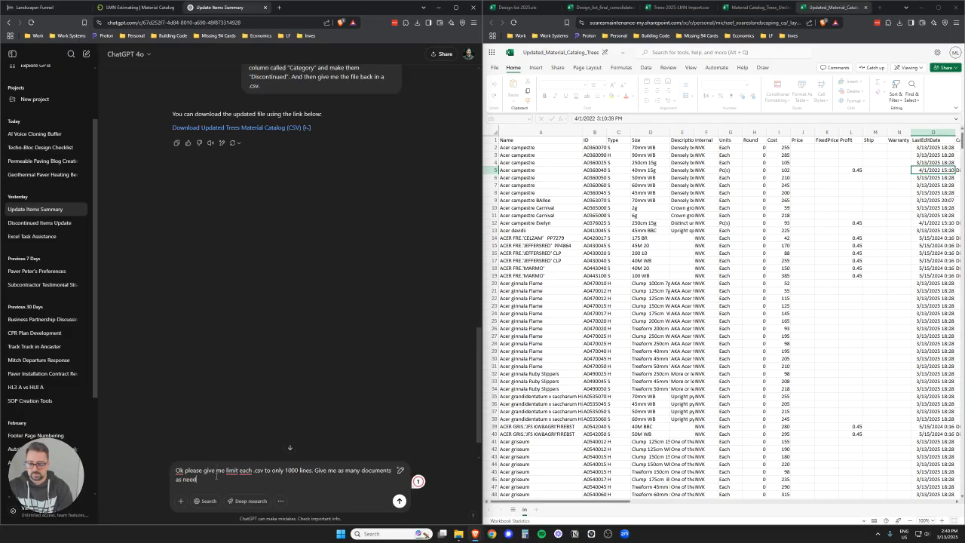
type("ed to meet this requirement.")
key("Return")
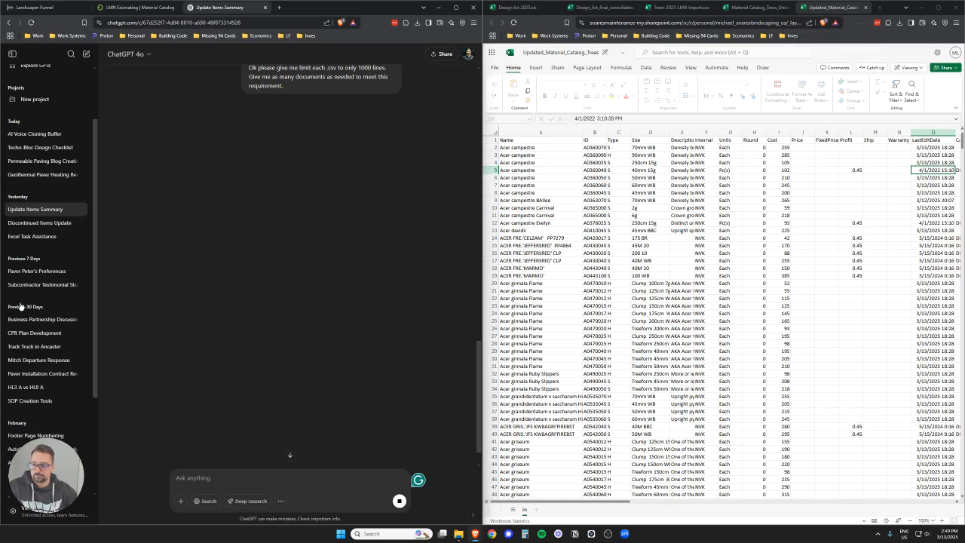
Download part 1 of the split catalog as Updated_Material_Catalog_Trees_Part_1 in the Tree Cleanup folder, and open it among the other spreadsheets.
left_click(216, 129)
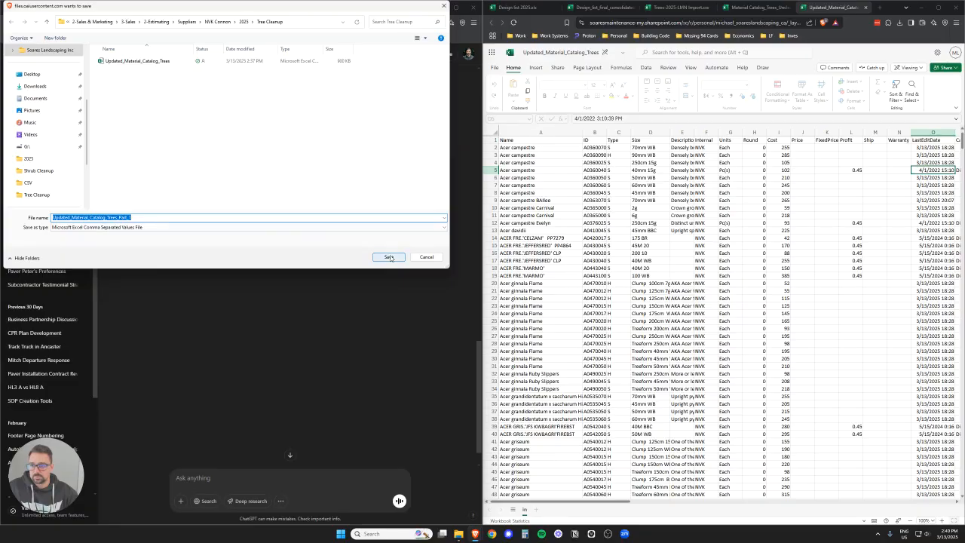
left_click(388, 257)
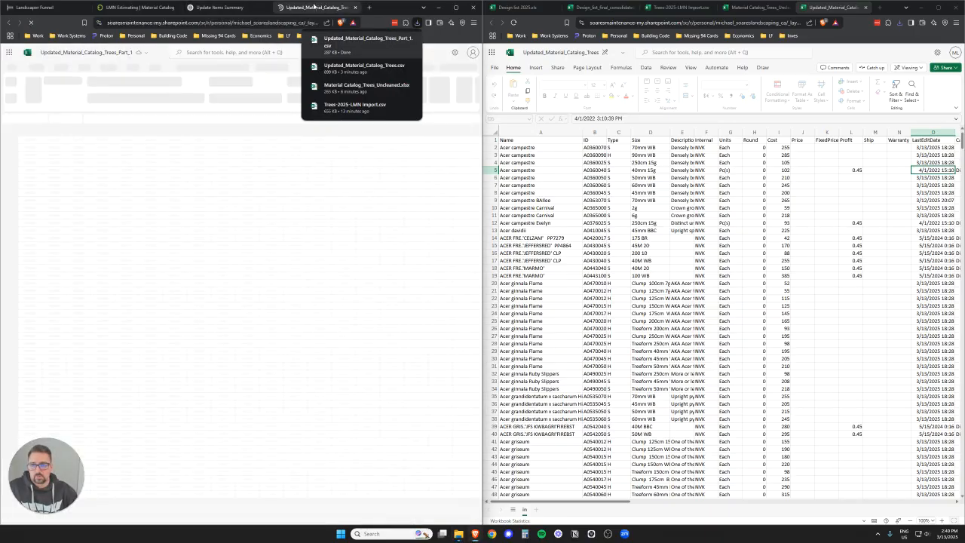
left_click_drag(313, 6, 837, 8)
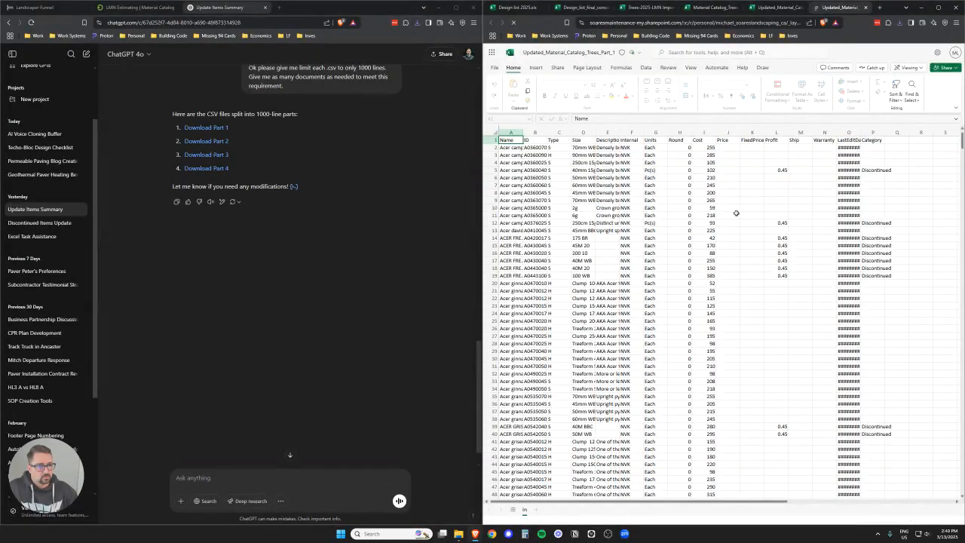
Check where the rows end in Updated_Material_Catalog_Trees_Part_1, and close the file.
left_click_drag(961, 144, 962, 160)
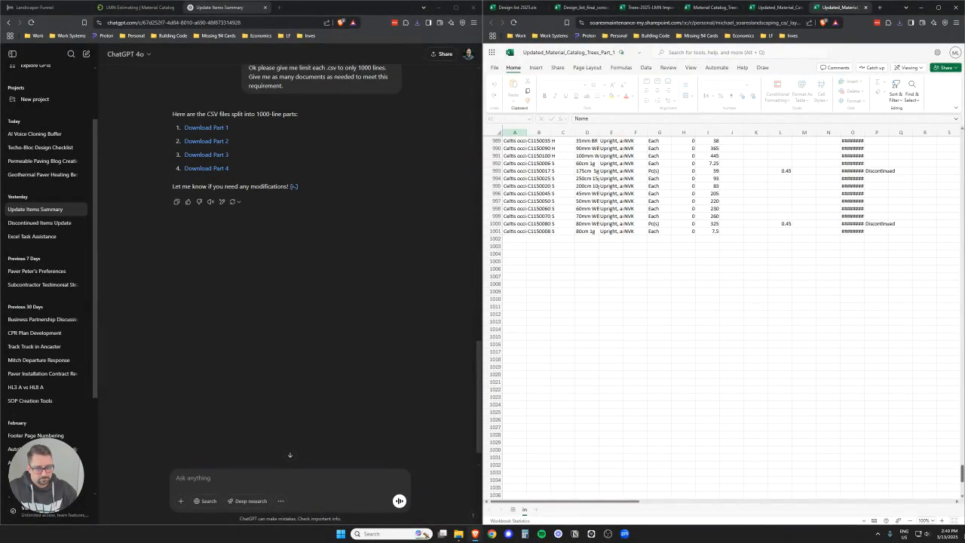
scroll(723, 316, "down", 20)
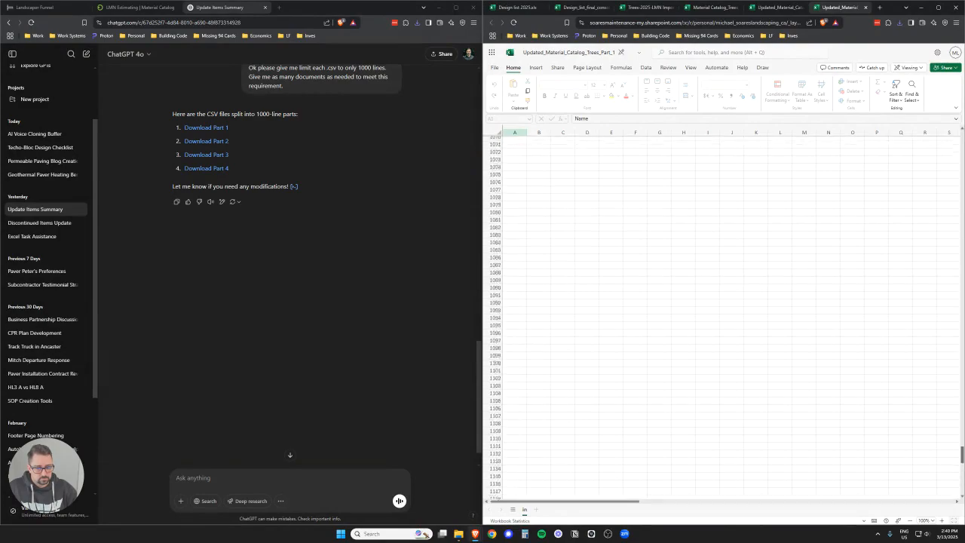
key("ctrl+Home")
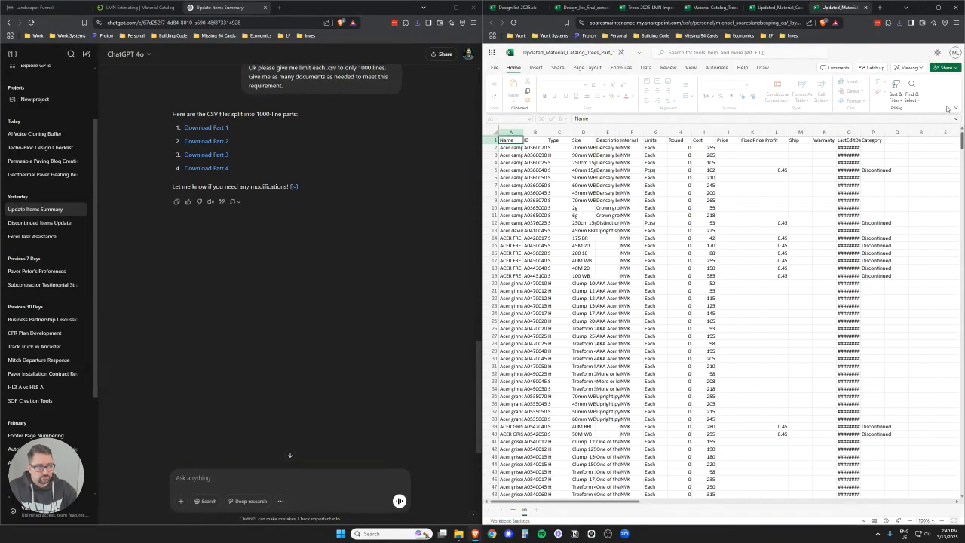
left_click(866, 7)
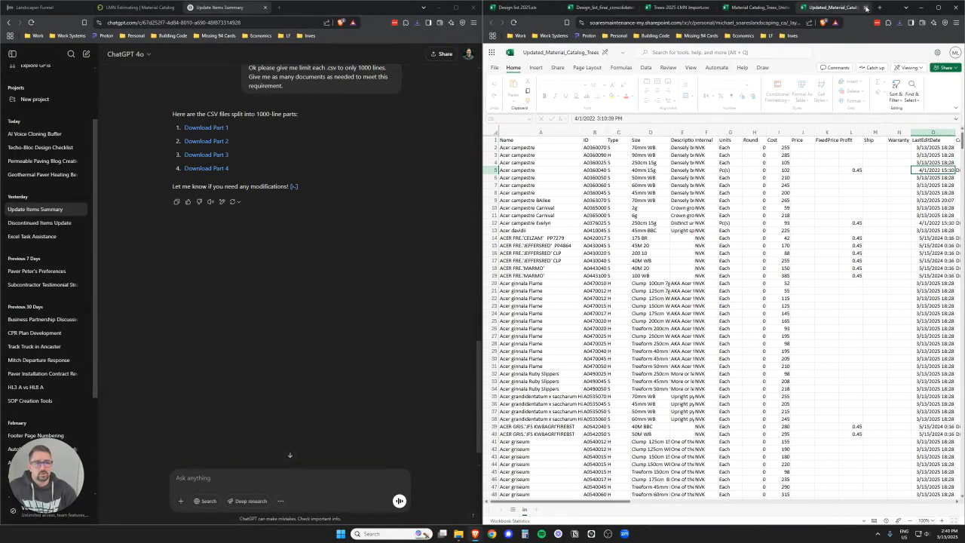
Download parts 2, 3 and 4 of the split catalog into the Tree Cleanup folder.
left_click(210, 144)
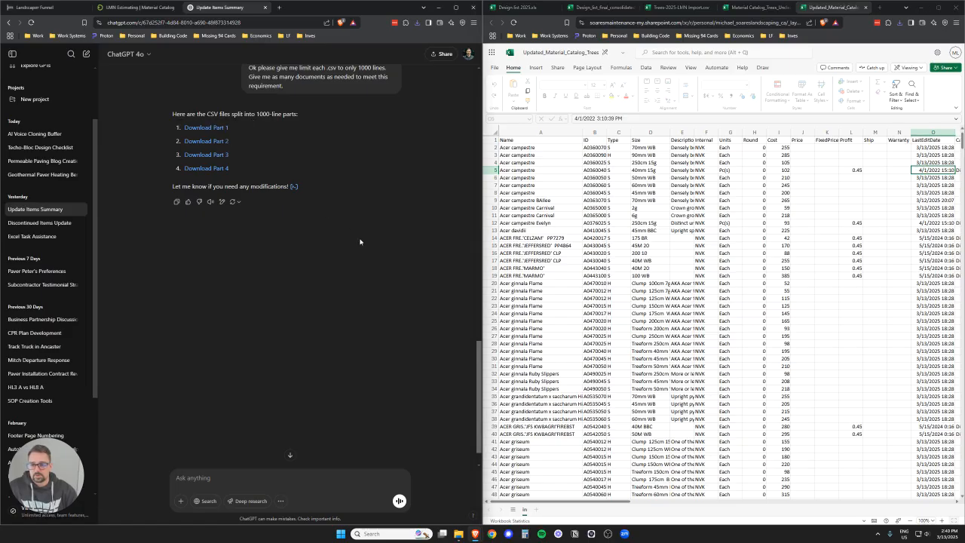
left_click(388, 257)
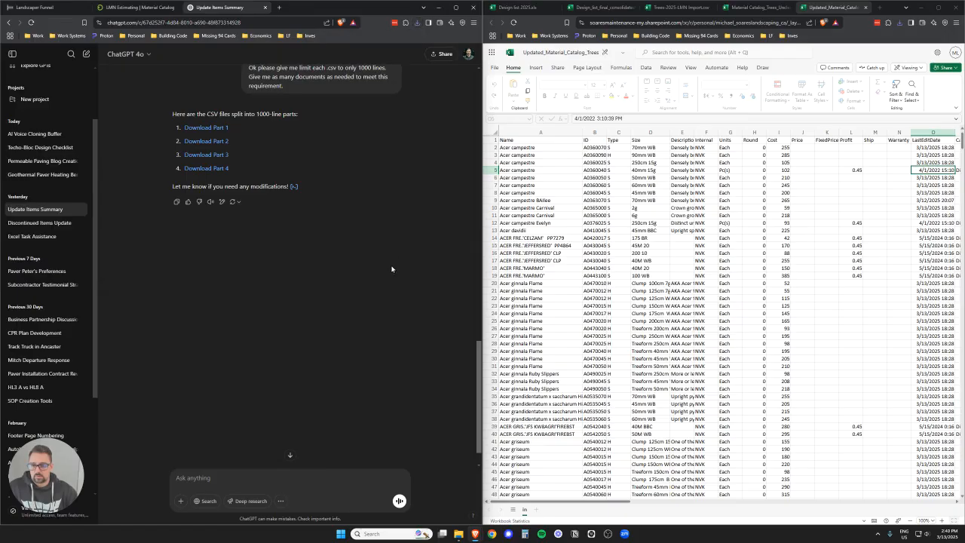
left_click(215, 154)
left_click(398, 259)
left_click(217, 172)
left_click(398, 258)
Switch to LMN's material catalog and import Updated_Material_Catalog_Trees_Part_1 from the Tree Cleanup folder.
left_click(136, 7)
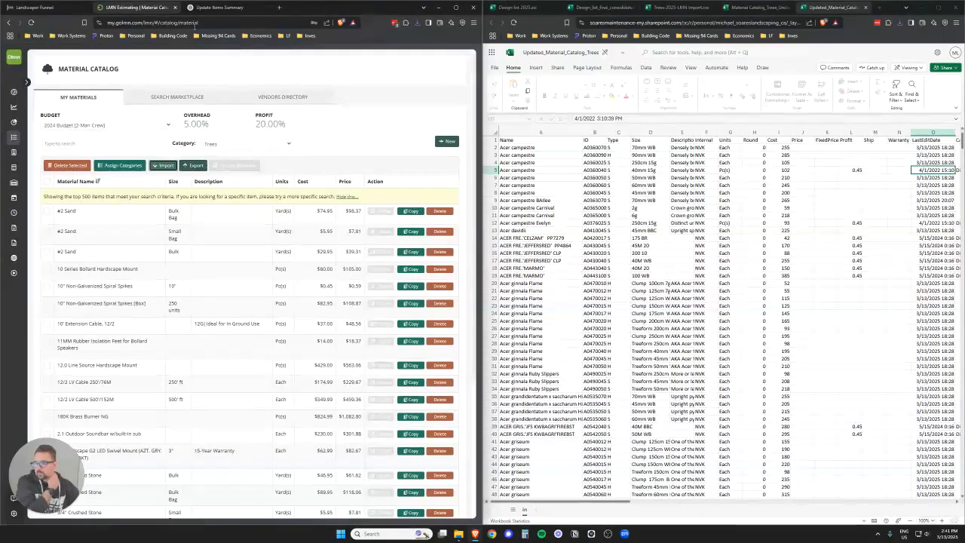
left_click(121, 163)
left_click(260, 147)
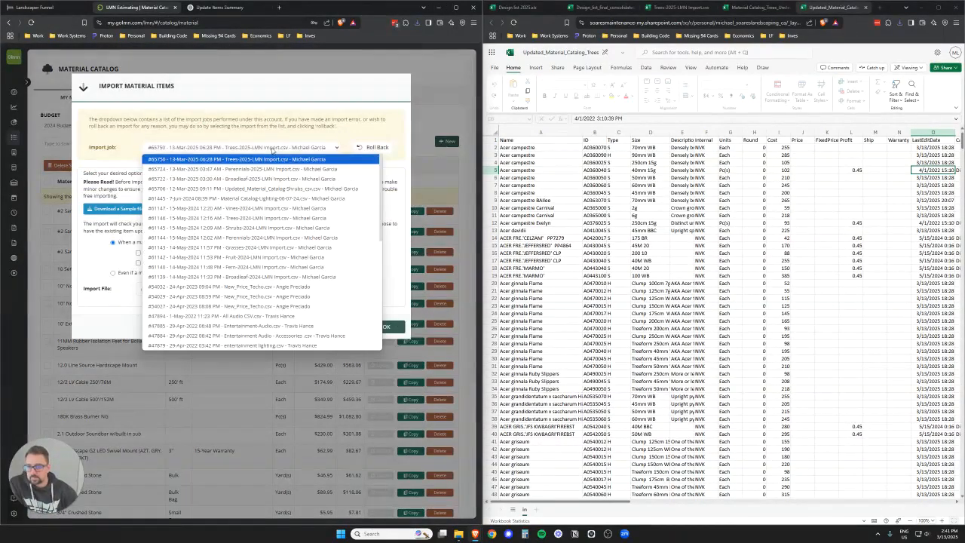
left_click(322, 134)
left_click(179, 290)
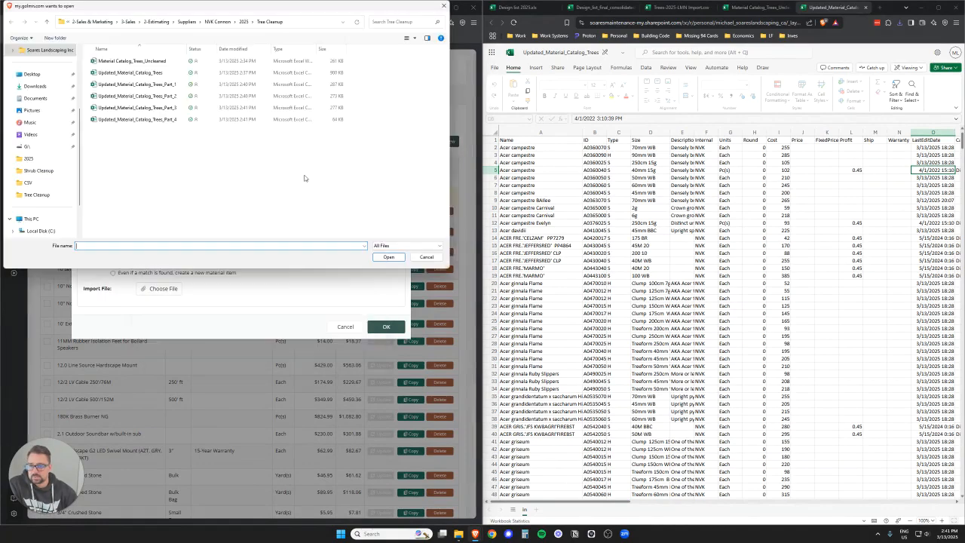
left_click(166, 85)
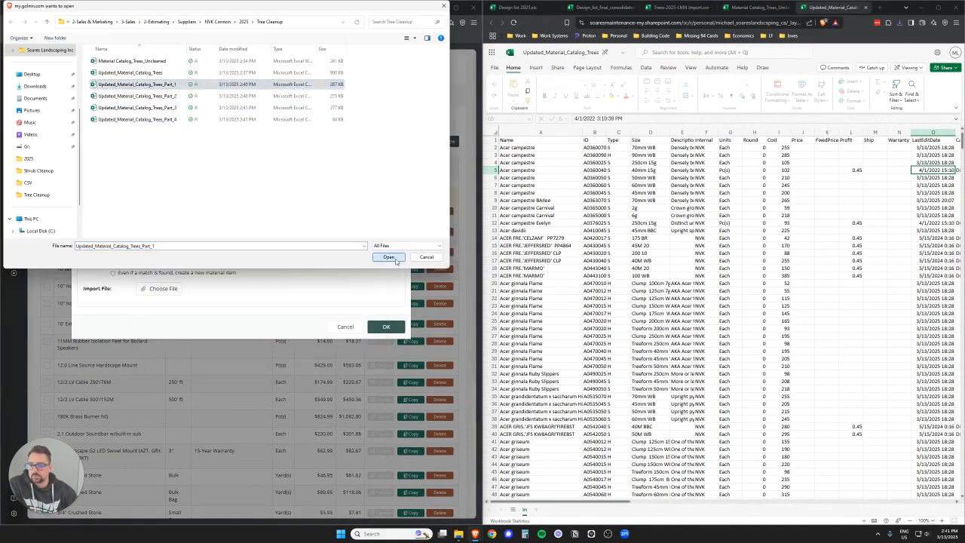
left_click(392, 257)
left_click(386, 344)
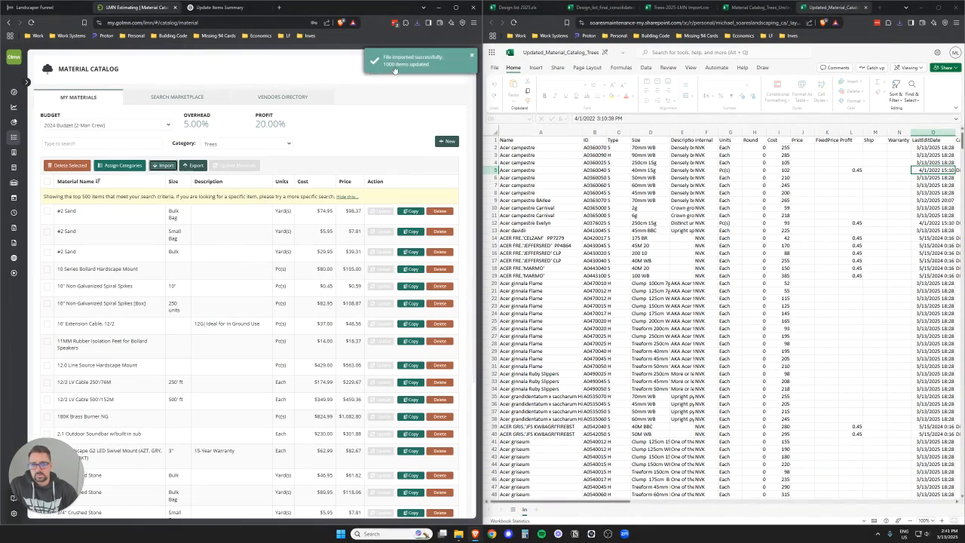
Reload the material list by switching the category filter to Pool & Spa and back to Trees.
left_click(236, 146)
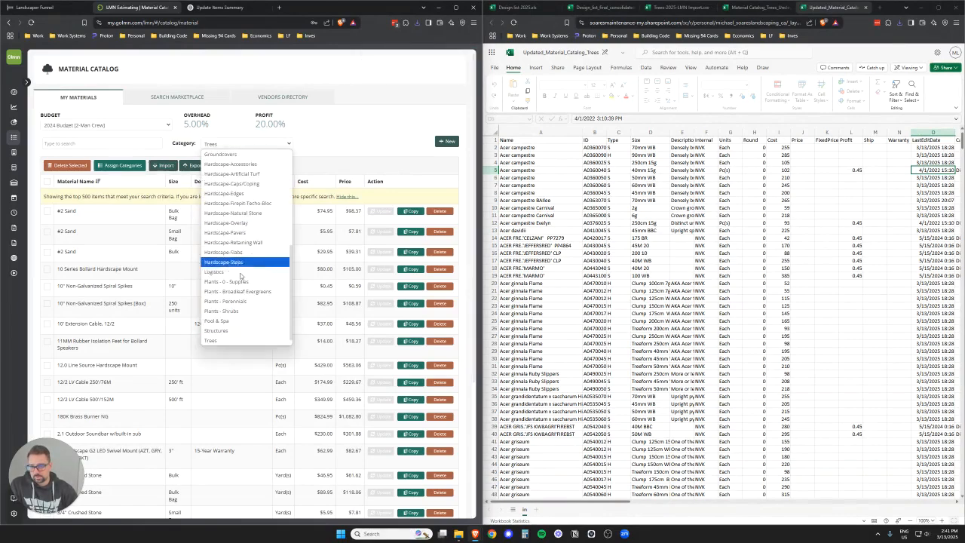
left_click(230, 320)
left_click(240, 147)
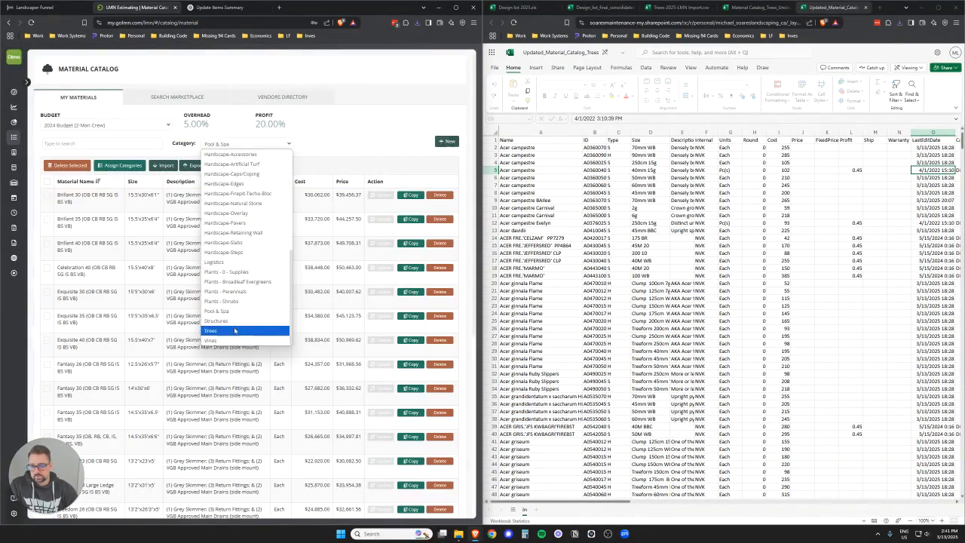
left_click(233, 328)
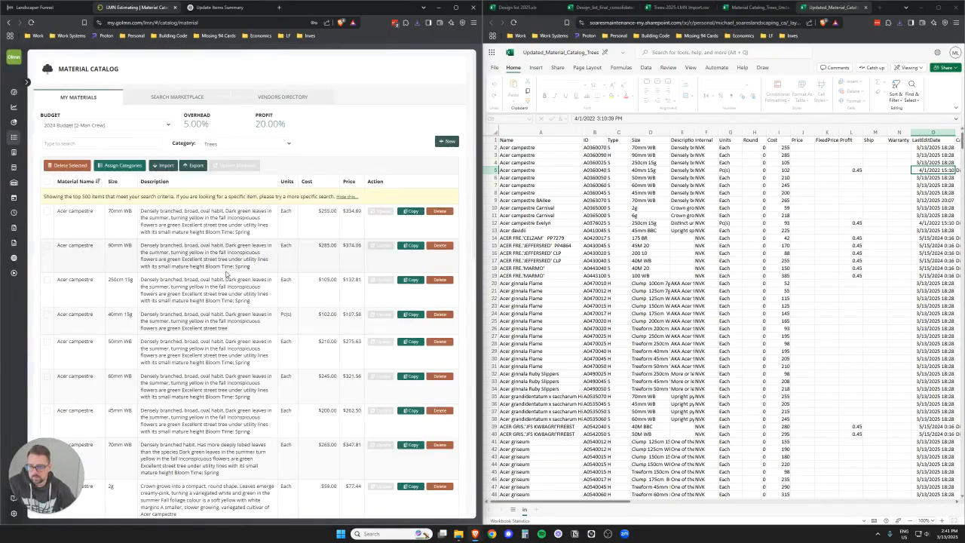
Inspect the last edit and categories of the 40mm 15g Acer campestre item, and compare them with the Category column in Updated_Material_Catalog_Trees.
scroll(289, 209, "down", 1)
scroll(289, 210, "down", 3)
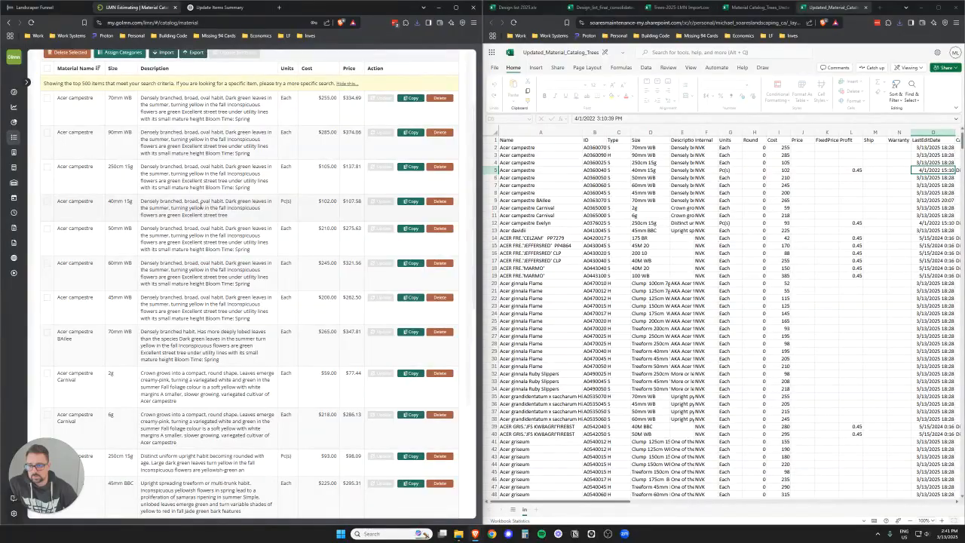
left_click(201, 205)
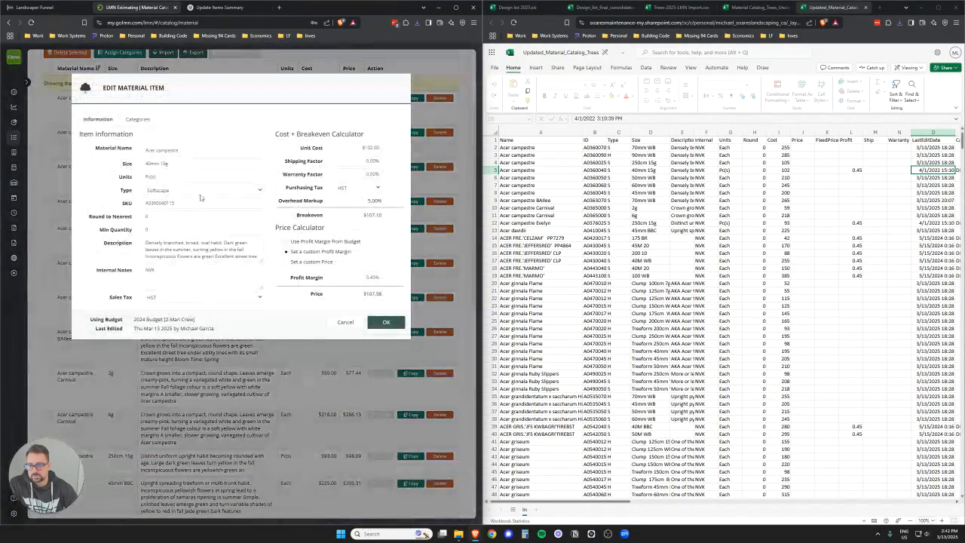
left_click_drag(173, 329, 134, 329)
left_click(138, 120)
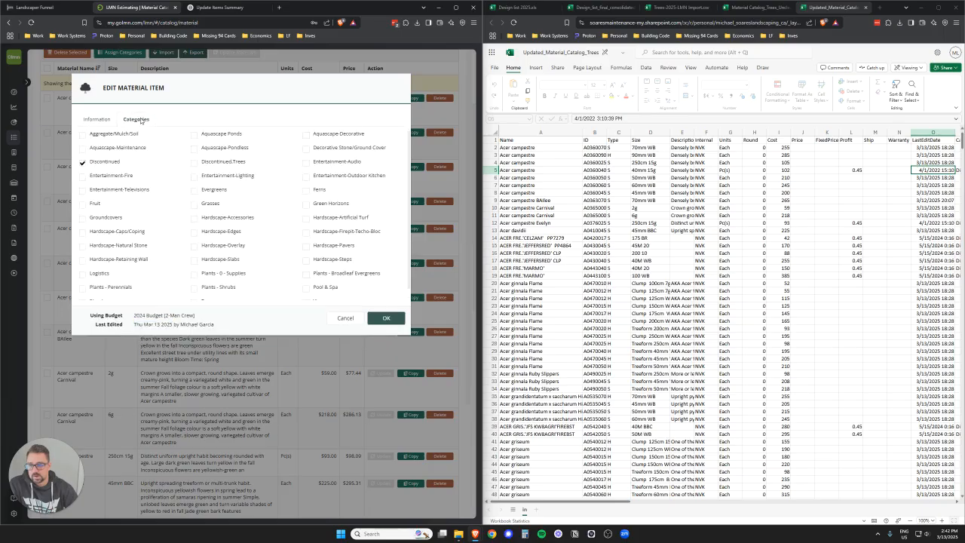
scroll(323, 223, "down", 1)
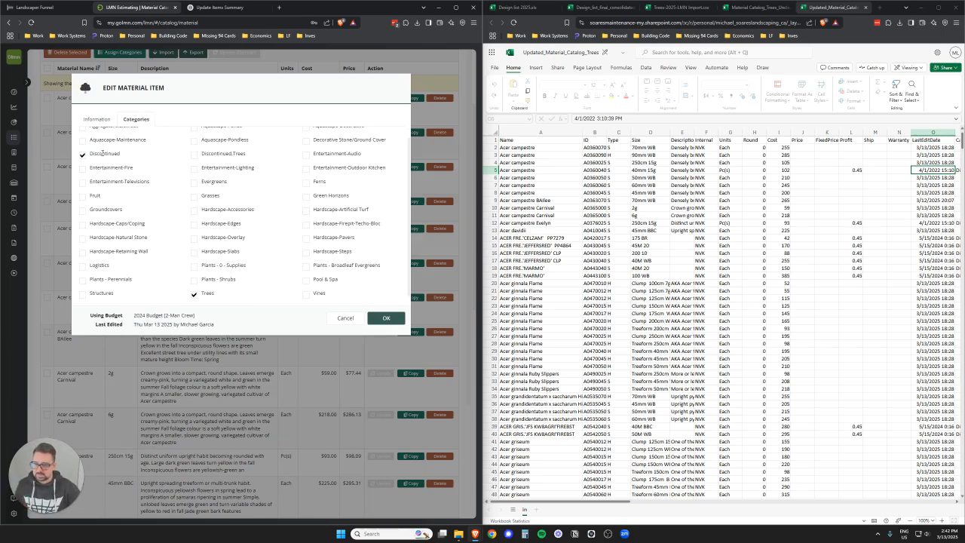
left_click(351, 318)
scroll(826, 223, "right", 3)
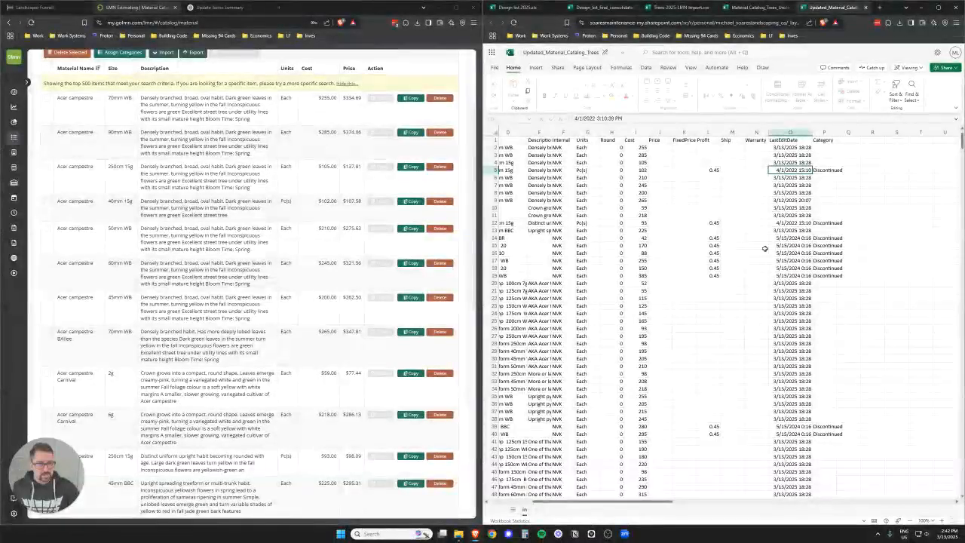
left_click_drag(584, 502, 526, 502)
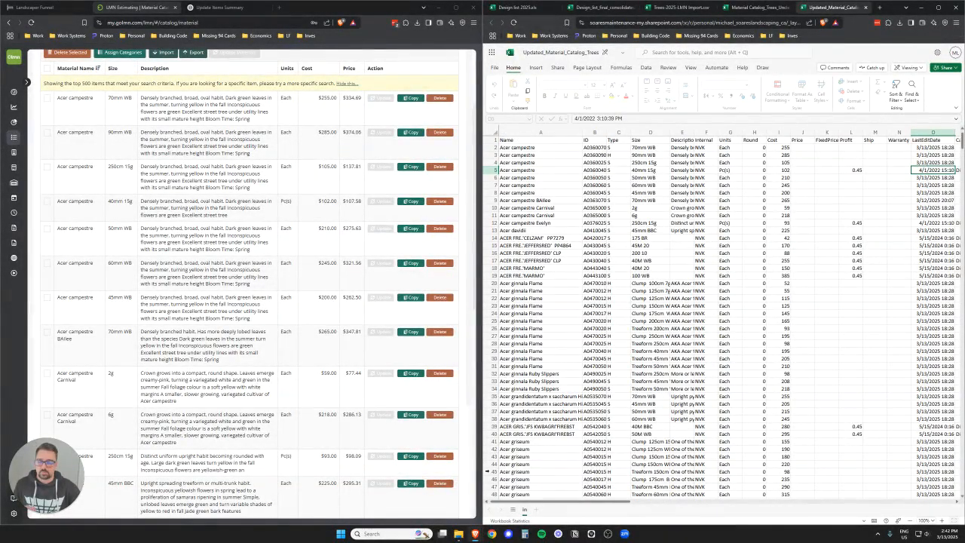
Filter the material catalog by the Discontinued category and delete all materials on the first page.
scroll(264, 254, "up", 3)
left_click(269, 144)
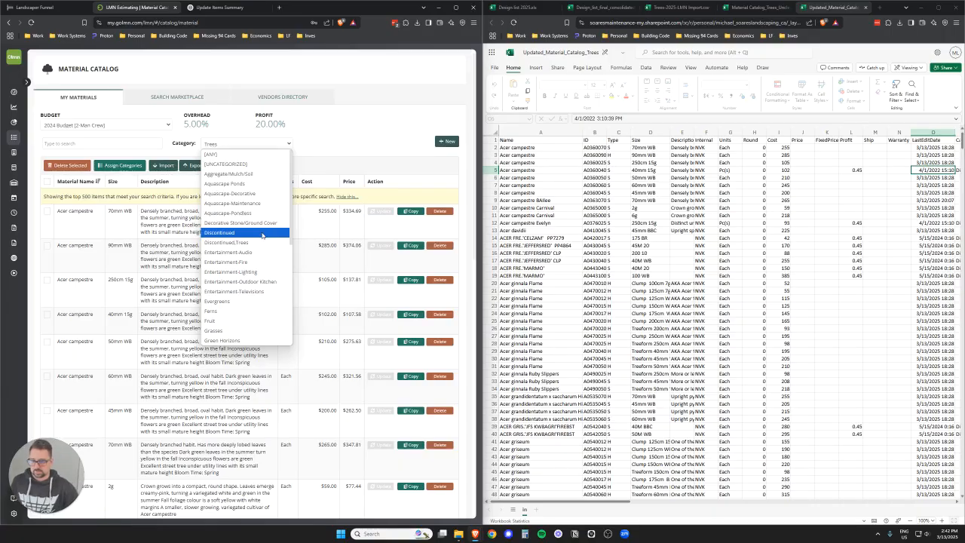
left_click(263, 233)
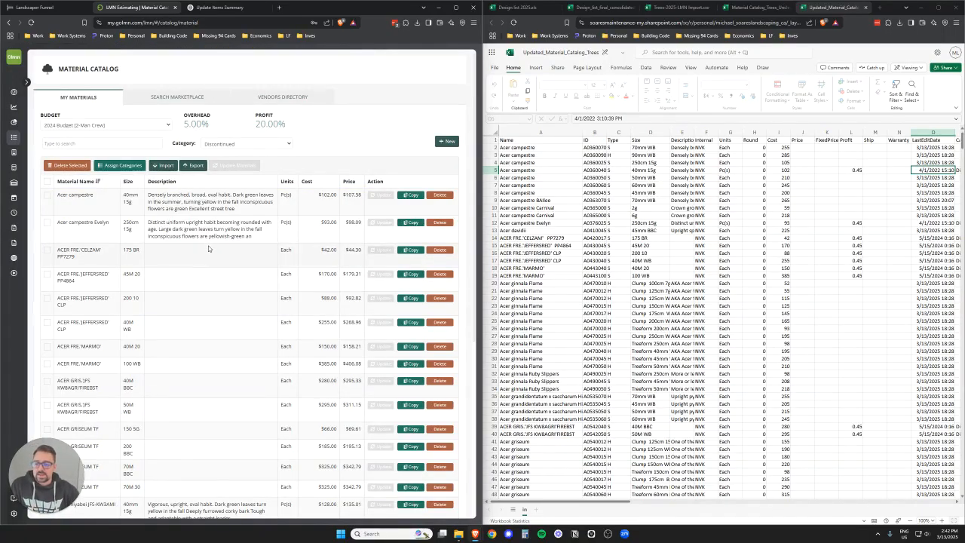
left_click(46, 184)
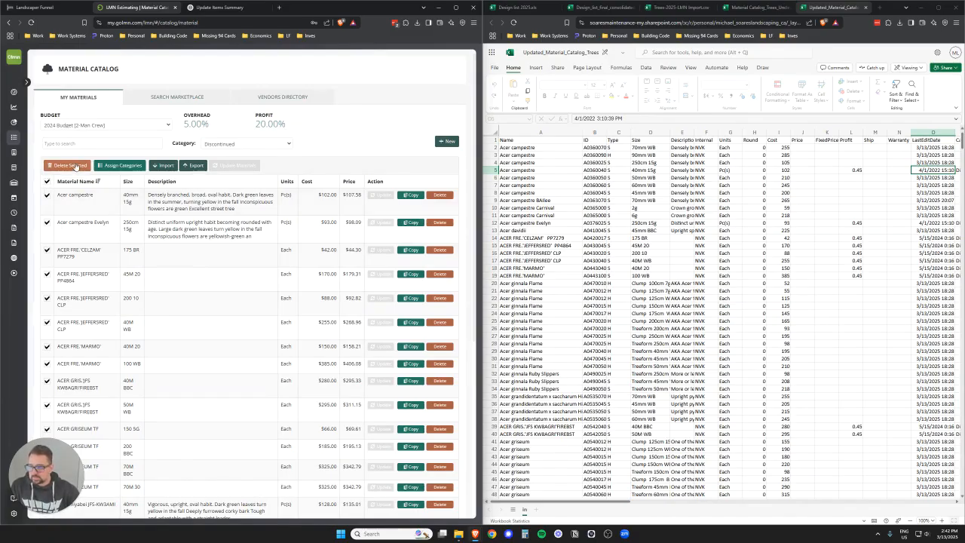
left_click(68, 165)
left_click(274, 67)
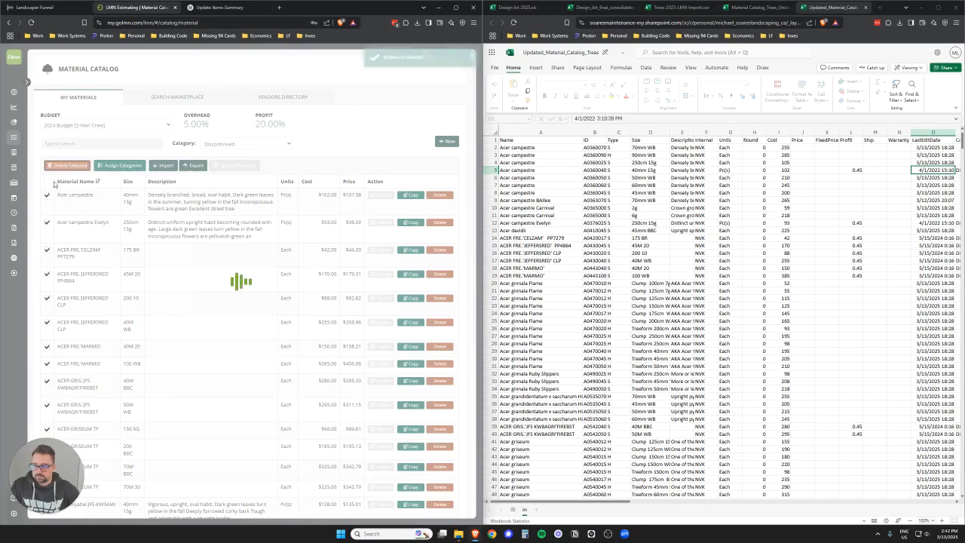
Repeatedly select and delete every listed material until the Discontinued category is empty.
left_click(48, 183)
left_click(79, 165)
key("Return")
left_click(47, 182)
left_click(68, 165)
key("Return")
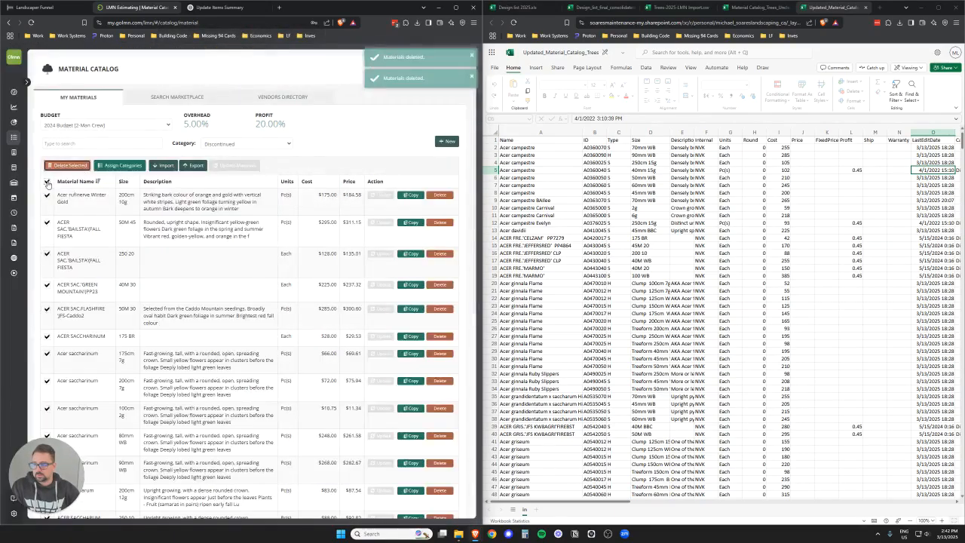
left_click(46, 182)
left_click(66, 165)
key("Return")
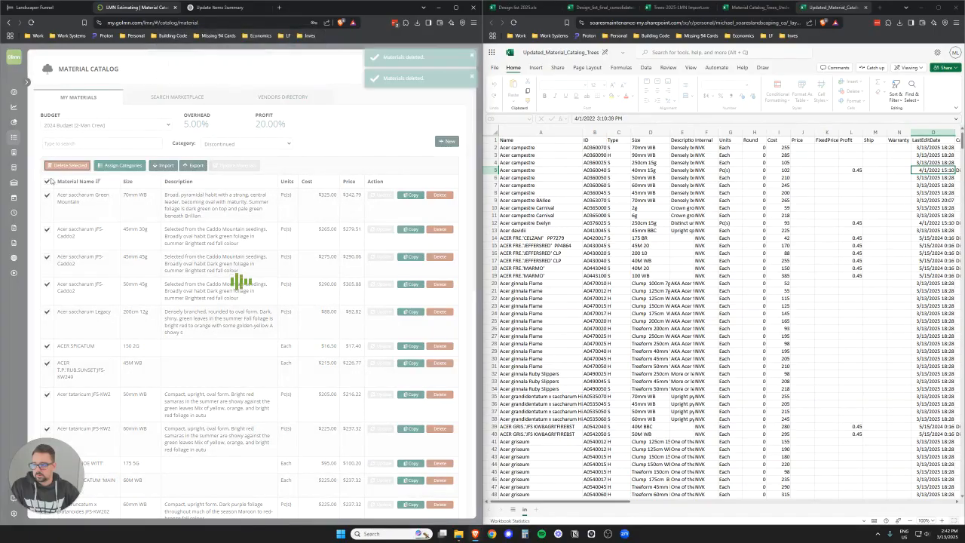
left_click(47, 182)
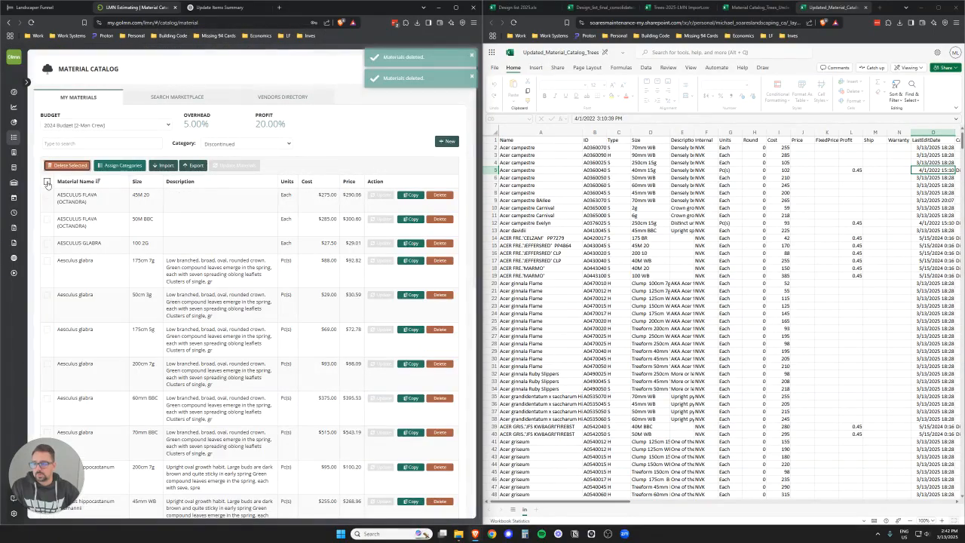
left_click(65, 166)
key("Return")
left_click(67, 166)
key("Return")
left_click(64, 167)
key("Return")
left_click(47, 181)
left_click(68, 167)
key("Return")
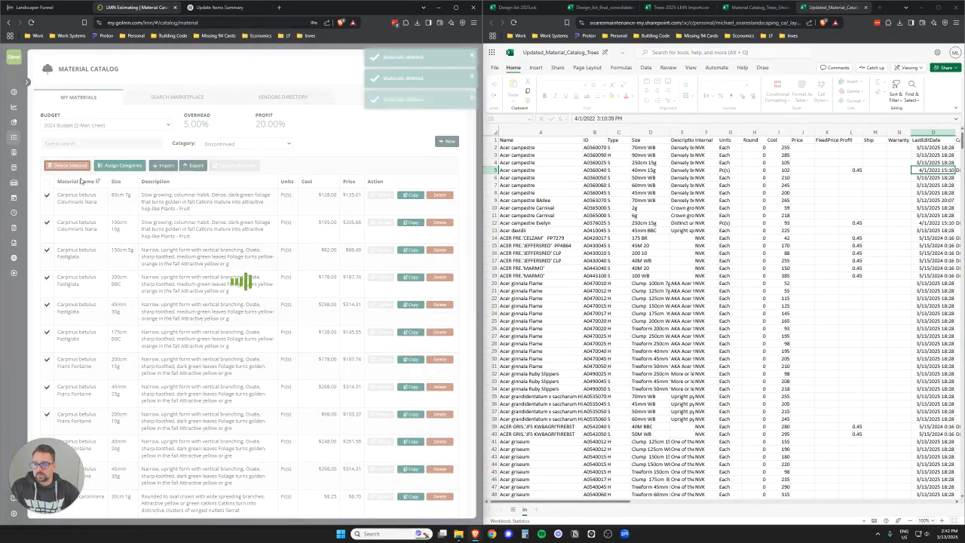
left_click(47, 184)
left_click(69, 166)
key("Return")
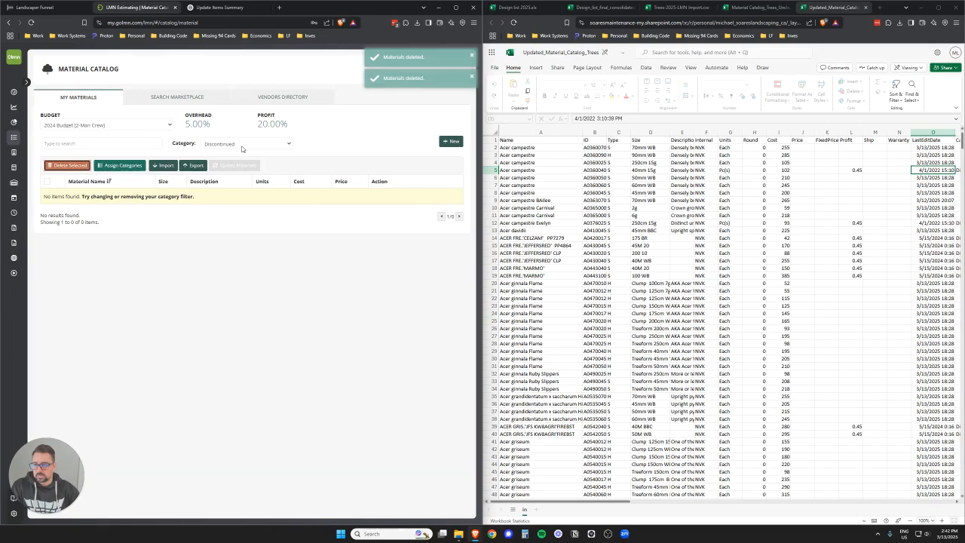
Check the materials under the Discontinued,Trees category, and return the filter to Discontinued.
left_click(242, 145)
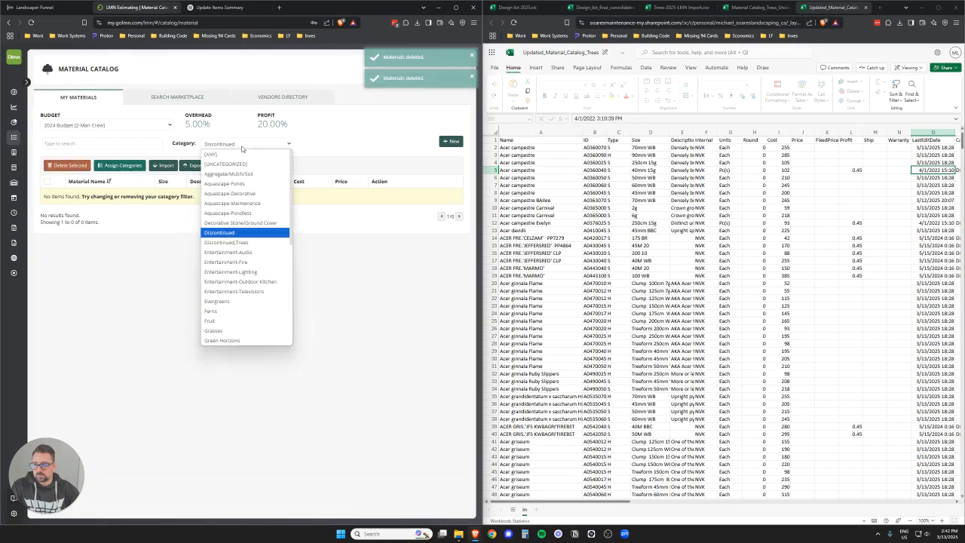
left_click(249, 242)
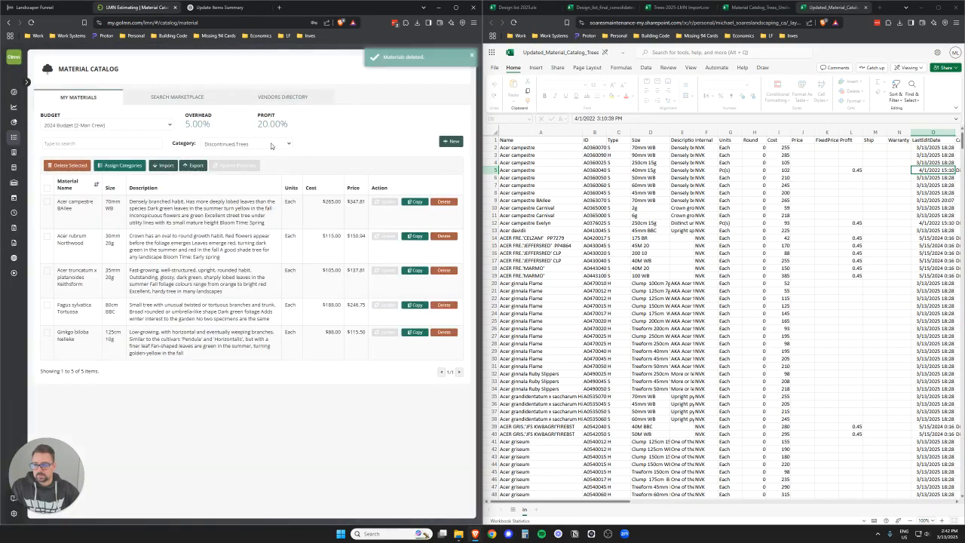
left_click(273, 146)
left_click(236, 232)
Filter the catalog by Trees and review the remaining tree items, opening one Acer ginnala Flame item and closing it again.
left_click(253, 145)
scroll(261, 290, "down", 4)
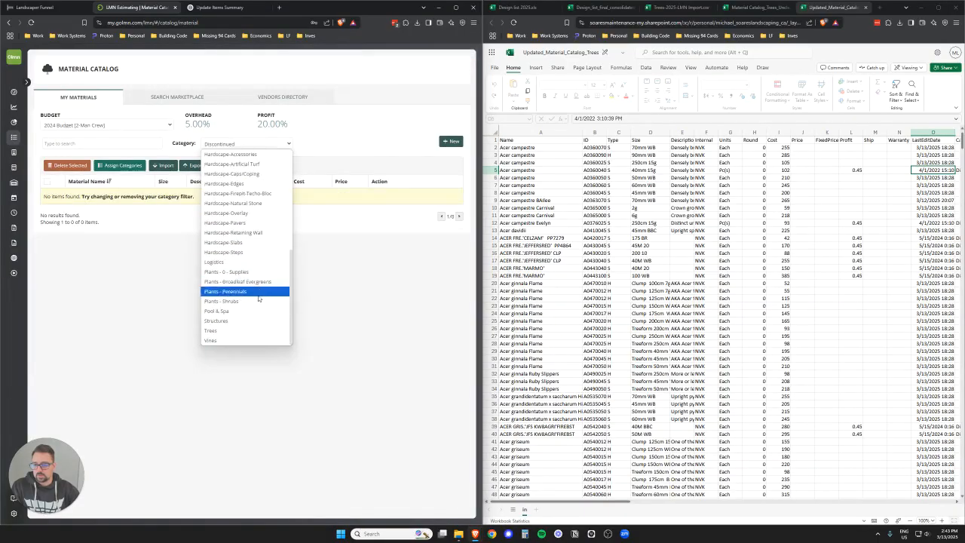
left_click(226, 331)
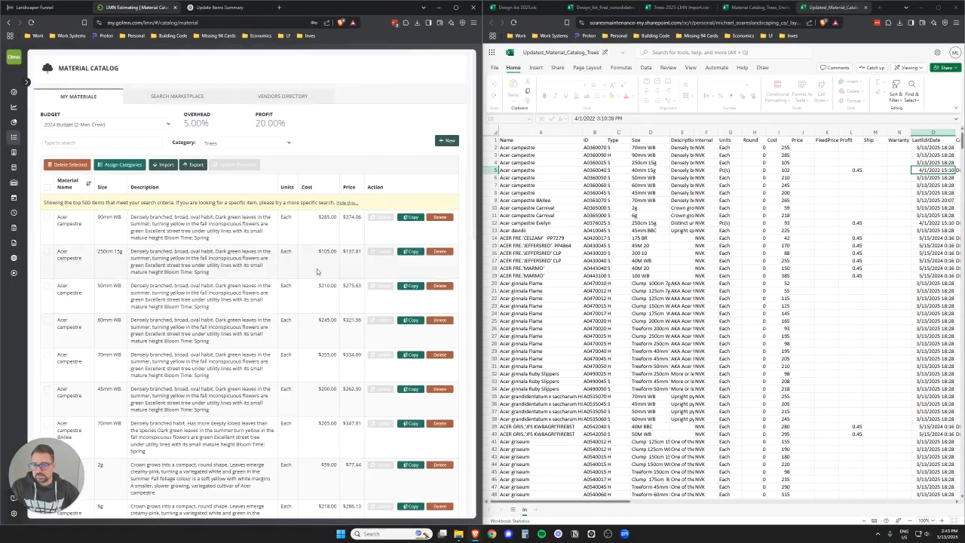
scroll(316, 273, "down", 5)
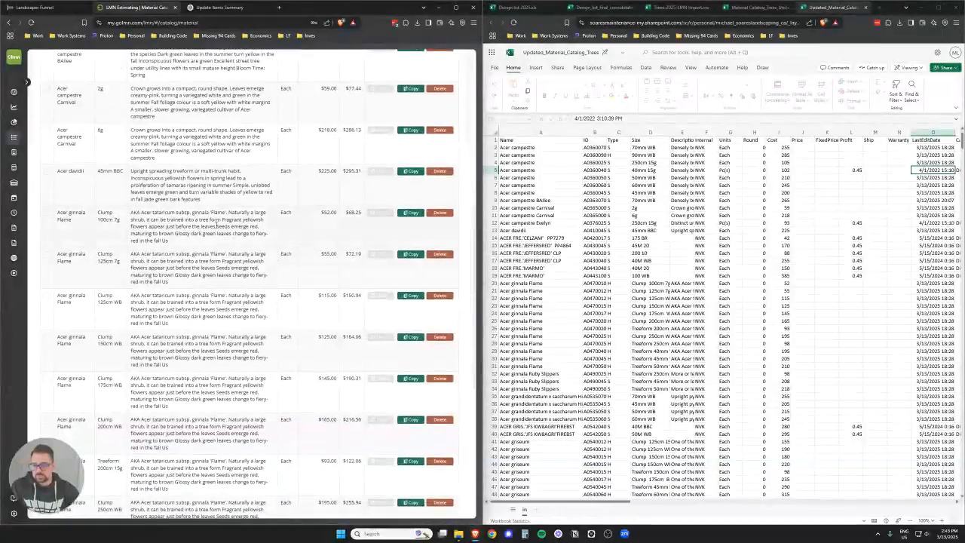
left_click(218, 227)
left_click(339, 325)
scroll(294, 336, "down", 4)
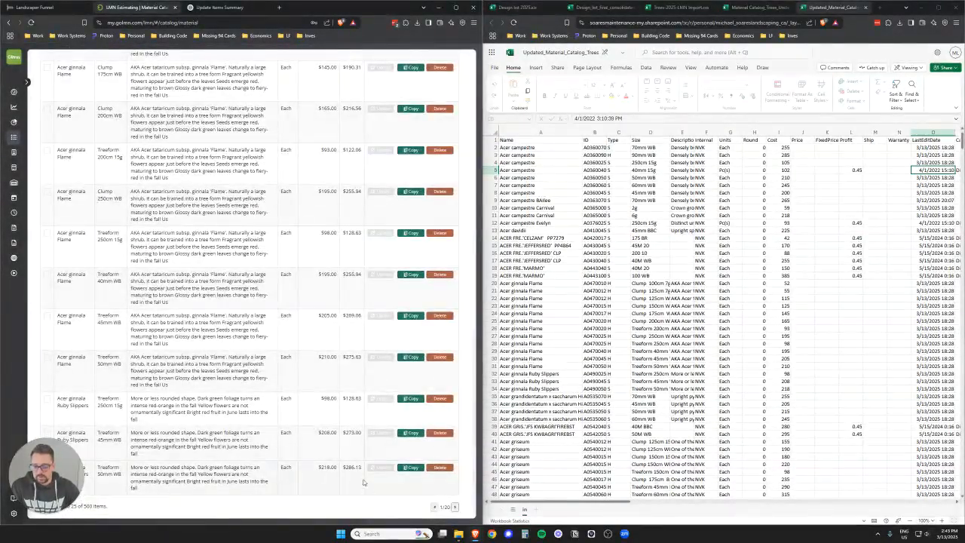
scroll(165, 317, "up", 15)
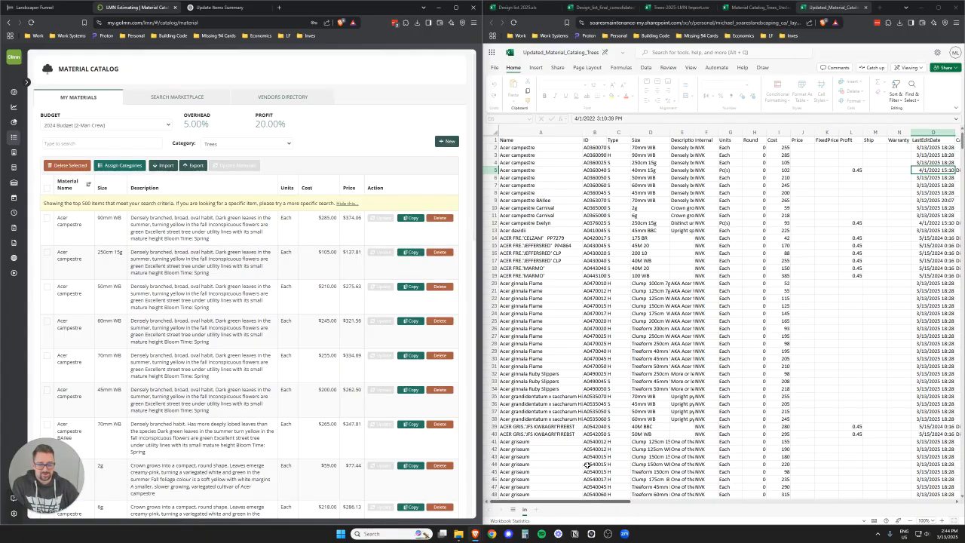
Look at the Design list 2025 workbook and bring up Design_list_final_consolidated.
left_click(535, 8)
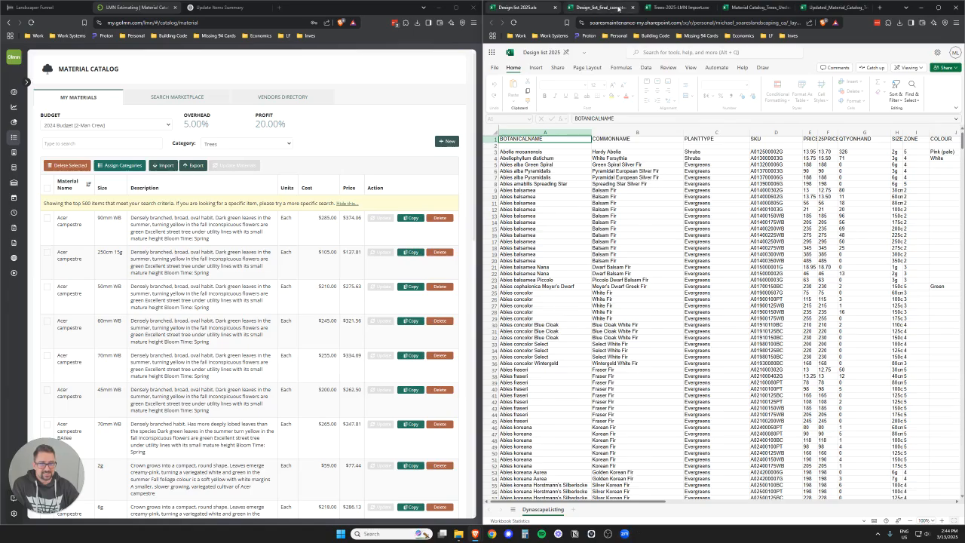
left_click(599, 7)
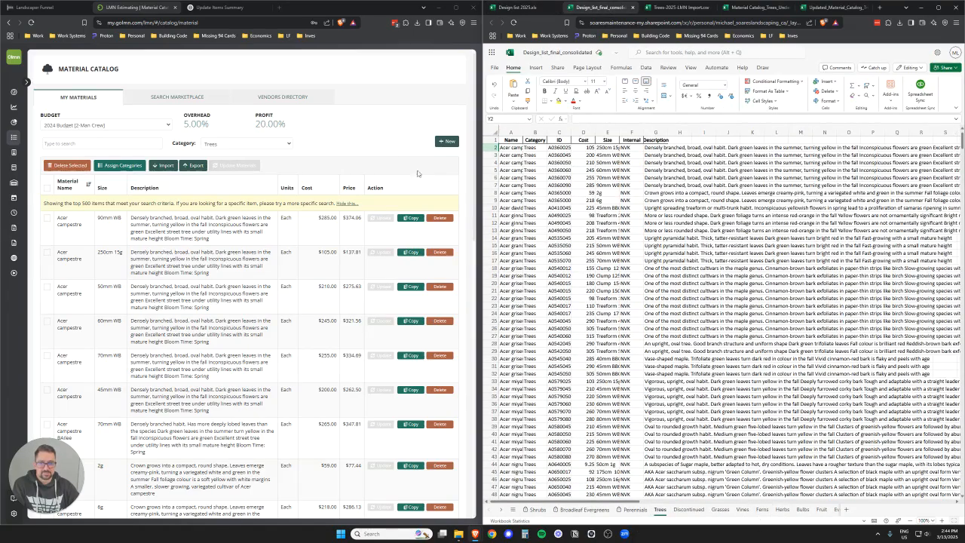